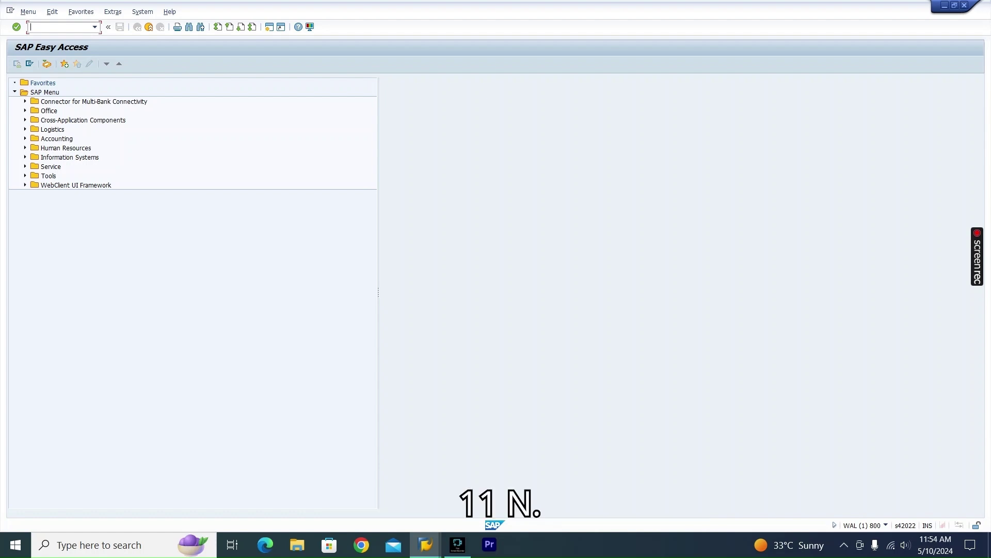
- Run transaction CO11N to bring up the empty Enter Time Ticket for Production Order screen
{"action": "type", "text": "CO11n"}
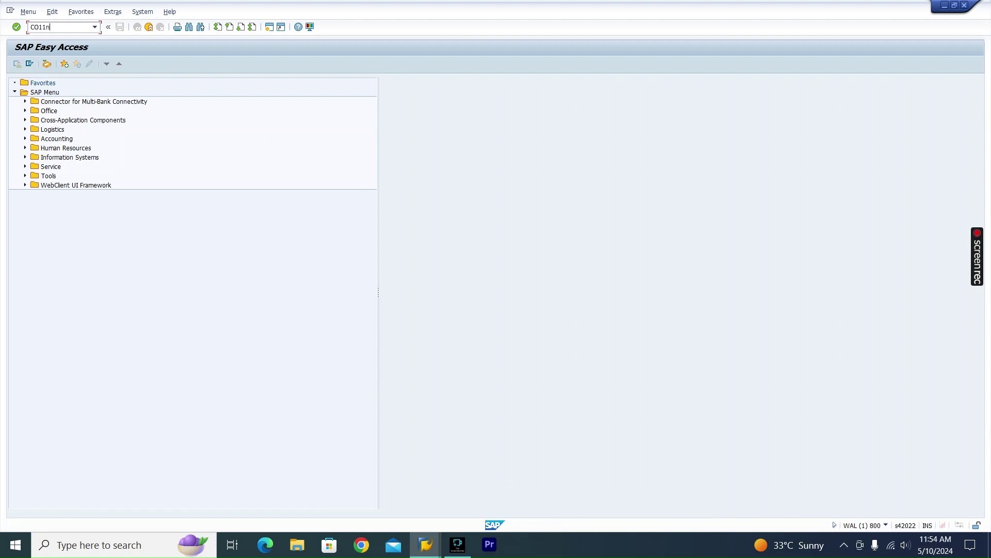
{"action": "key", "text": "Return"}
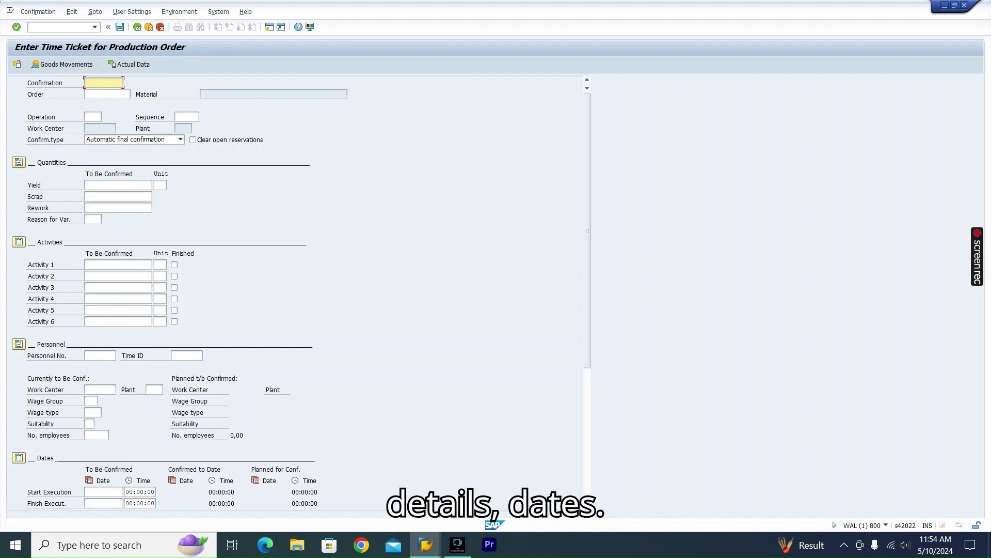
{"action": "scroll", "coordinate": [295, 289], "scroll_direction": "down", "scroll_amount": 5}
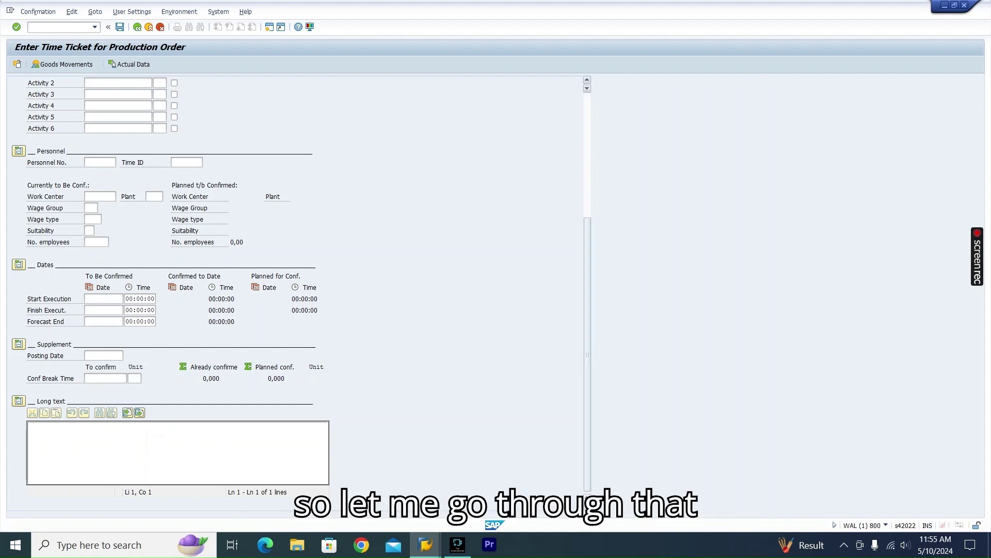
{"action": "scroll", "coordinate": [295, 289], "scroll_direction": "up", "scroll_amount": 5}
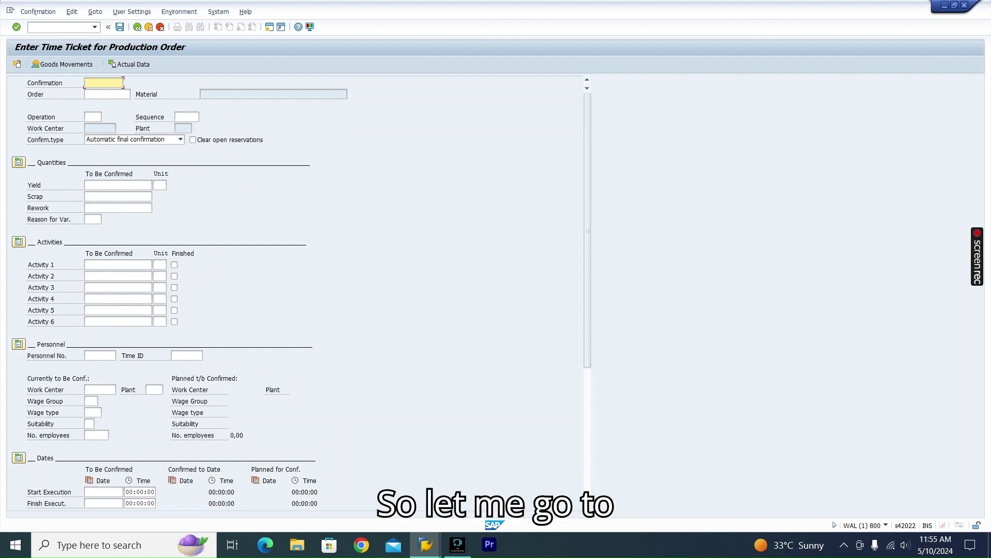
- Launch /oSPRO in a new session and display the SAP Reference IMG tree
{"action": "left_click", "coordinate": [62, 27]}
{"action": "type", "text": "/o"}
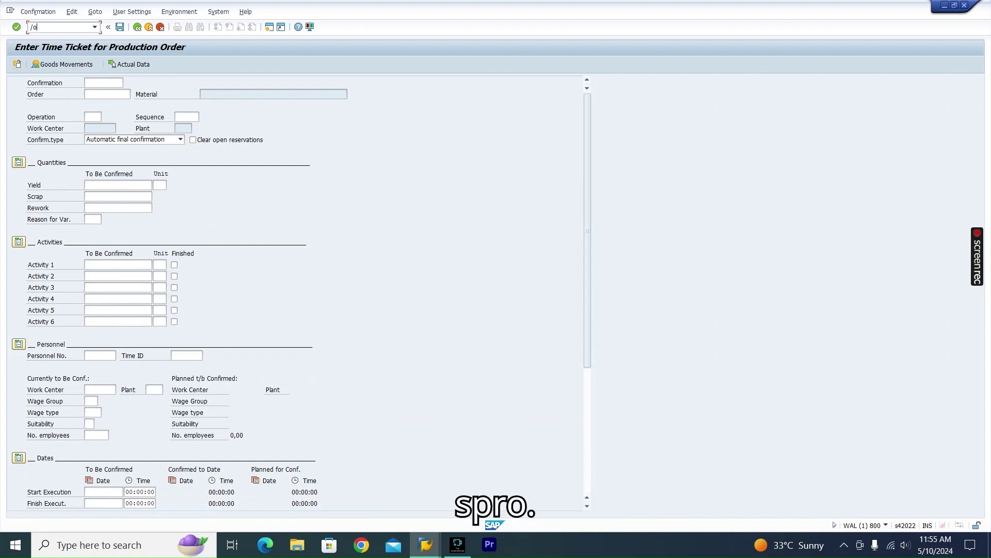
{"action": "type", "text": "spro"}
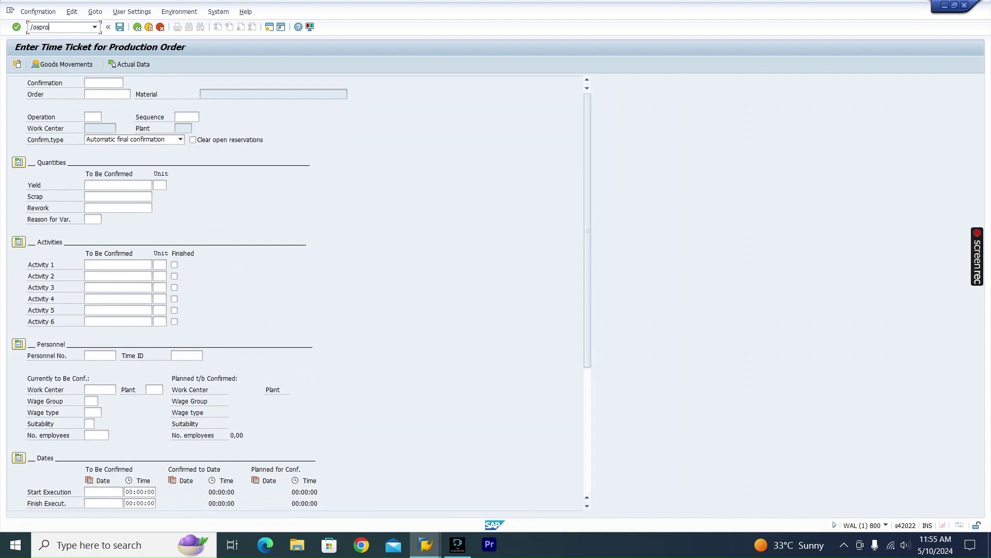
{"action": "key", "text": "Return"}
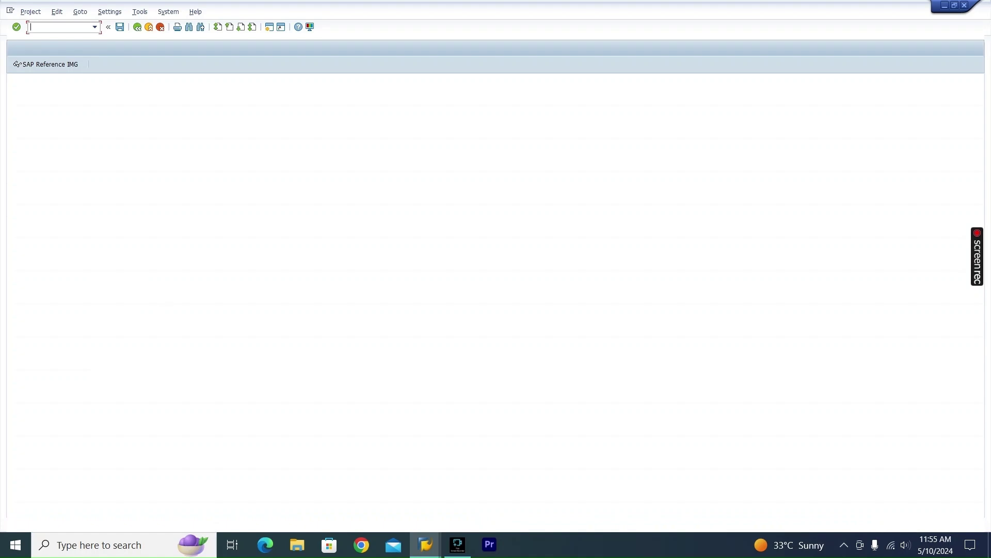
{"action": "key", "text": "F5"}
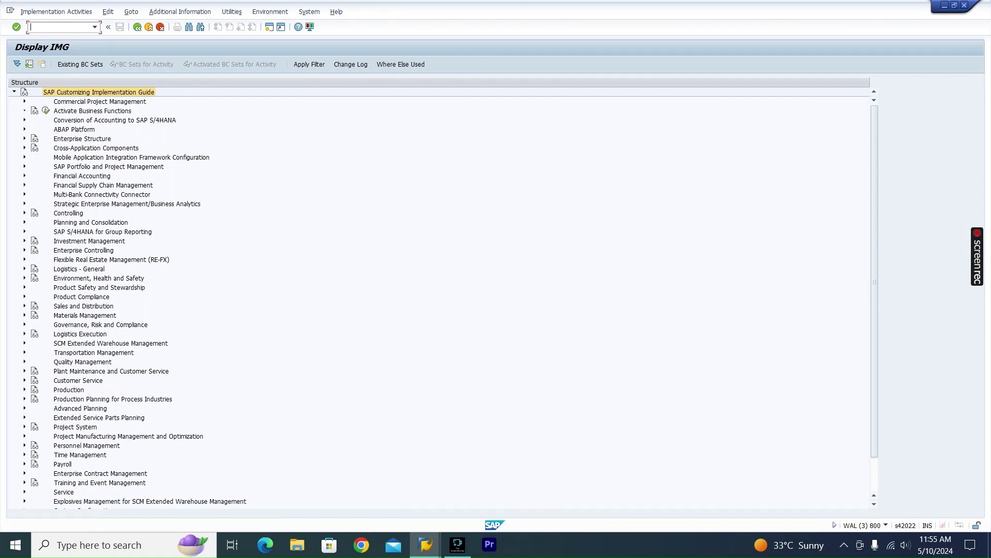
- Navigate Production > Shop Floor Control > Operations > Confirmation > Single Screen Entry and run Define Single-Screen Entry
{"action": "left_click", "coordinate": [25, 390]}
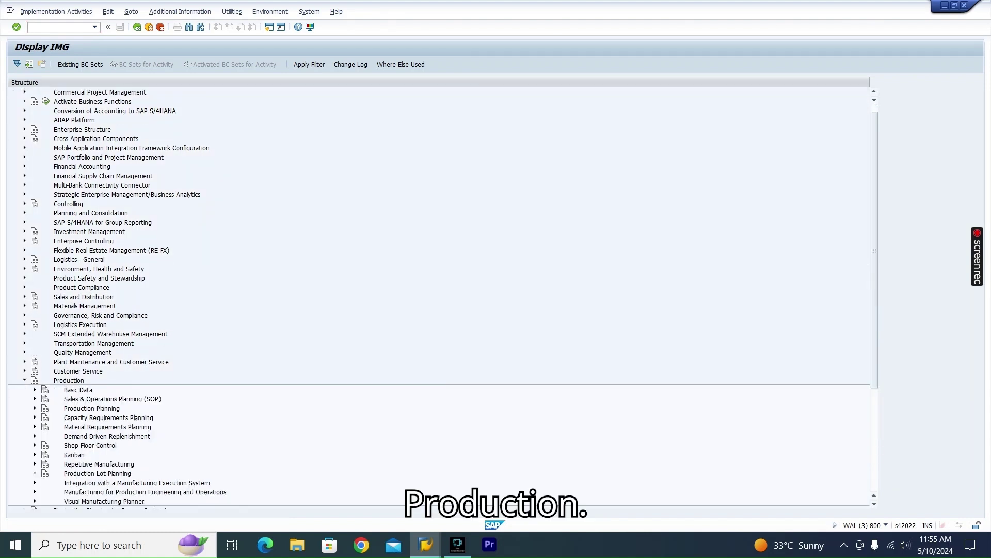
{"action": "scroll", "coordinate": [439, 297], "scroll_direction": "down", "scroll_amount": 6}
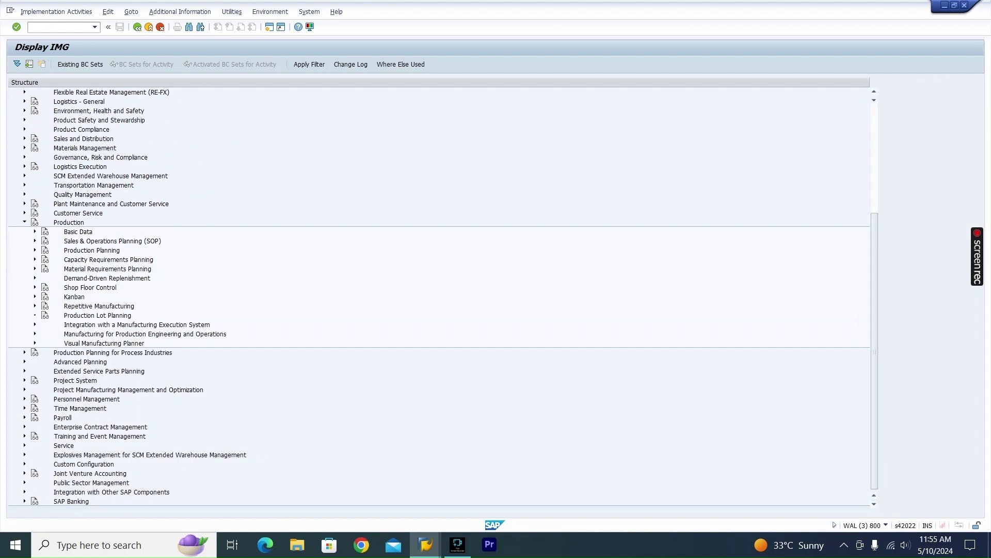
{"action": "left_click", "coordinate": [34, 288]}
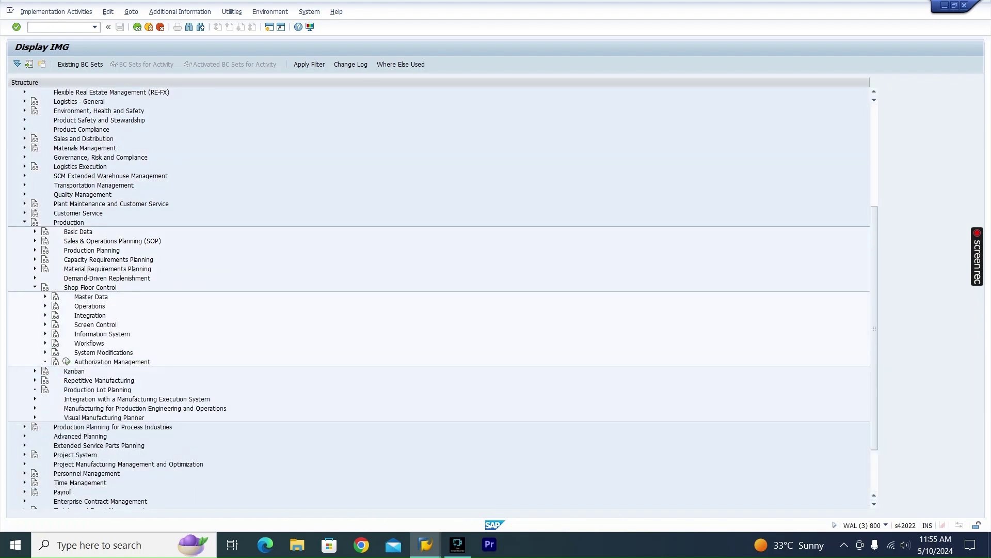
{"action": "left_click", "coordinate": [45, 306]}
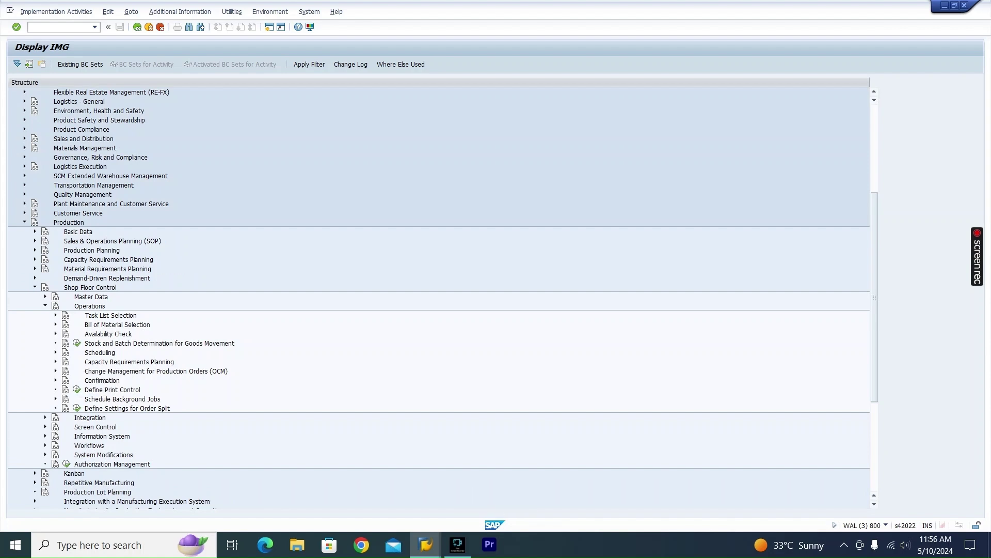
{"action": "left_click", "coordinate": [56, 380]}
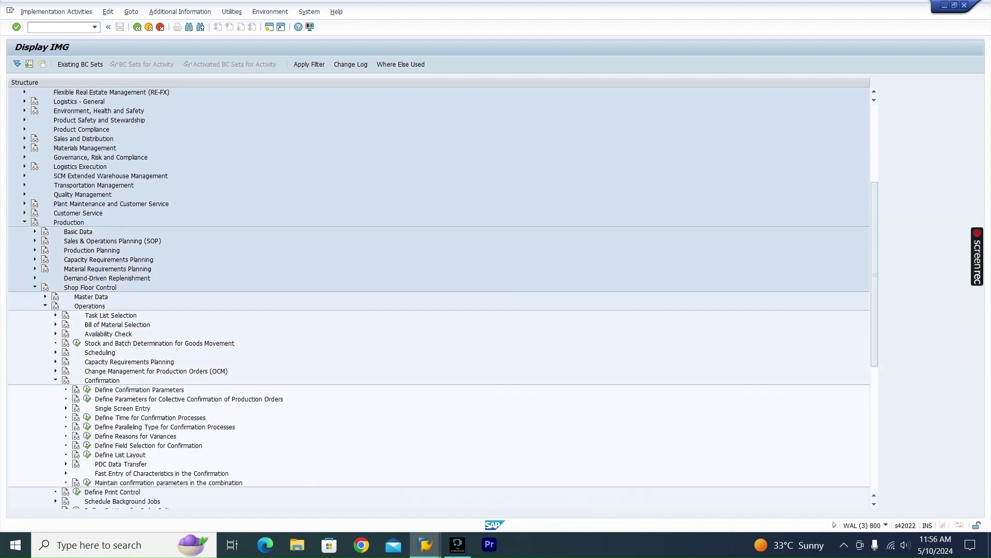
{"action": "scroll", "coordinate": [439, 298], "scroll_direction": "down", "scroll_amount": 10}
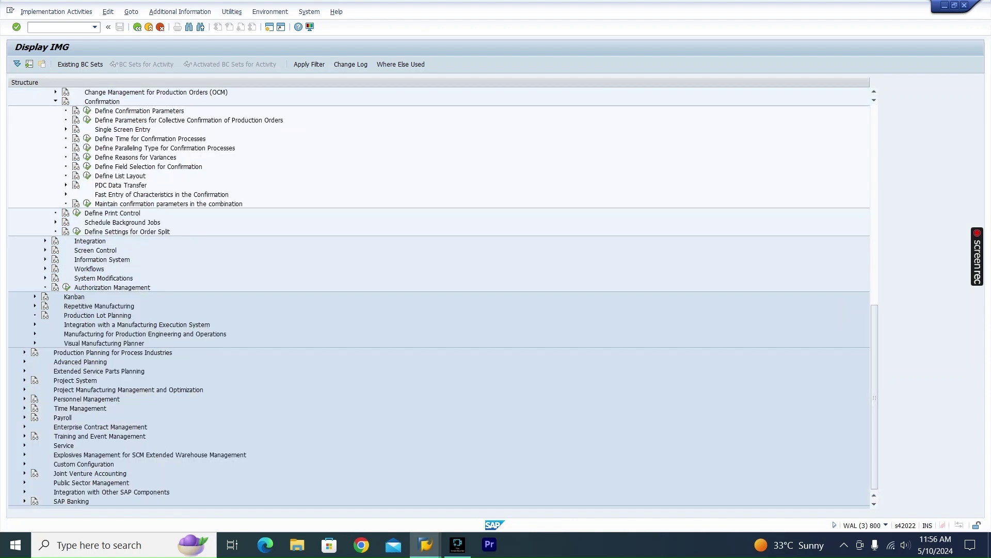
{"action": "left_click", "coordinate": [66, 129]}
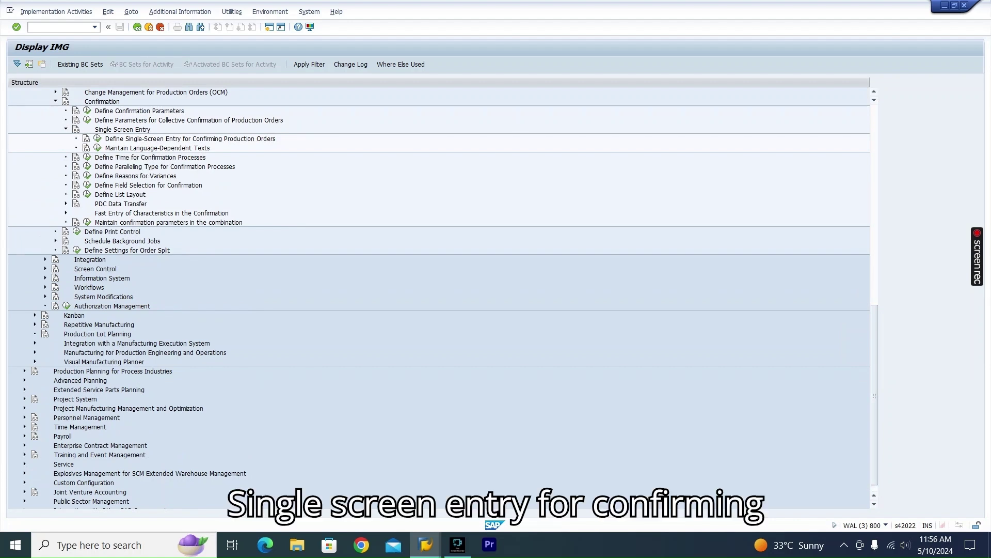
{"action": "left_click", "coordinate": [97, 139]}
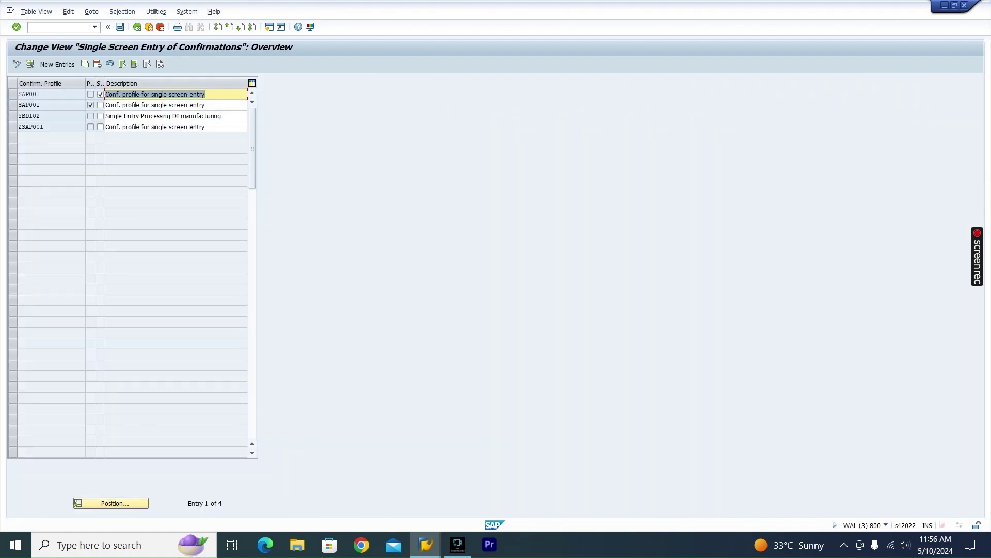
- Widen the Standard column, compare with the time ticket window, then select the first SAP001 row
{"action": "left_click", "coordinate": [39, 94]}
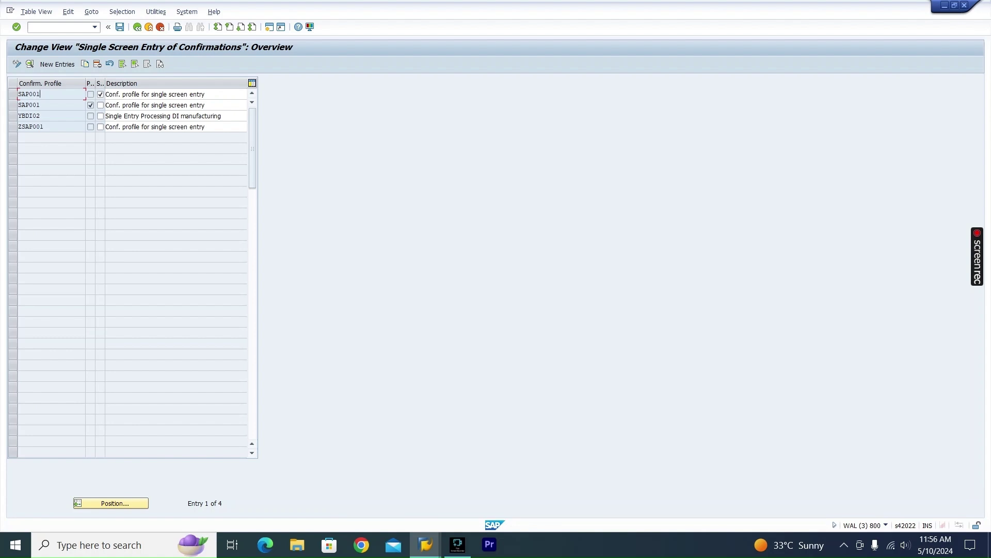
{"action": "left_click_drag", "start_coordinate": [105, 83], "coordinate": [123, 83]}
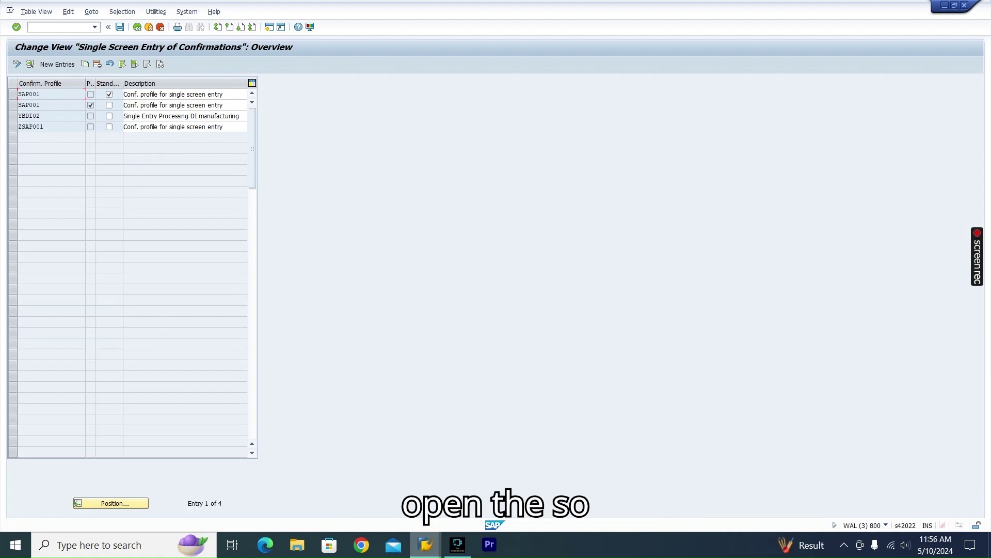
{"action": "mouse_move", "coordinate": [426, 544]}
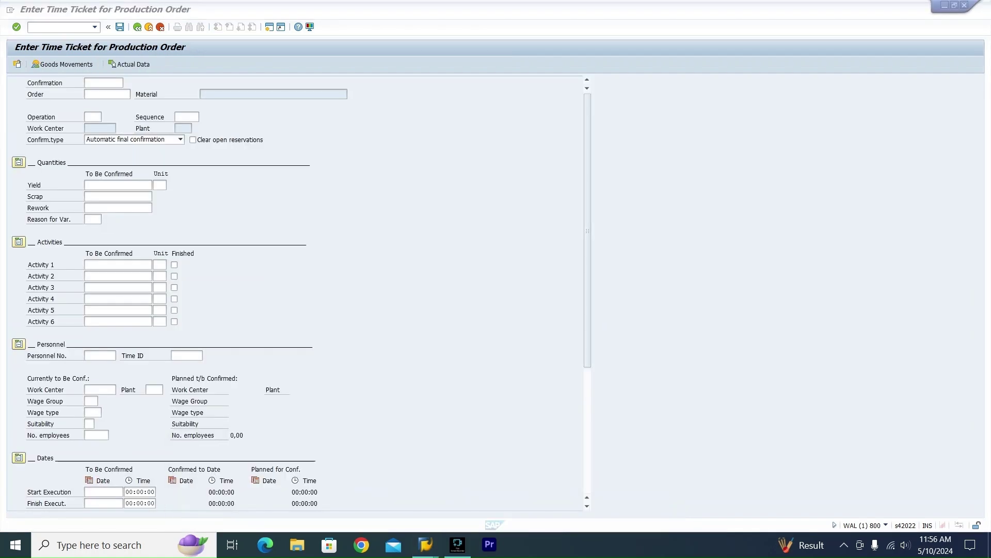
{"action": "left_click", "coordinate": [303, 493]}
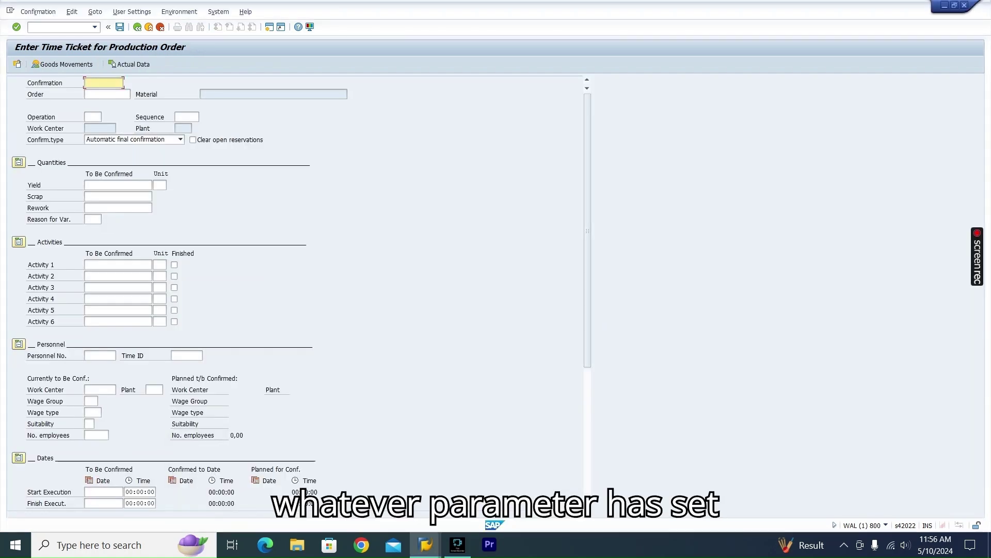
{"action": "key", "text": "alt+Tab"}
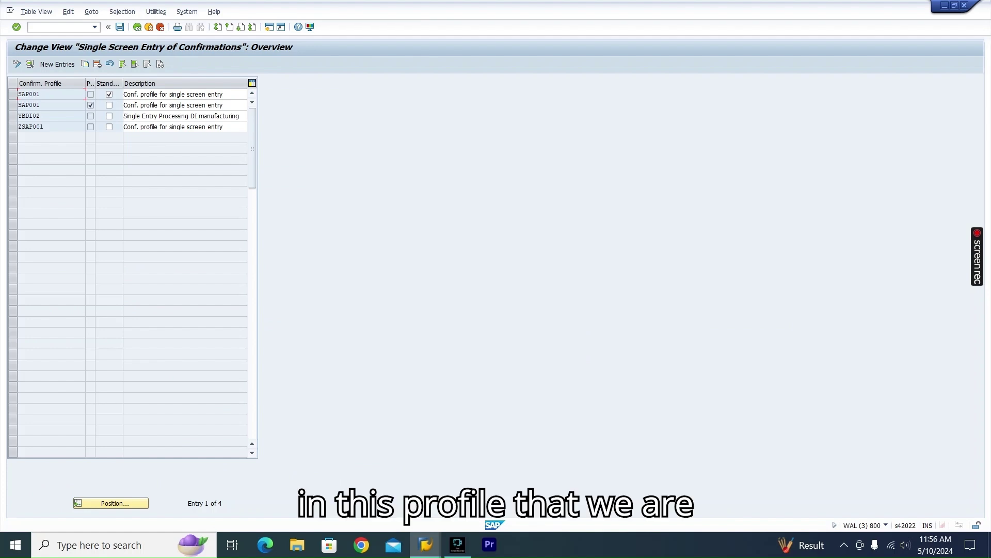
{"action": "key", "text": "alt+Tab"}
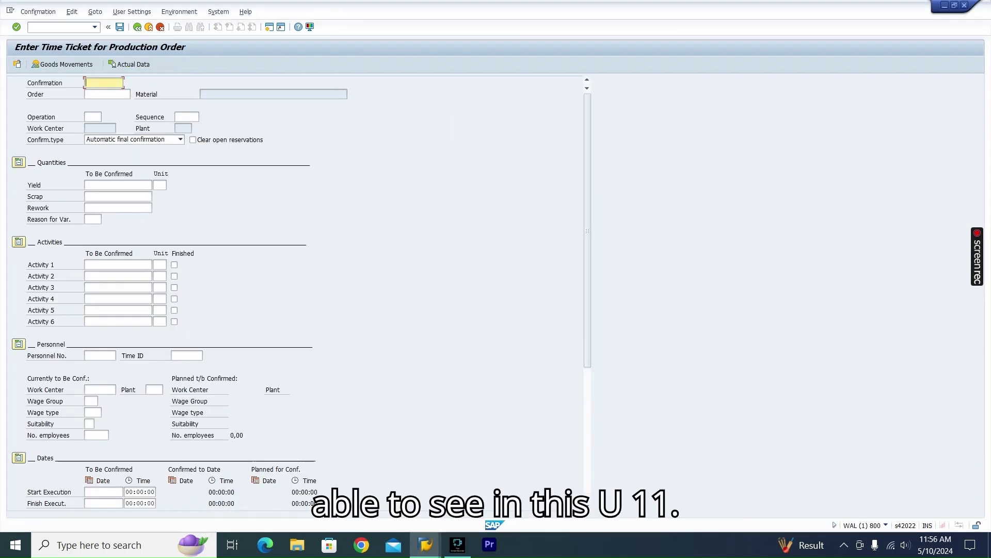
{"action": "key", "text": "alt+Tab"}
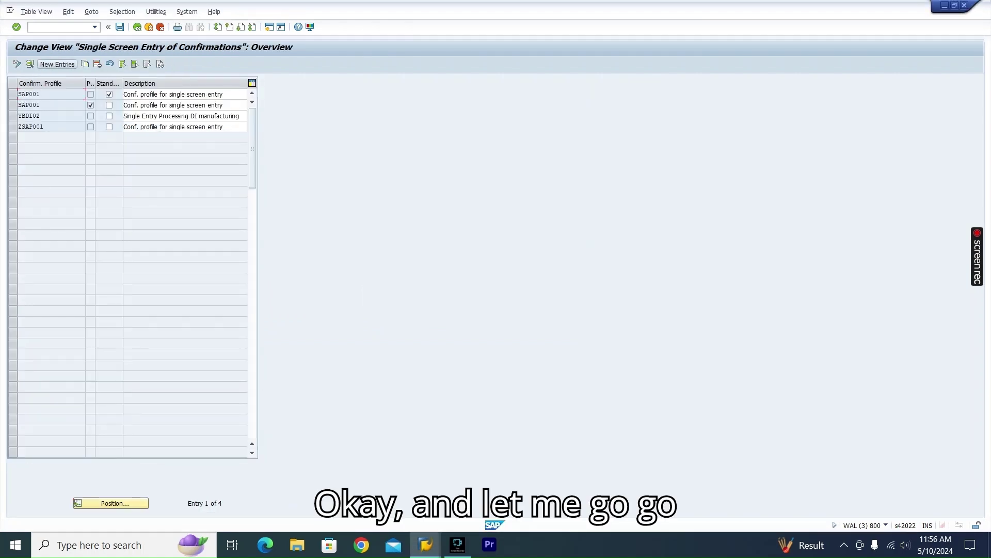
{"action": "left_click", "coordinate": [12, 94]}
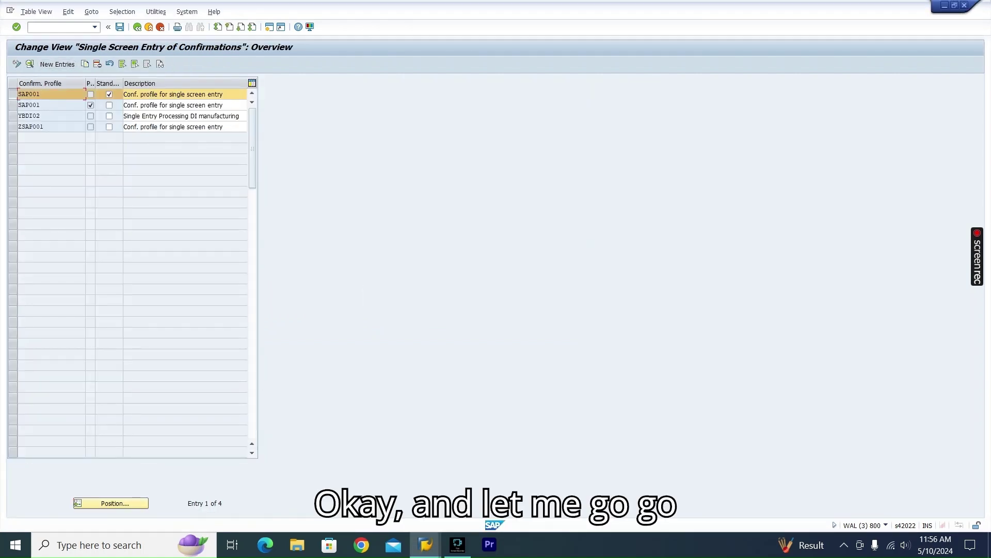
- Show the details of profile SAP001 and drop down its Header area choices
{"action": "key", "text": "ctrl+shift+F2"}
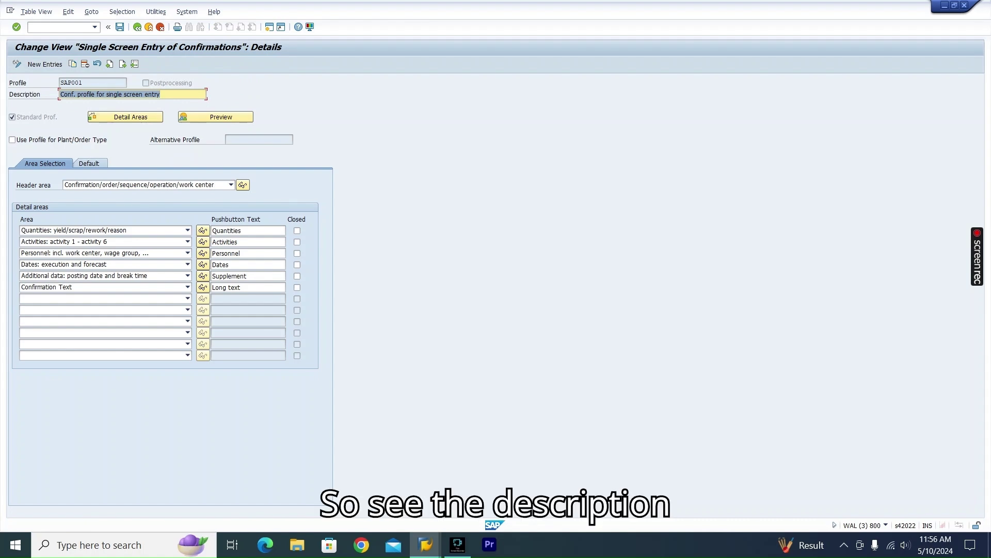
{"action": "left_click", "coordinate": [160, 94]}
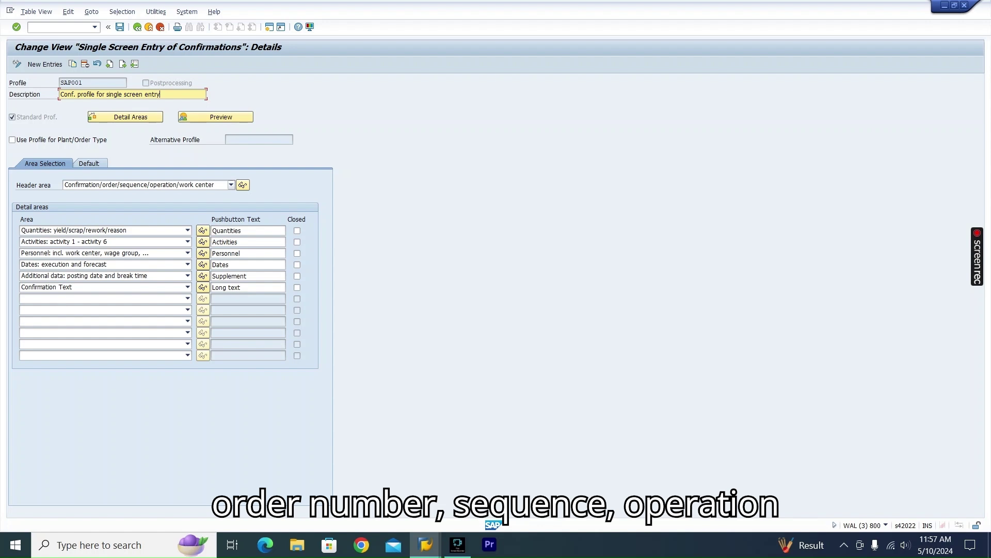
{"action": "left_click", "coordinate": [230, 184]}
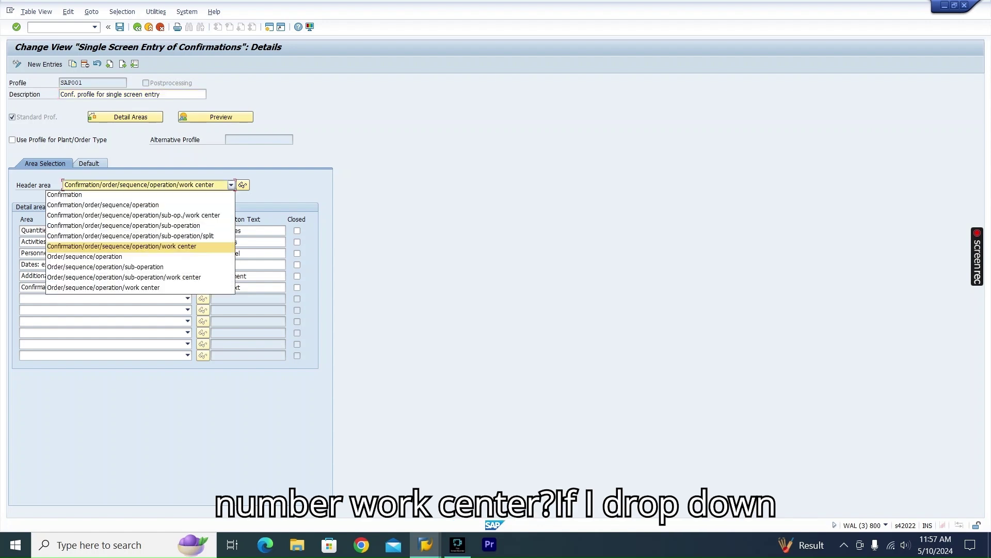
- Browse the header options, from Confirmation variants to Order/sequence/operation/sub-operation, and close without changing the value
{"action": "key", "text": "Home"}
{"action": "key", "text": "Down"}
{"action": "key", "text": "Down"}
{"action": "key", "text": "Down"}
{"action": "key", "text": "Down"}
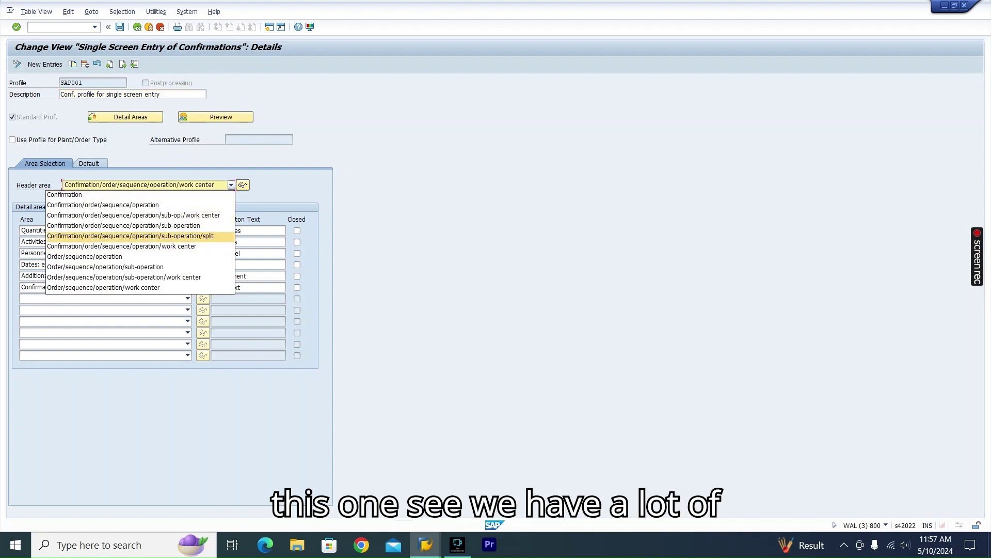
{"action": "key", "text": "Down"}
{"action": "key", "text": "Up"}
{"action": "key", "text": "Up"}
{"action": "key", "text": "Up"}
{"action": "key", "text": "Up"}
{"action": "key", "text": "Up"}
{"action": "key", "text": "Up"}
{"action": "key", "text": "Up"}
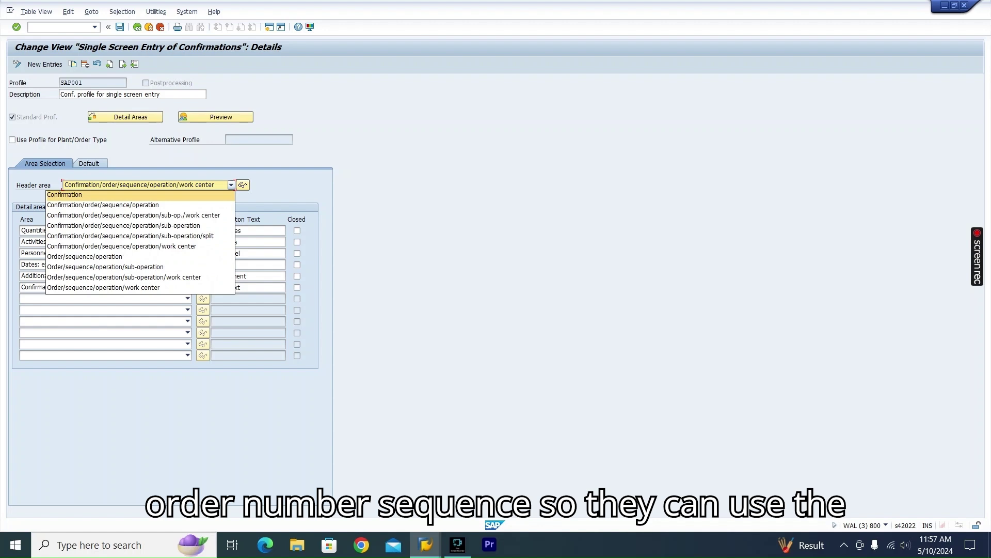
{"action": "key", "text": "Down"}
{"action": "key", "text": "Up"}
{"action": "key", "text": "Down"}
{"action": "key", "text": "Down"}
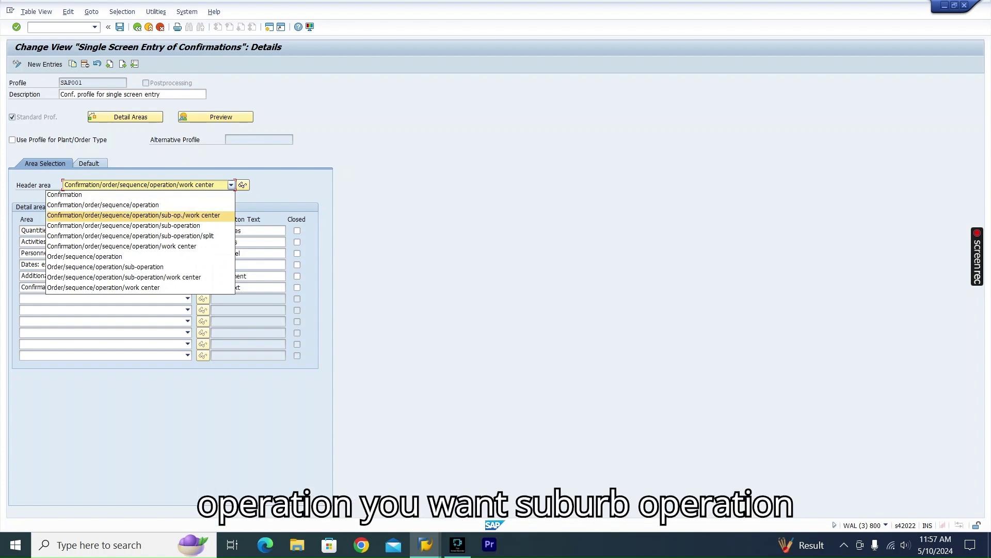
{"action": "key", "text": "Down"}
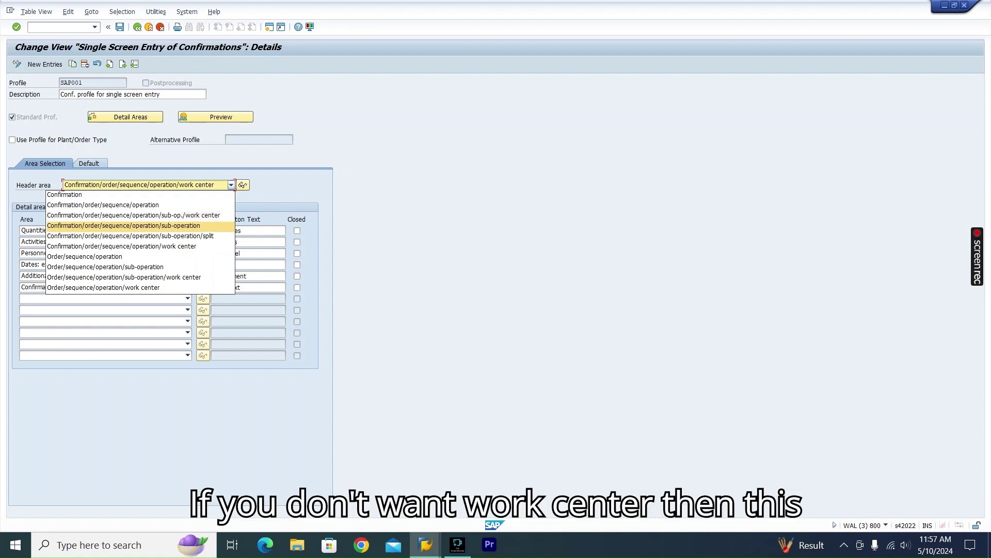
{"action": "key", "text": "Down"}
{"action": "key", "text": "Up"}
{"action": "key", "text": "Down"}
{"action": "key", "text": "Down"}
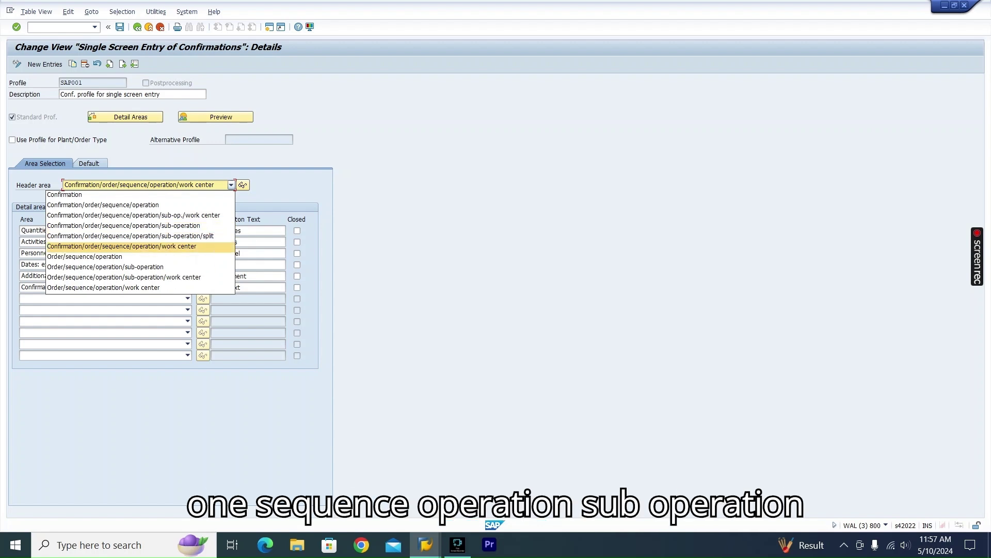
{"action": "key", "text": "Up"}
{"action": "key", "text": "Up"}
{"action": "key", "text": "Up"}
{"action": "key", "text": "Down"}
{"action": "key", "text": "Down"}
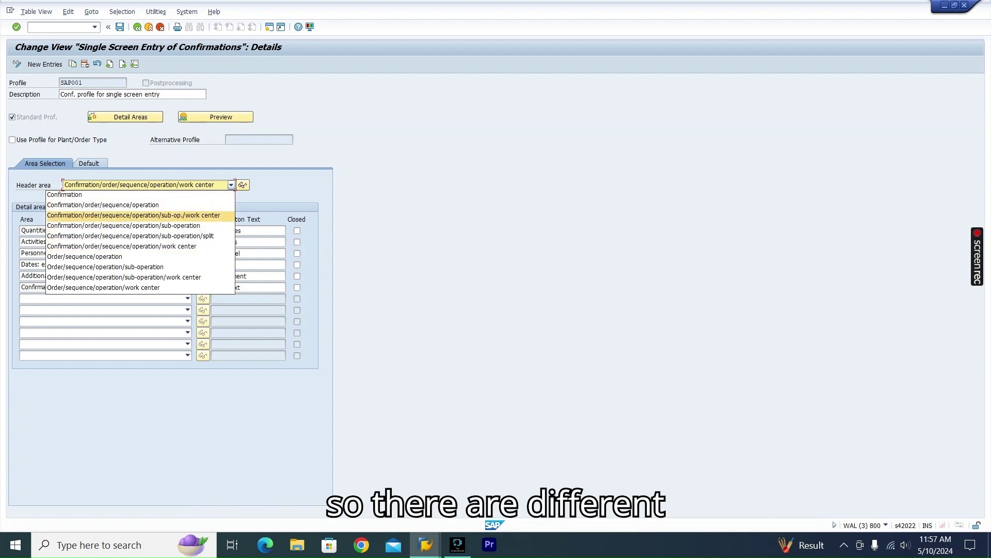
{"action": "key", "text": "Down"}
{"action": "key", "text": "Down"}
{"action": "key", "text": "Down"}
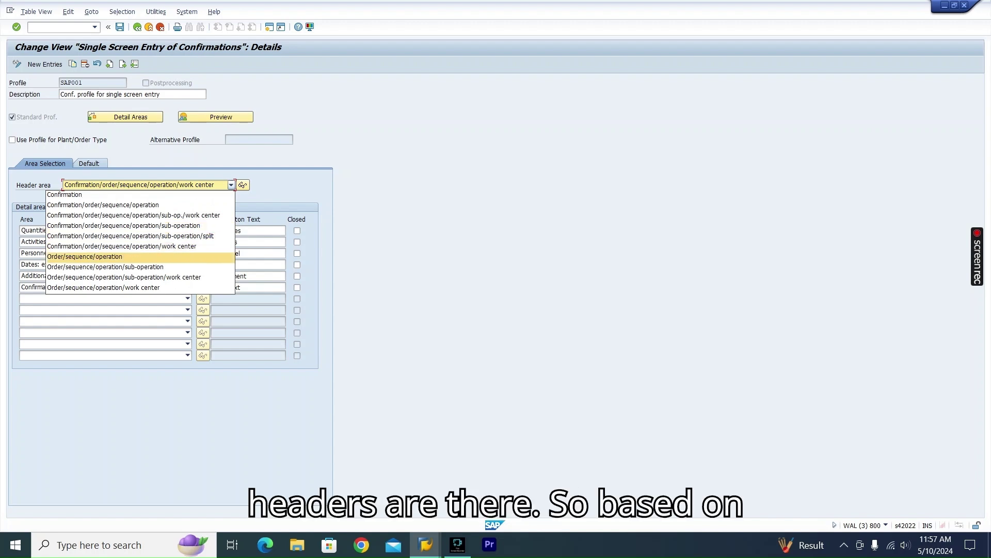
{"action": "key", "text": "Down"}
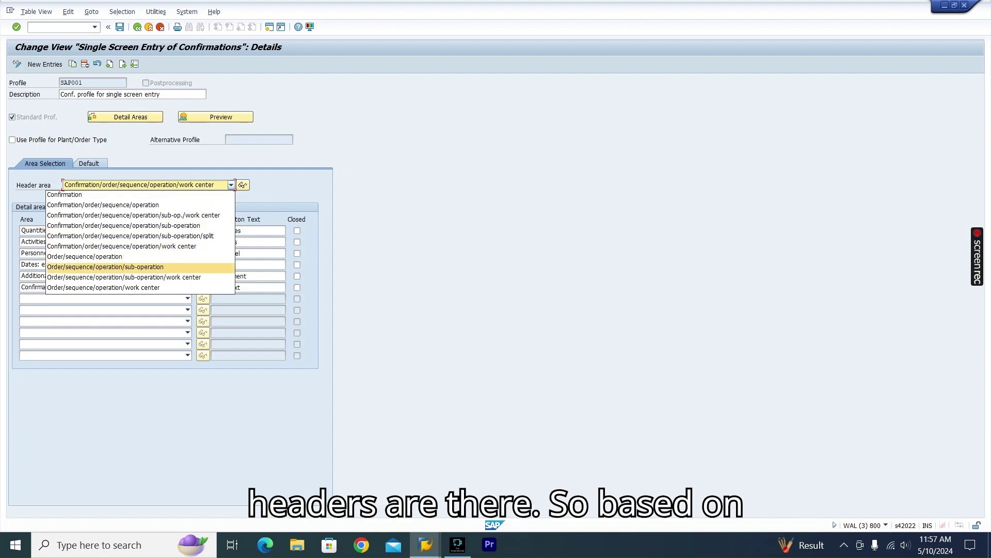
{"action": "key", "text": "Up"}
{"action": "key", "text": "Up"}
{"action": "key", "text": "Up"}
{"action": "key", "text": "Up"}
{"action": "key", "text": "Up"}
{"action": "key", "text": "Up"}
{"action": "key", "text": "Down"}
{"action": "key", "text": "Down"}
{"action": "key", "text": "Down"}
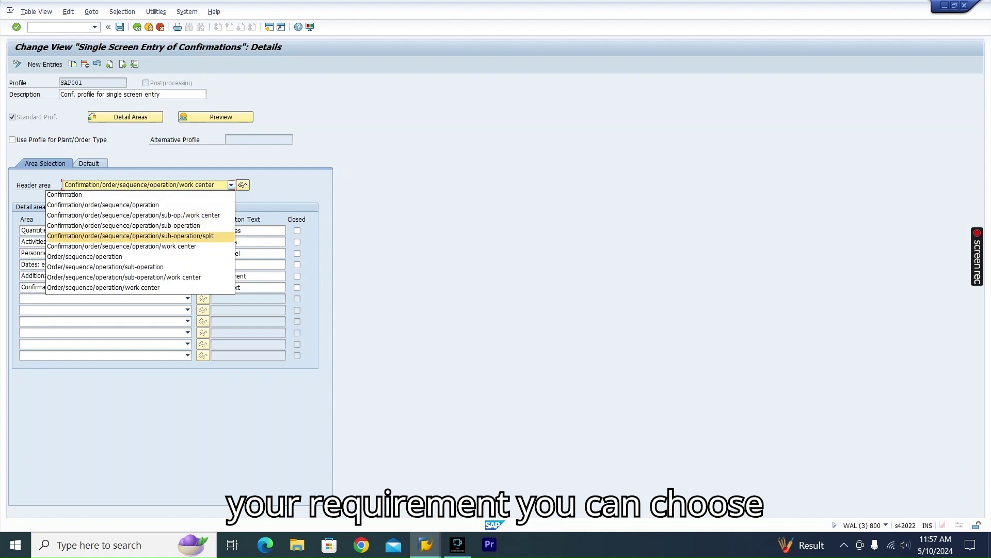
{"action": "key", "text": "Down"}
{"action": "key", "text": "Down"}
{"action": "key", "text": "Up"}
{"action": "key", "text": "Up"}
{"action": "key", "text": "Up"}
{"action": "key", "text": "Up"}
{"action": "key", "text": "Up"}
{"action": "key", "text": "Up"}
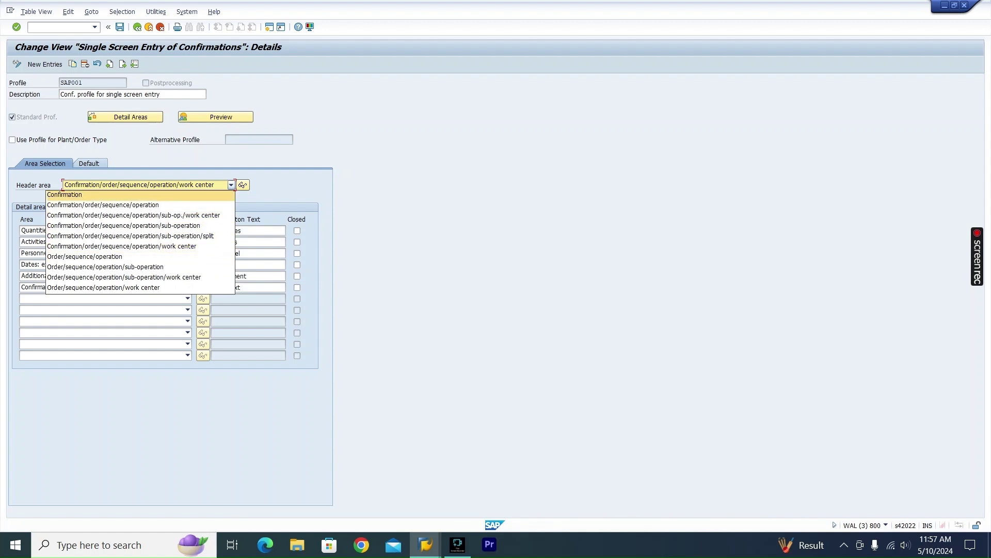
{"action": "key", "text": "Escape"}
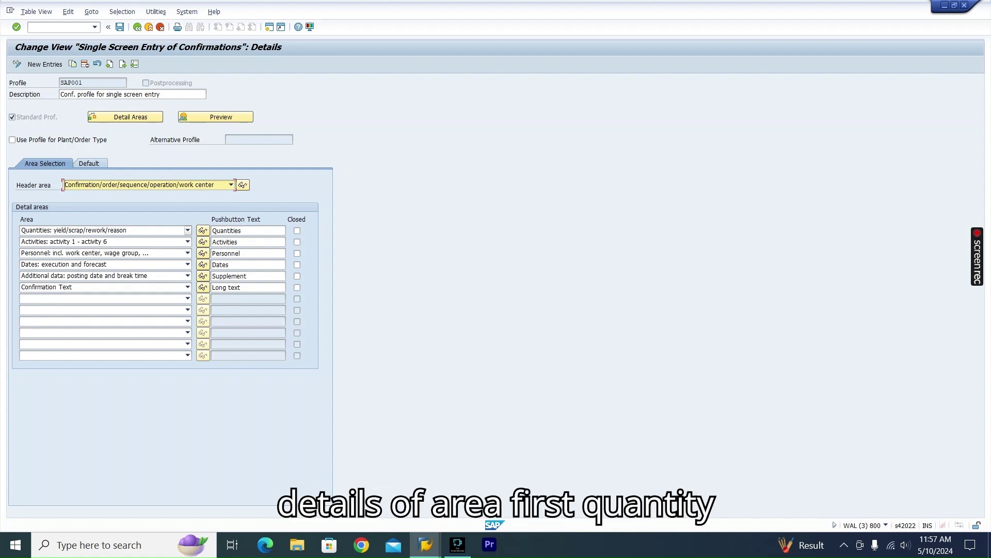
{"action": "left_click", "coordinate": [188, 230]}
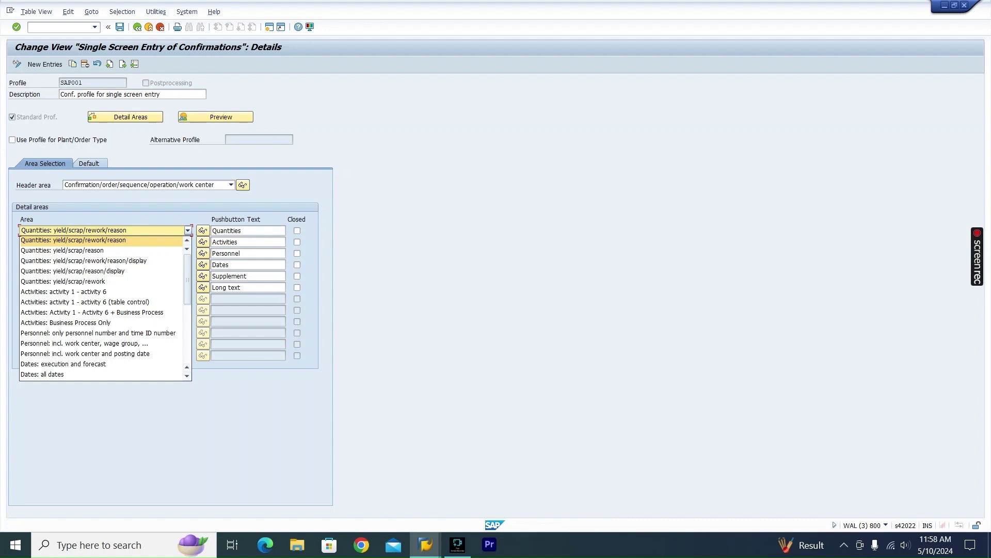
{"action": "key", "text": "Down"}
{"action": "key", "text": "Down"}
{"action": "key", "text": "Up"}
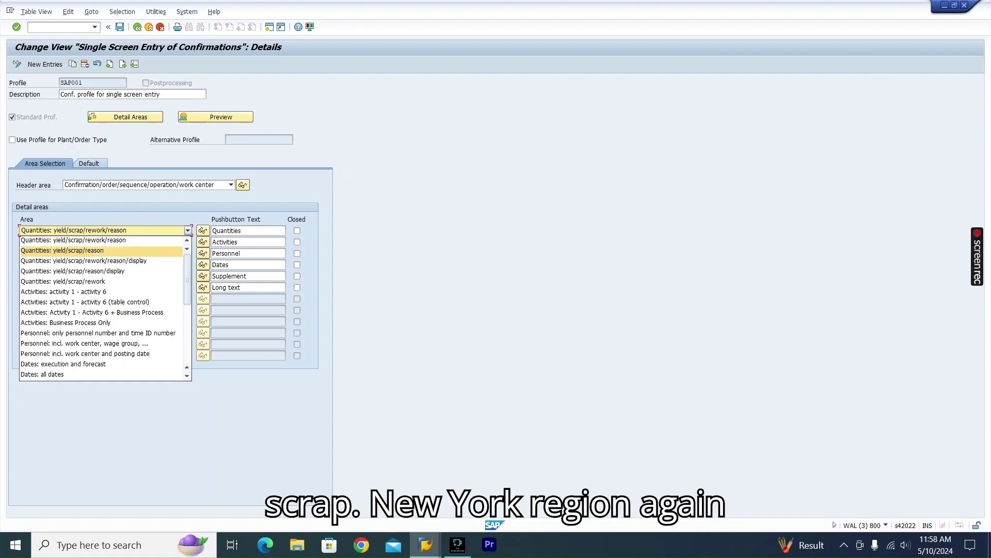
{"action": "key", "text": "Up"}
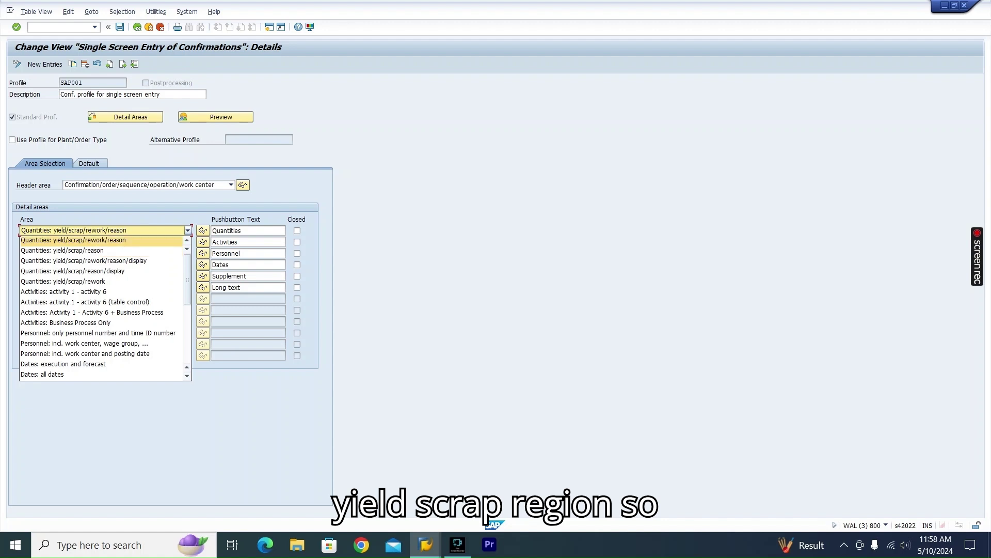
{"action": "key", "text": "Down"}
{"action": "key", "text": "Down"}
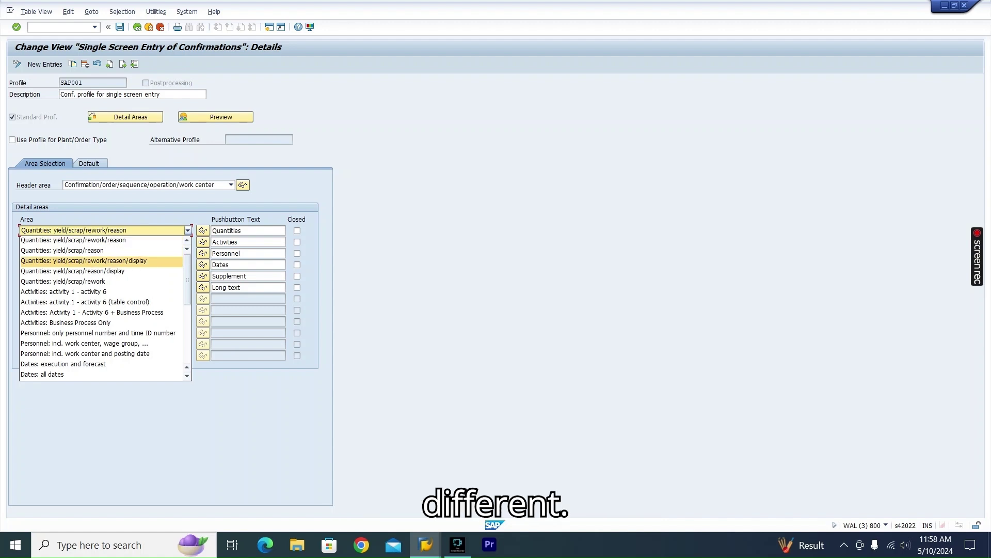
{"action": "key", "text": "Down"}
{"action": "key", "text": "Up"}
{"action": "key", "text": "Up"}
{"action": "key", "text": "Up"}
{"action": "key", "text": "Down"}
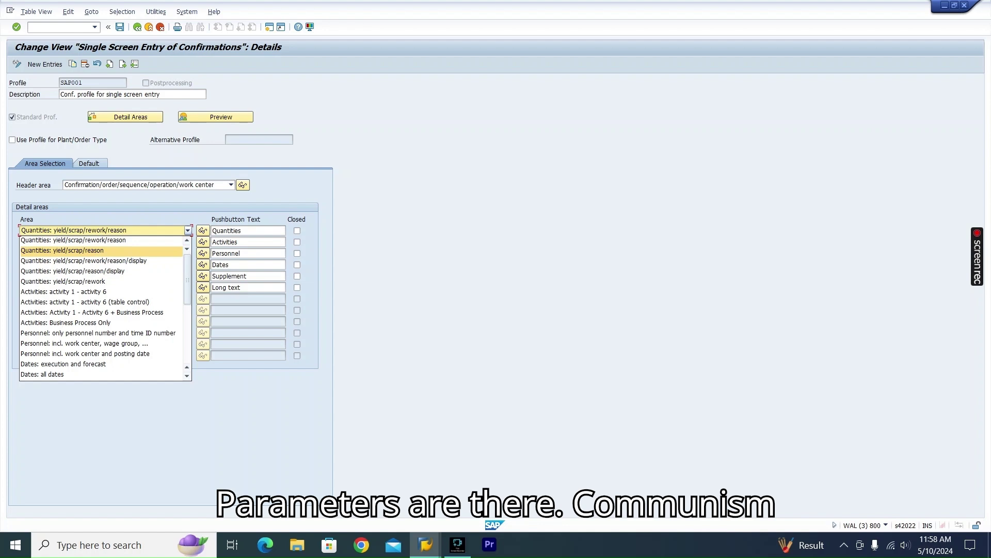
{"action": "key", "text": "Down"}
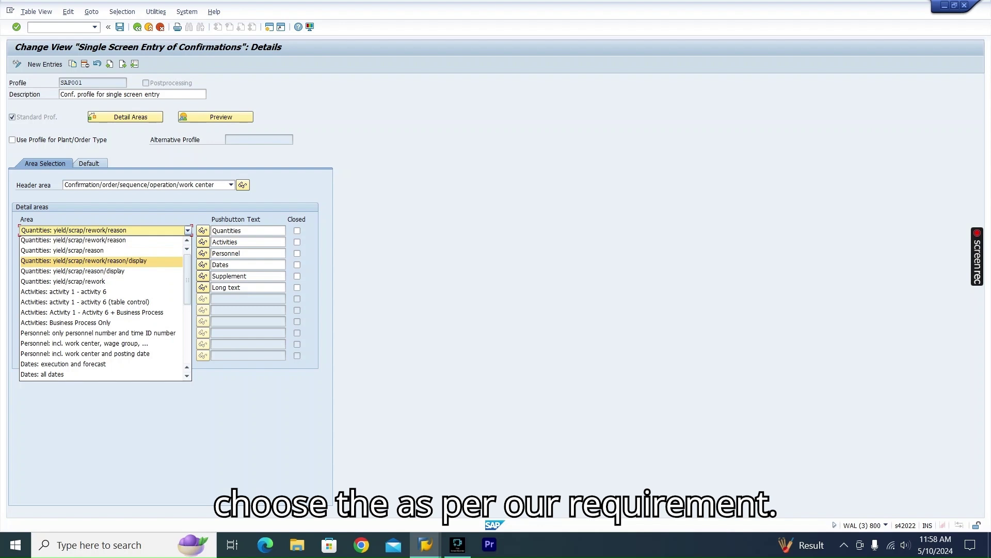
{"action": "key", "text": "Down"}
{"action": "key", "text": "Down"}
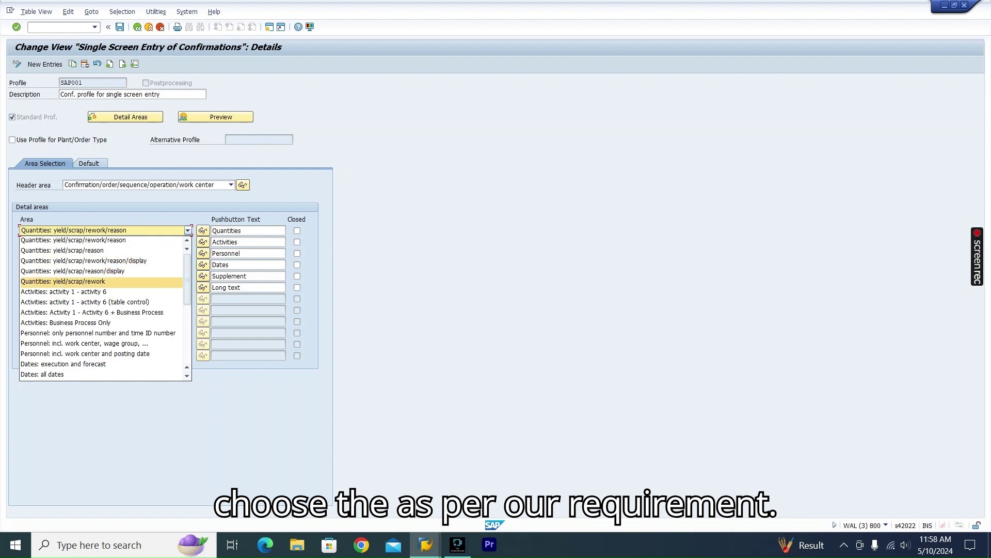
{"action": "key", "text": "Down"}
{"action": "key", "text": "Down"}
{"action": "key", "text": "Up"}
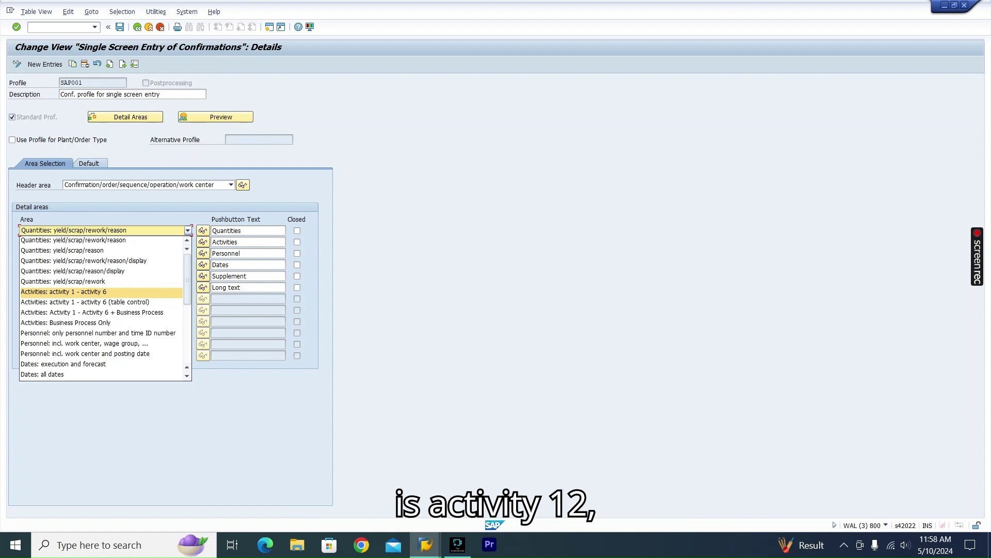
{"action": "key", "text": "Down"}
{"action": "key", "text": "Down"}
{"action": "key", "text": "Up"}
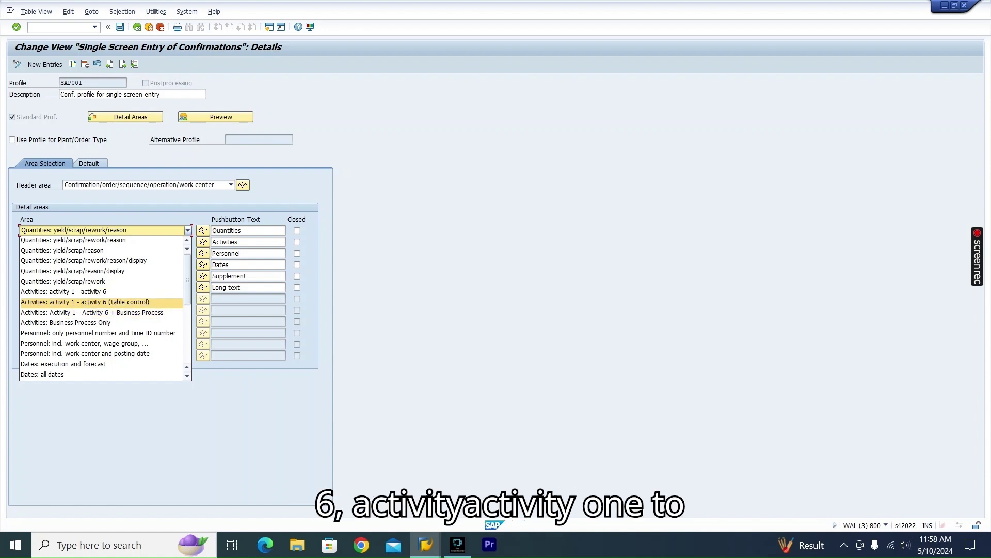
{"action": "key", "text": "Down"}
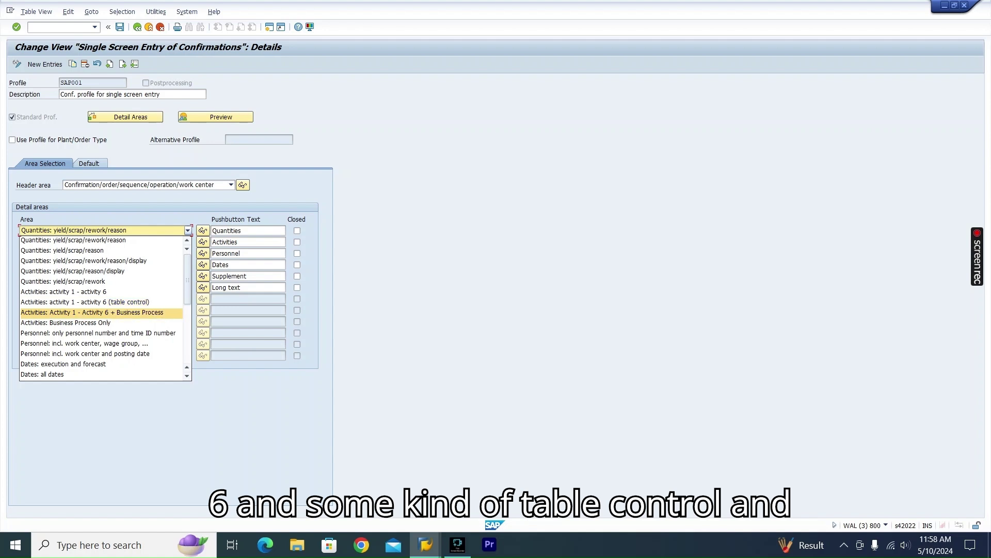
{"action": "key", "text": "Up"}
{"action": "key", "text": "Down"}
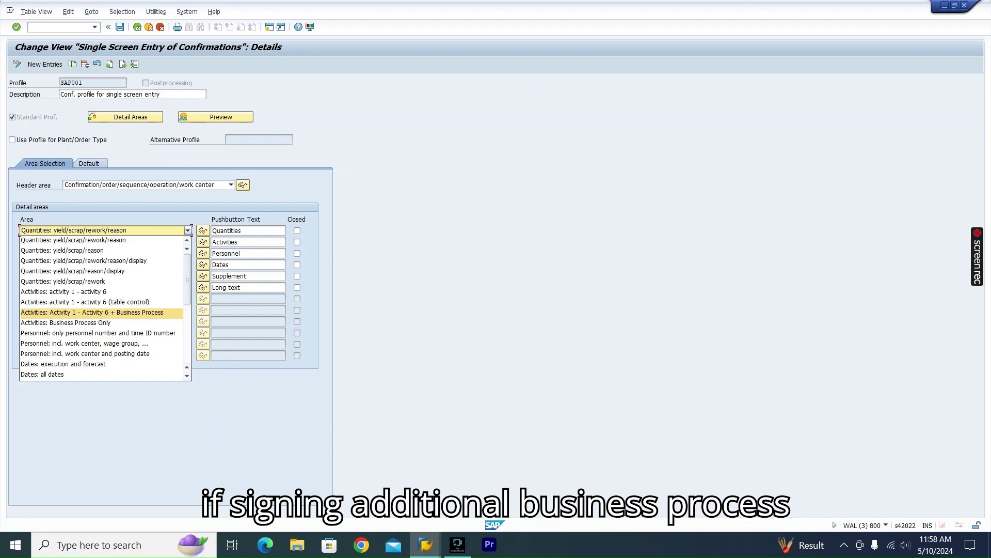
{"action": "key", "text": "Down"}
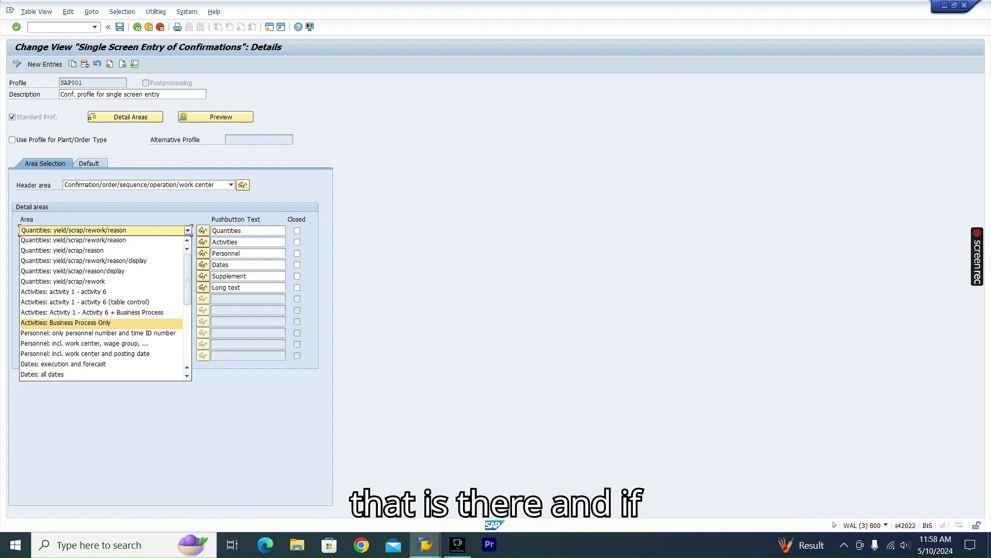
{"action": "key", "text": "Down"}
{"action": "key", "text": "Up"}
{"action": "key", "text": "Up"}
{"action": "key", "text": "Down"}
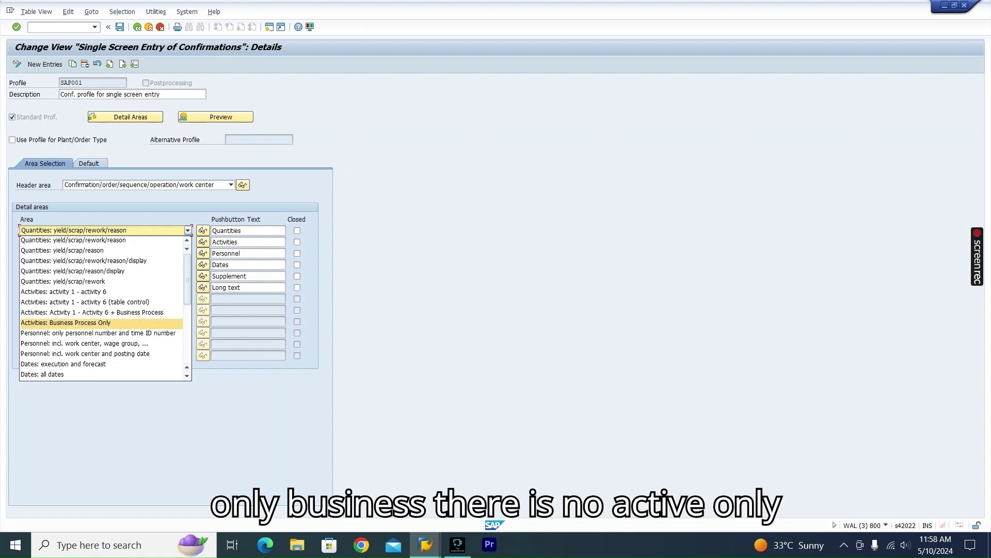
{"action": "key", "text": "Down"}
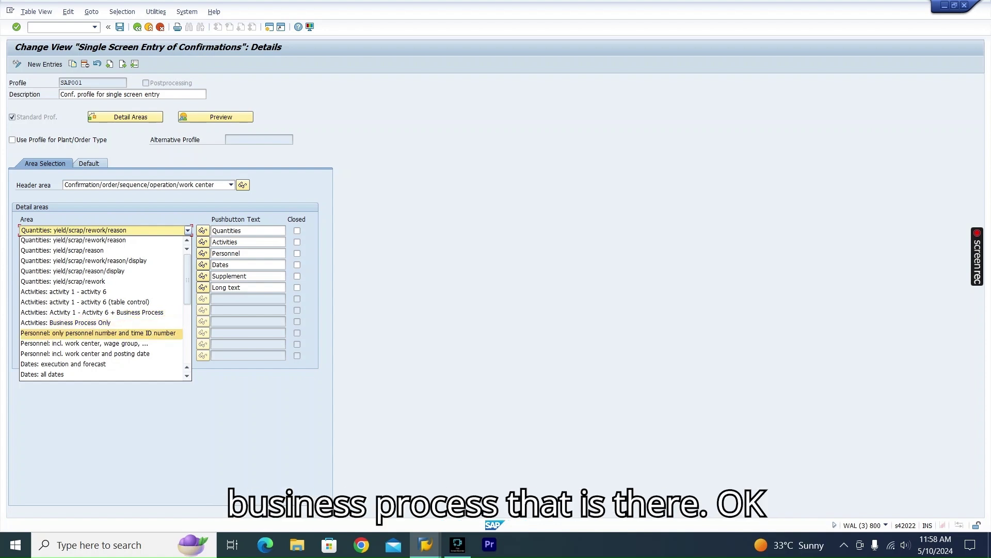
{"action": "key", "text": "Down"}
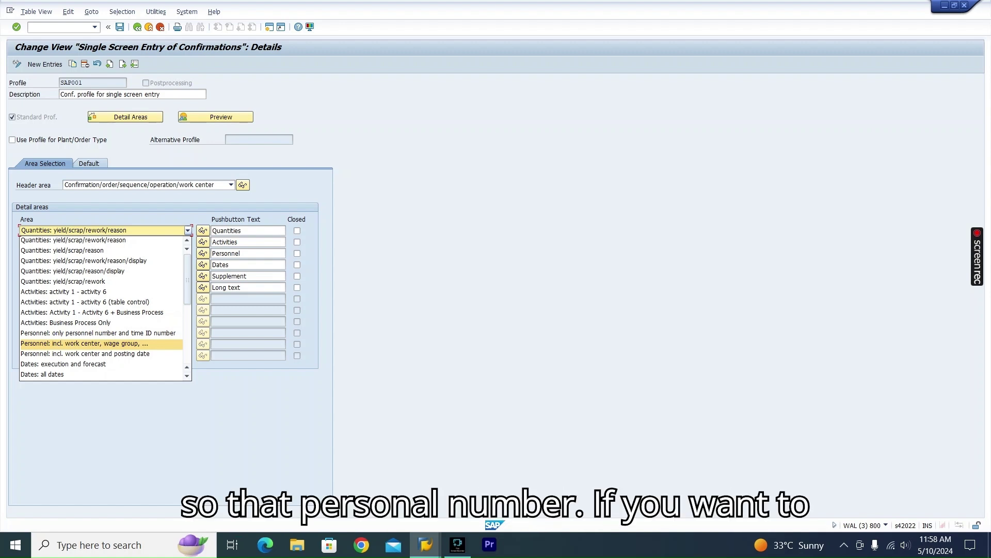
{"action": "key", "text": "Up"}
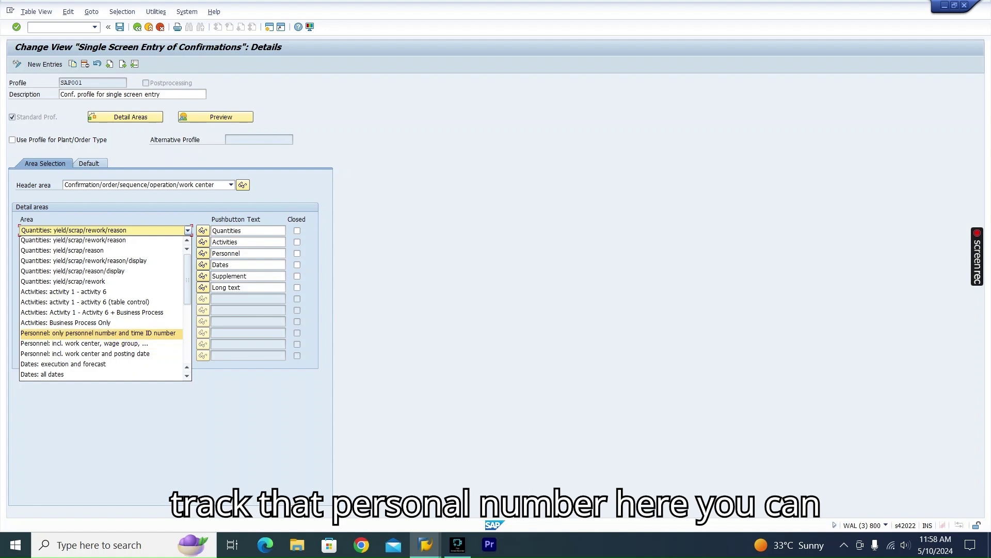
{"action": "key", "text": "Down"}
{"action": "key", "text": "Up"}
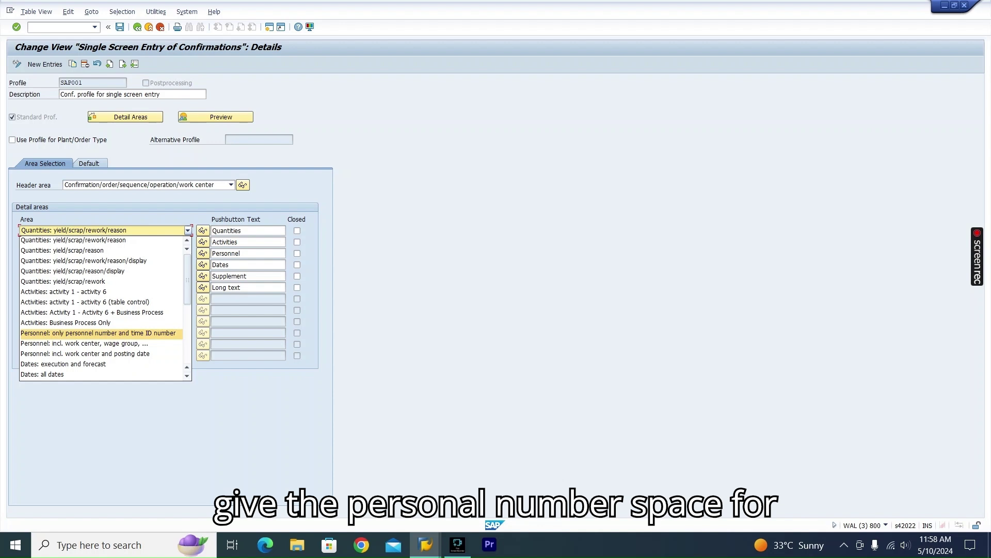
{"action": "key", "text": "Down"}
{"action": "key", "text": "Down"}
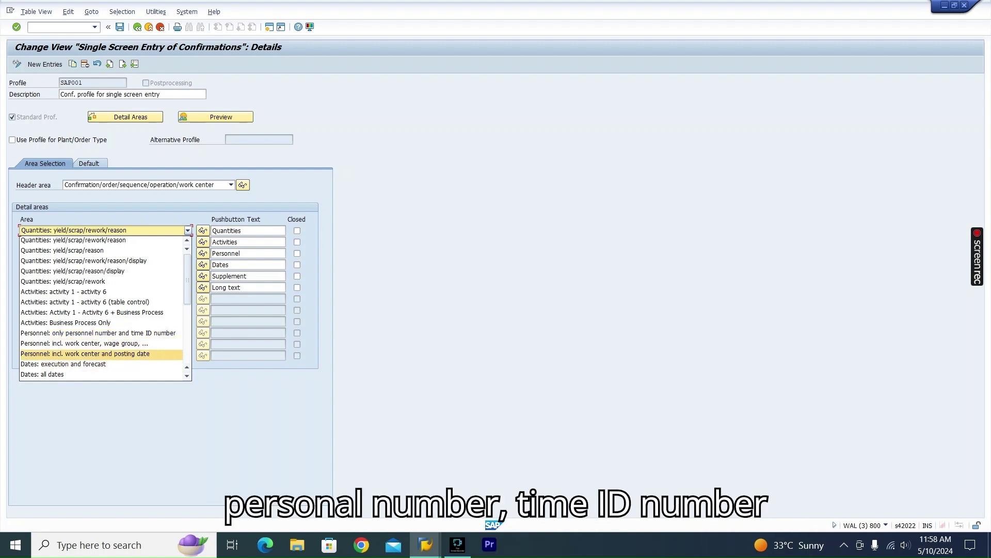
{"action": "key", "text": "Up"}
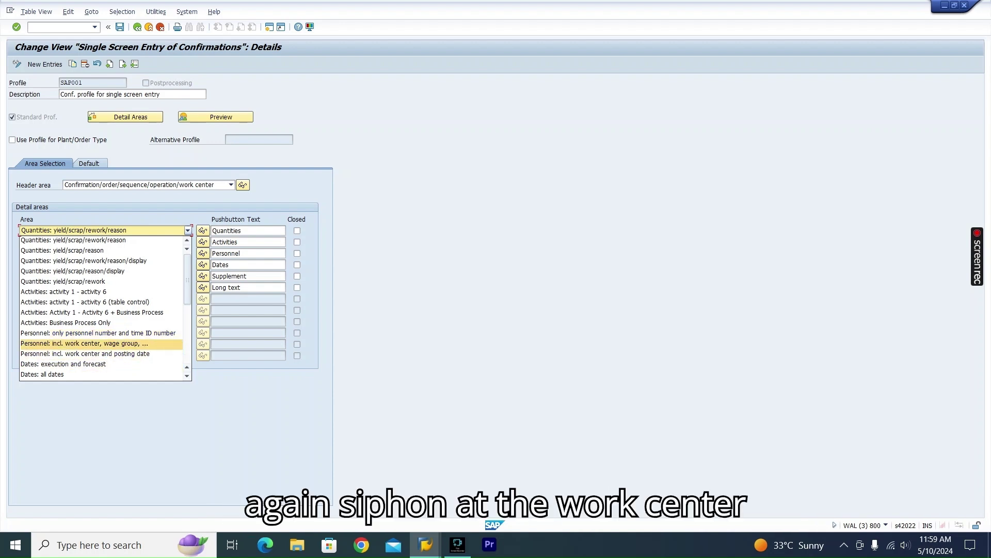
{"action": "key", "text": "Down"}
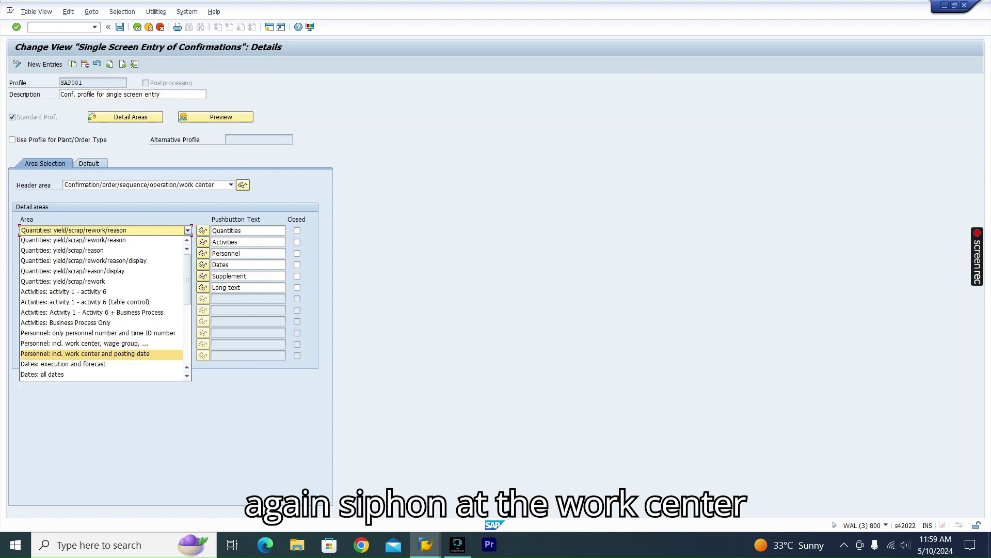
{"action": "key", "text": "Up"}
{"action": "key", "text": "Up"}
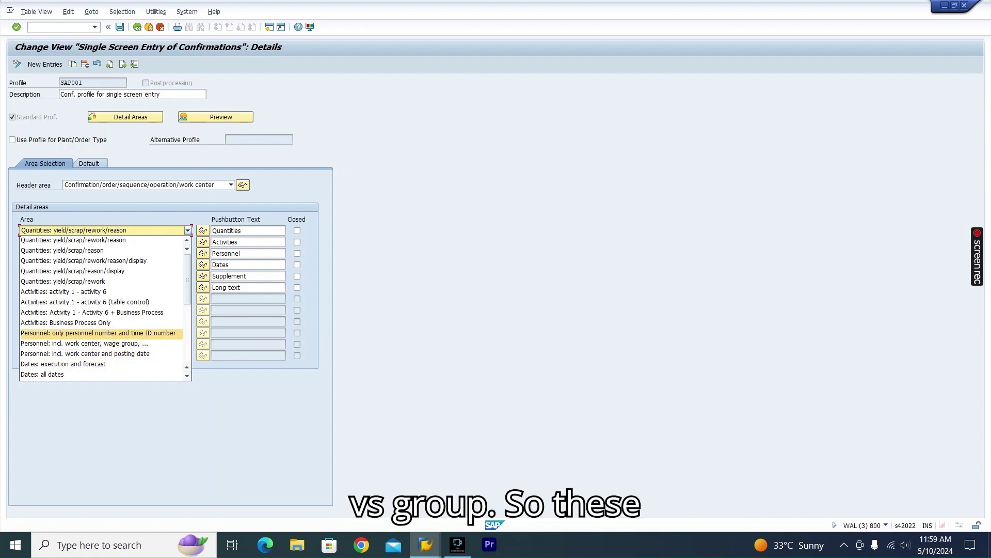
{"action": "key", "text": "Down"}
{"action": "key", "text": "Down"}
{"action": "key", "text": "Down"}
{"action": "key", "text": "Up"}
{"action": "key", "text": "Up"}
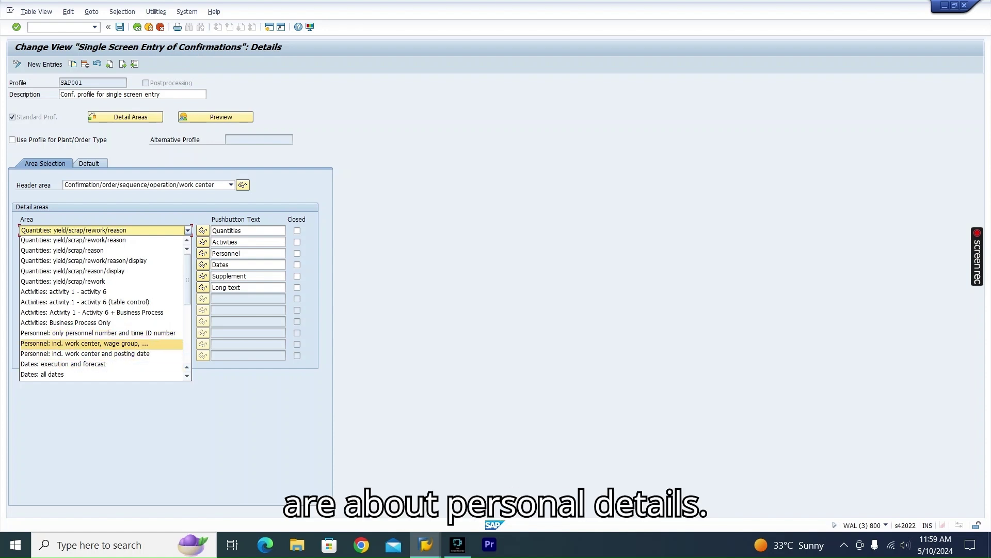
{"action": "key", "text": "Down"}
{"action": "key", "text": "Down"}
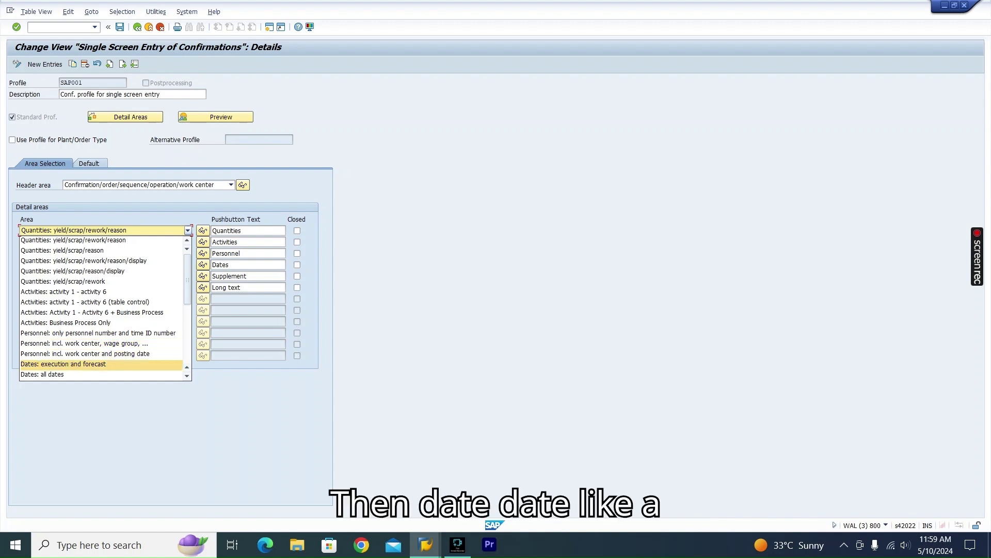
{"action": "scroll", "coordinate": [101, 309], "scroll_direction": "down", "scroll_amount": 2}
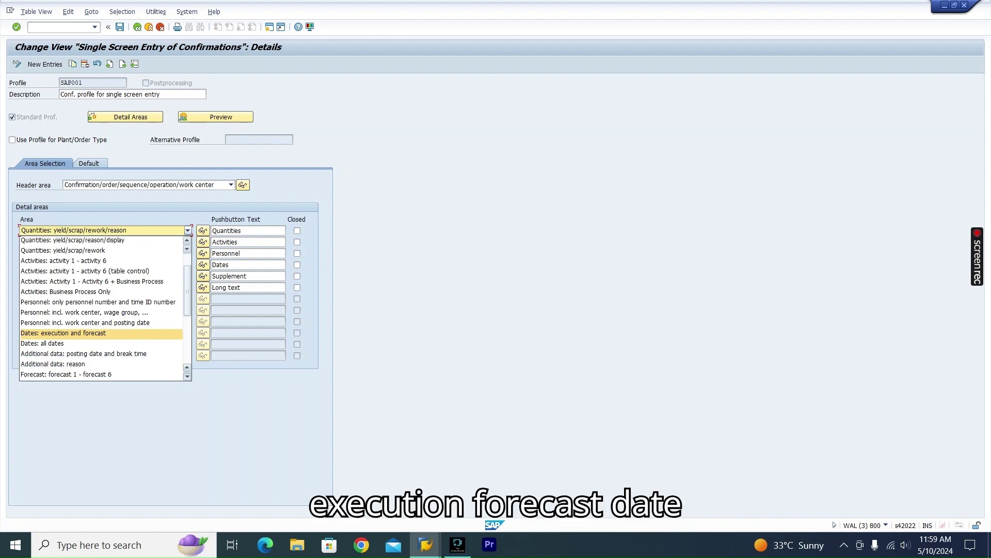
{"action": "scroll", "coordinate": [101, 308], "scroll_direction": "down", "scroll_amount": 1}
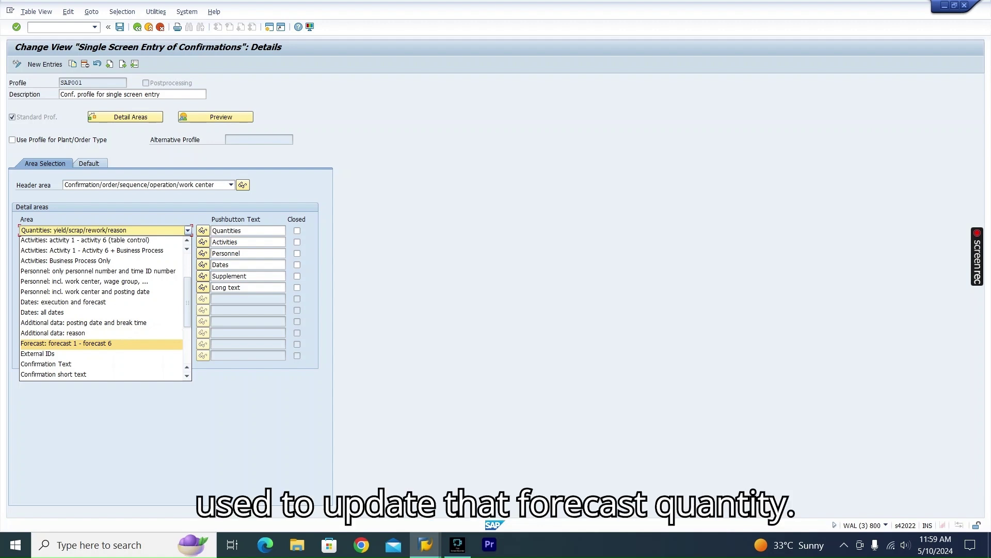
{"action": "key", "text": "Down"}
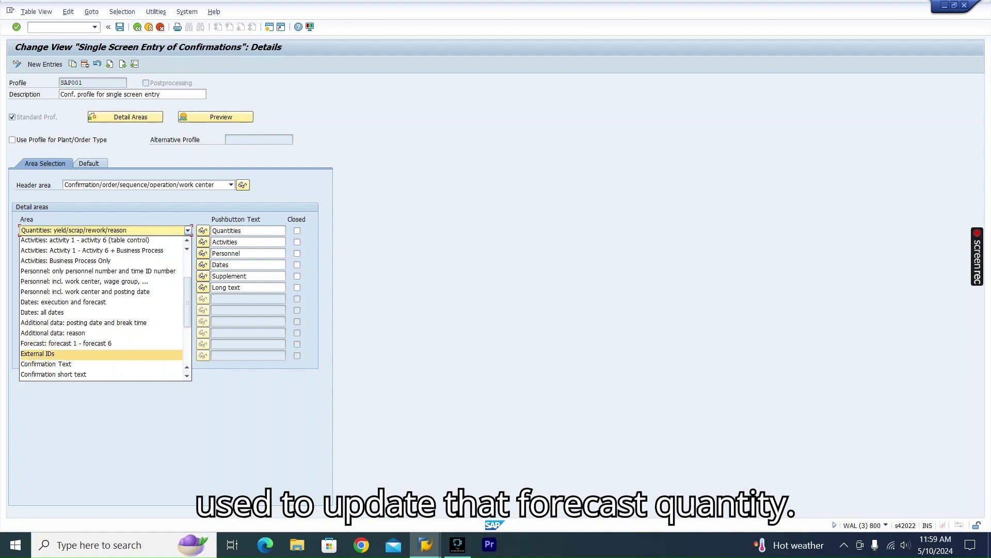
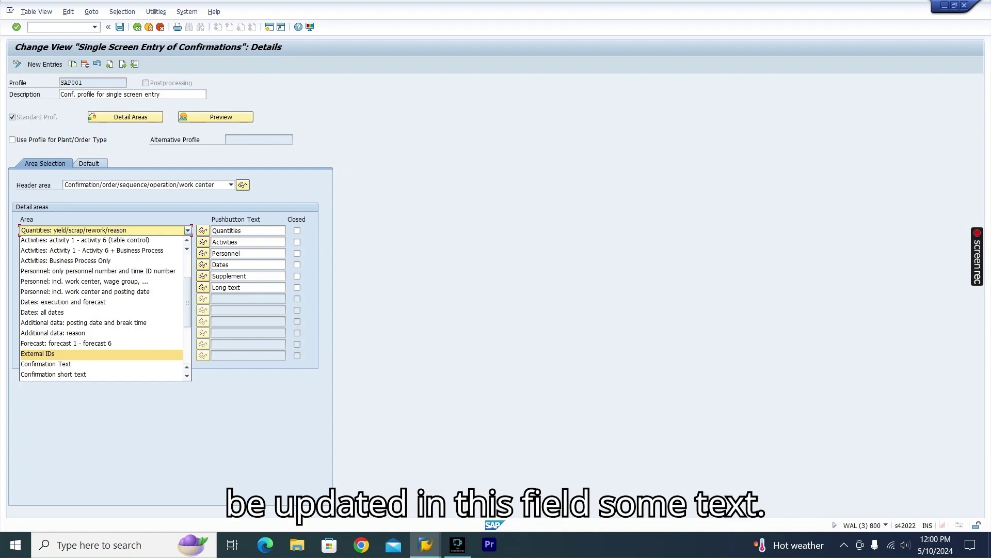
- Browse the first row's detail area choices, such as Confirmation Text and Quality notification, and close the list unchanged
{"action": "key", "text": "Down"}
{"action": "key", "text": "Down"}
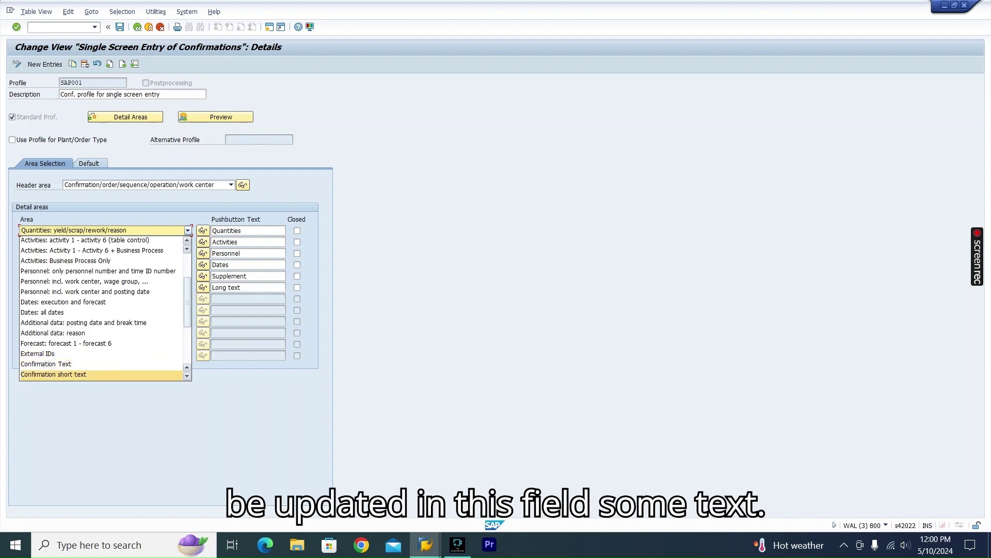
{"action": "scroll", "coordinate": [103, 310], "scroll_direction": "down", "scroll_amount": 3}
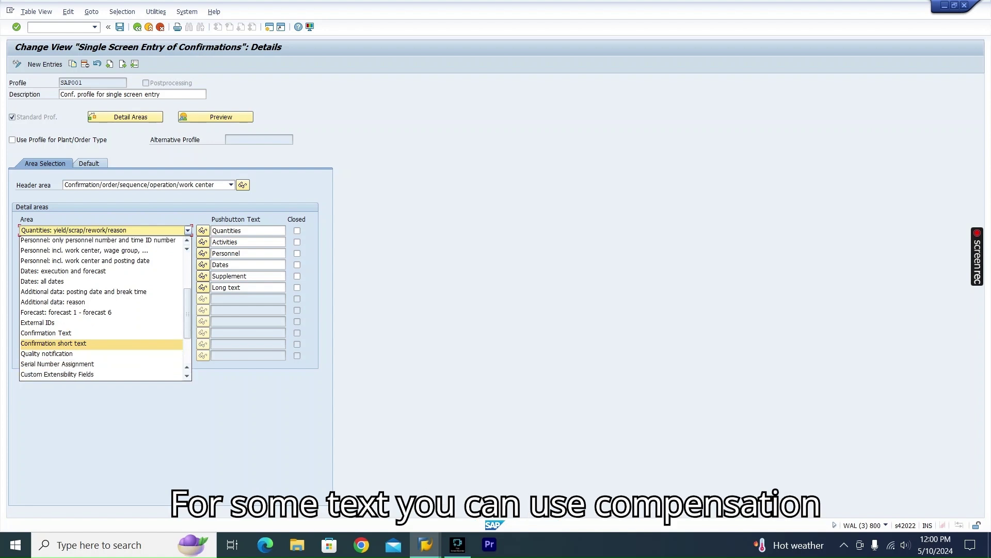
{"action": "key", "text": "Up"}
{"action": "key", "text": "Down"}
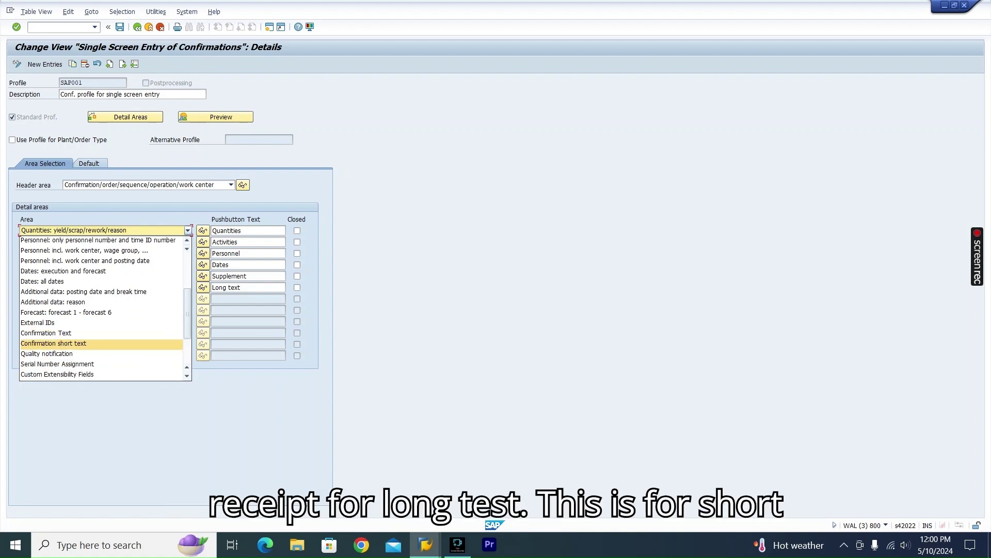
{"action": "key", "text": "Down"}
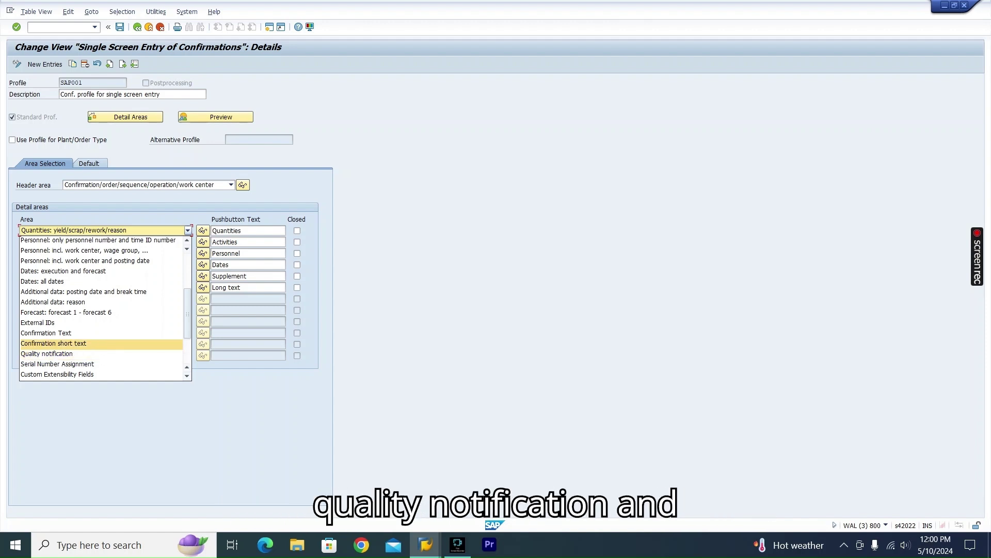
{"action": "scroll", "coordinate": [101, 308], "scroll_direction": "down", "scroll_amount": 1}
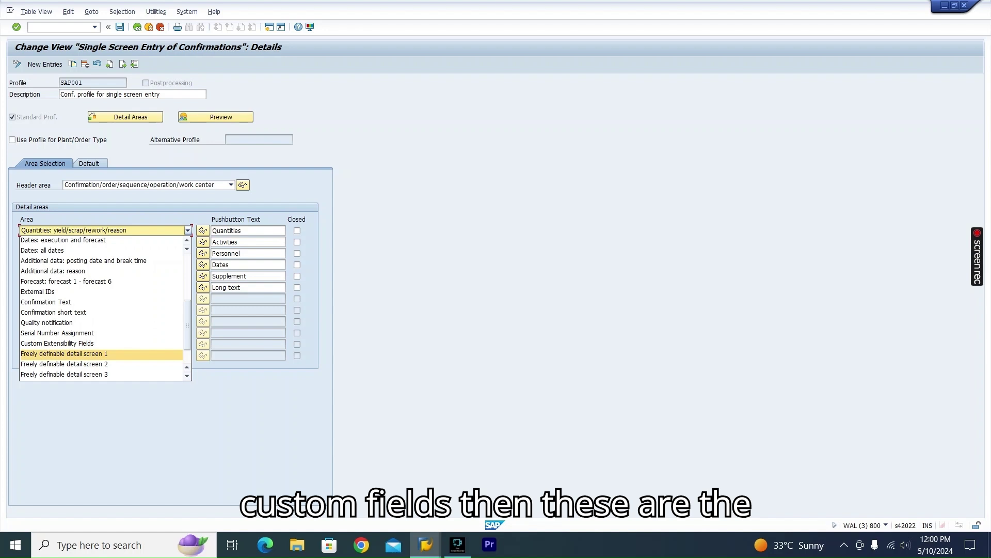
{"action": "scroll", "coordinate": [101, 308], "scroll_direction": "down", "scroll_amount": 4}
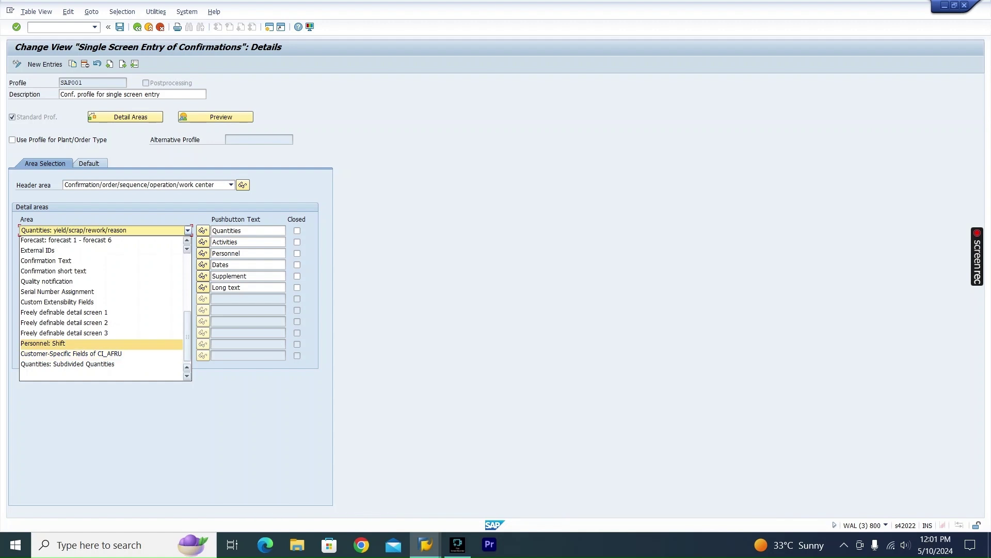
{"action": "key", "text": "Escape"}
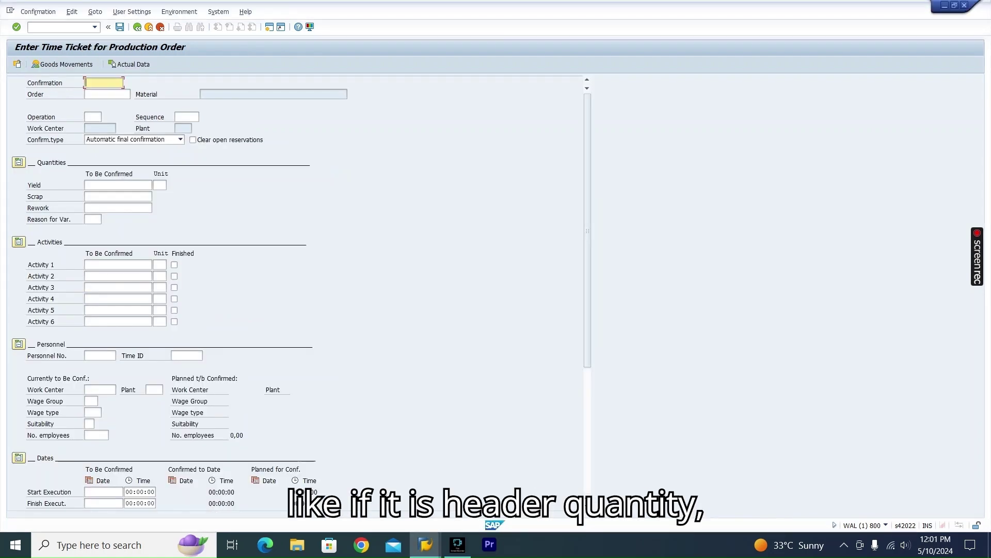
- Switch back and forth between the time ticket screen and the SAP001 profile window
{"action": "key", "text": "alt+Tab"}
{"action": "key", "text": "alt+Tab"}
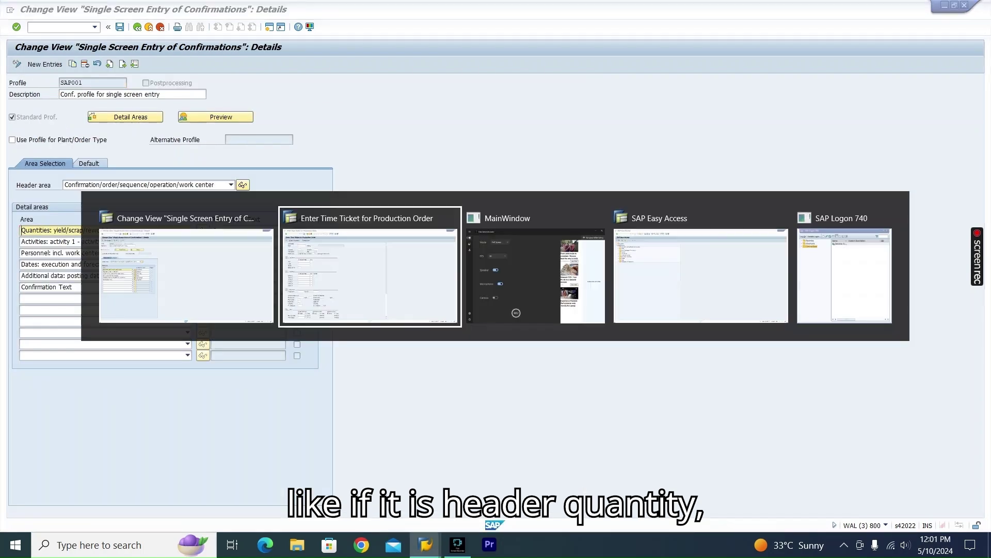
{"action": "key", "text": "alt+Tab"}
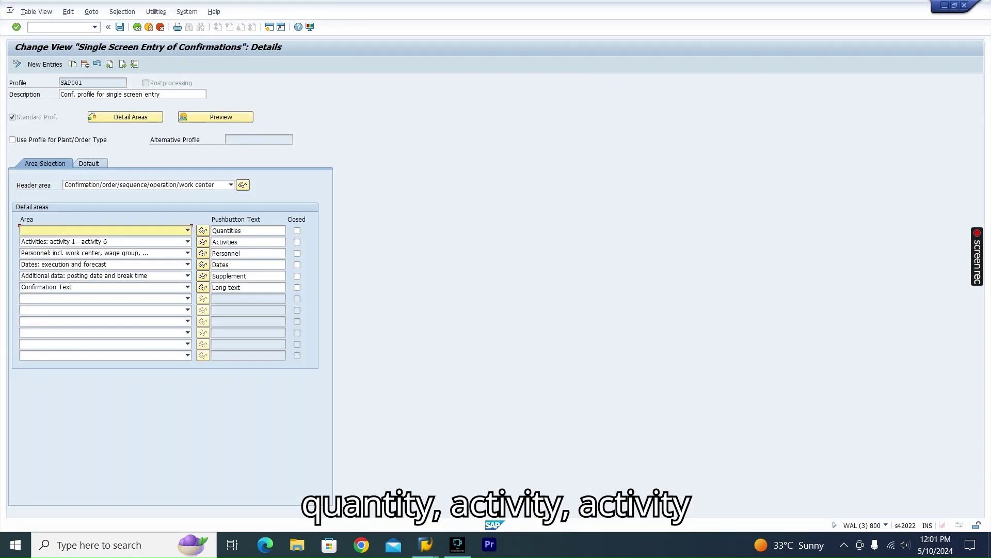
{"action": "key", "text": "alt+Tab"}
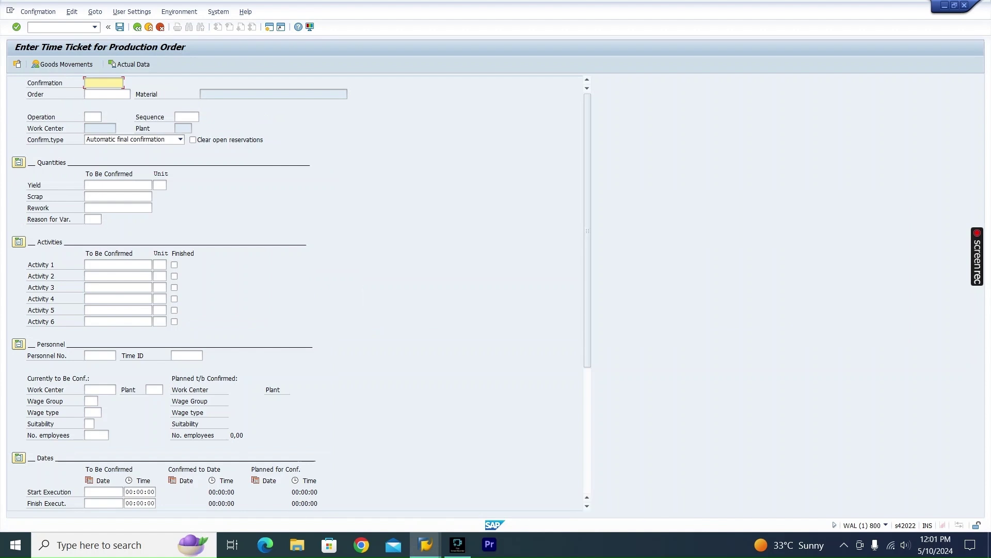
{"action": "key", "text": "alt+Tab"}
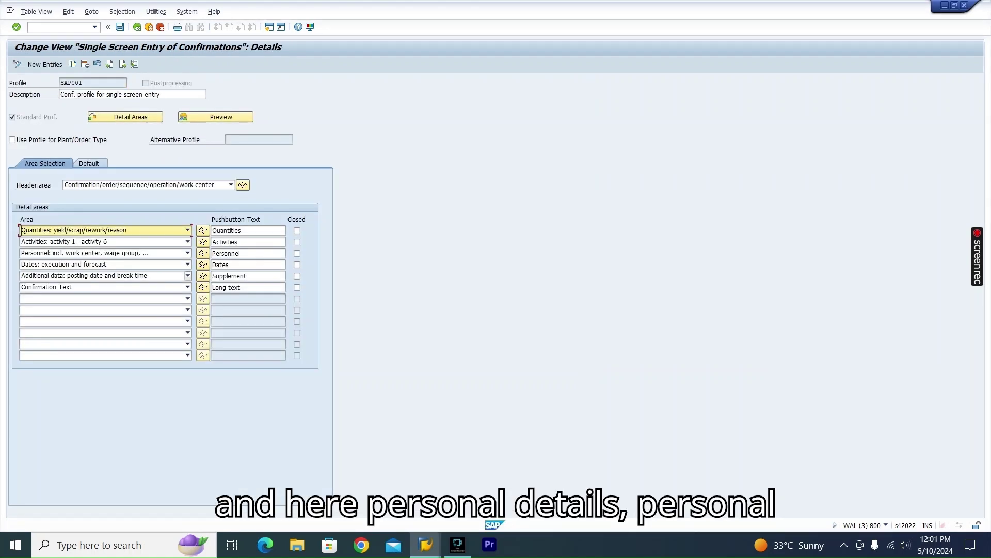
{"action": "key", "text": "alt+Tab"}
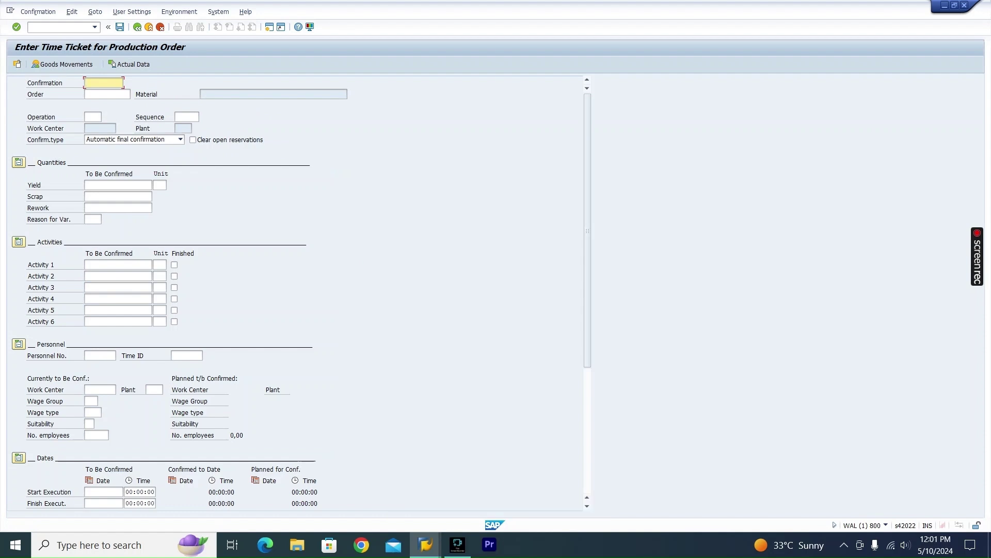
- Mark the Dates and Supplement sections of the time ticket and compare them with the profile's detail areas
{"action": "left_click", "coordinate": [47, 457]}
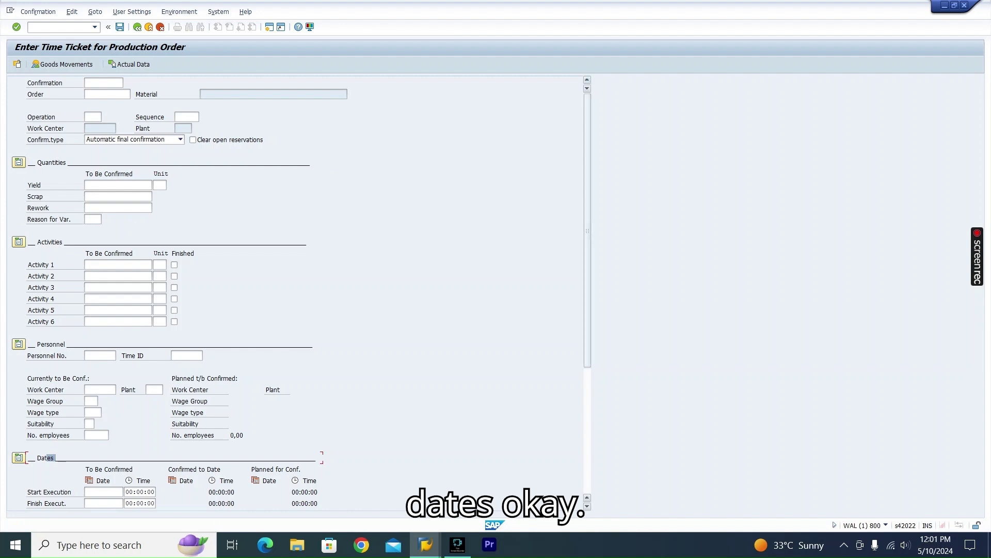
{"action": "scroll", "coordinate": [298, 303], "scroll_direction": "down", "scroll_amount": 3}
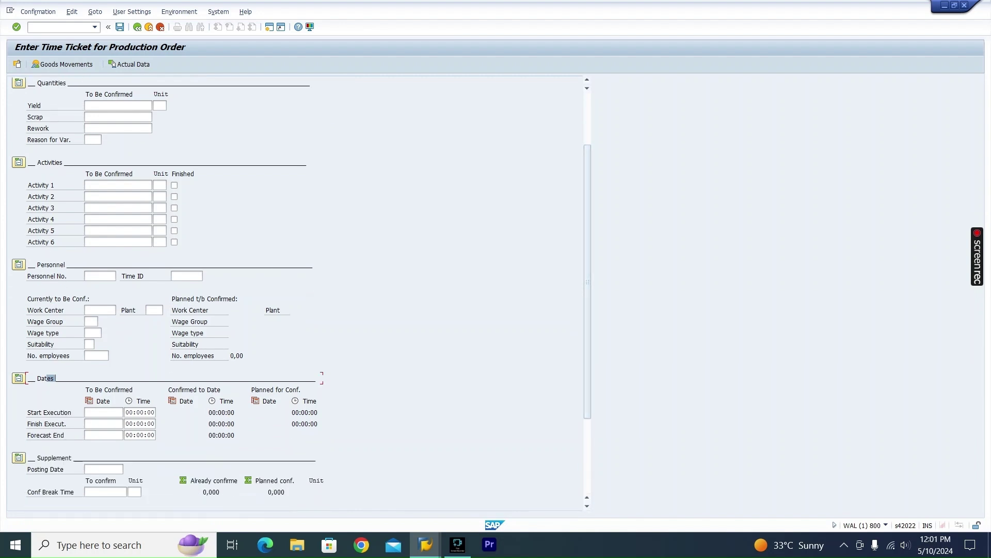
{"action": "left_click", "coordinate": [55, 458]}
{"action": "key", "text": "alt+Tab"}
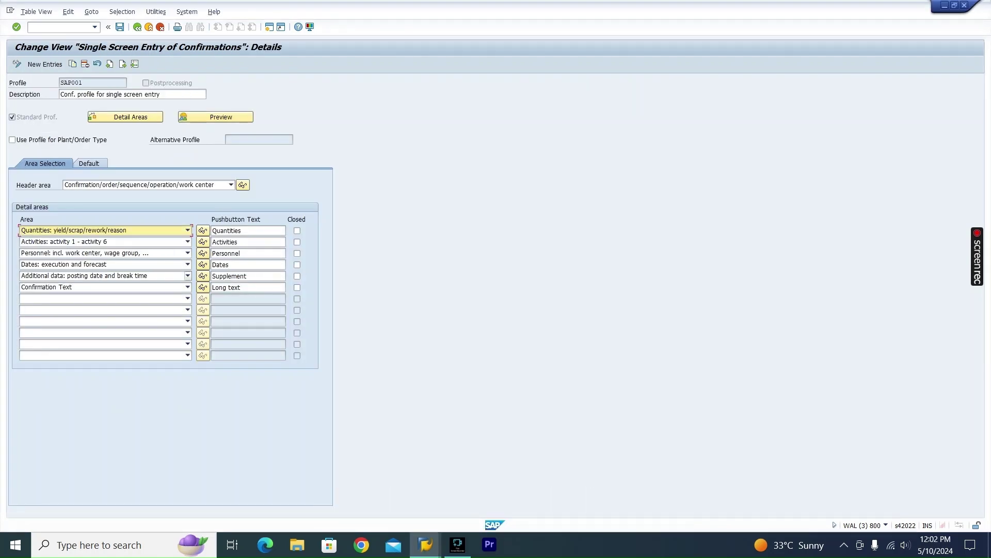
{"action": "key", "text": "alt+Tab"}
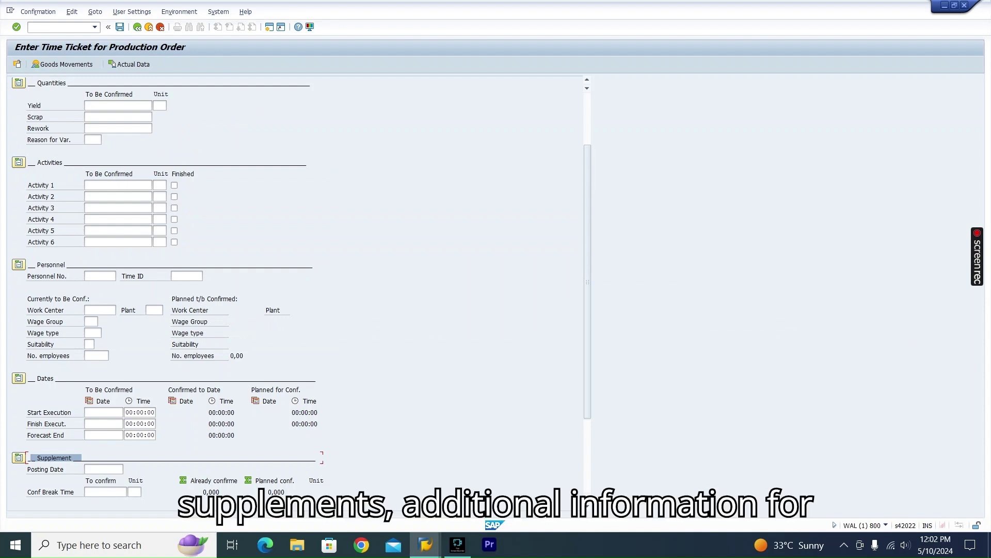
{"action": "scroll", "coordinate": [301, 294], "scroll_direction": "down", "scroll_amount": 2}
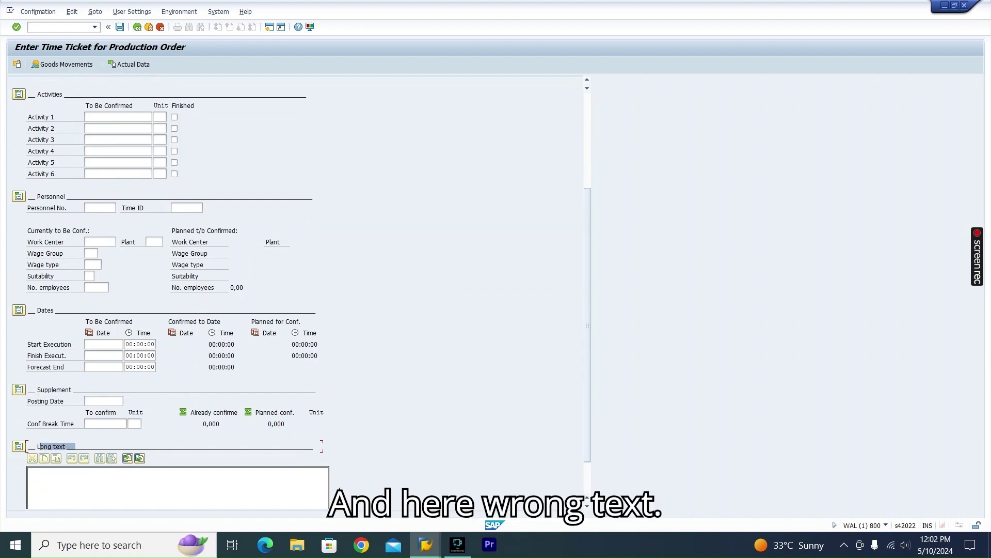
{"action": "key", "text": "alt+Tab"}
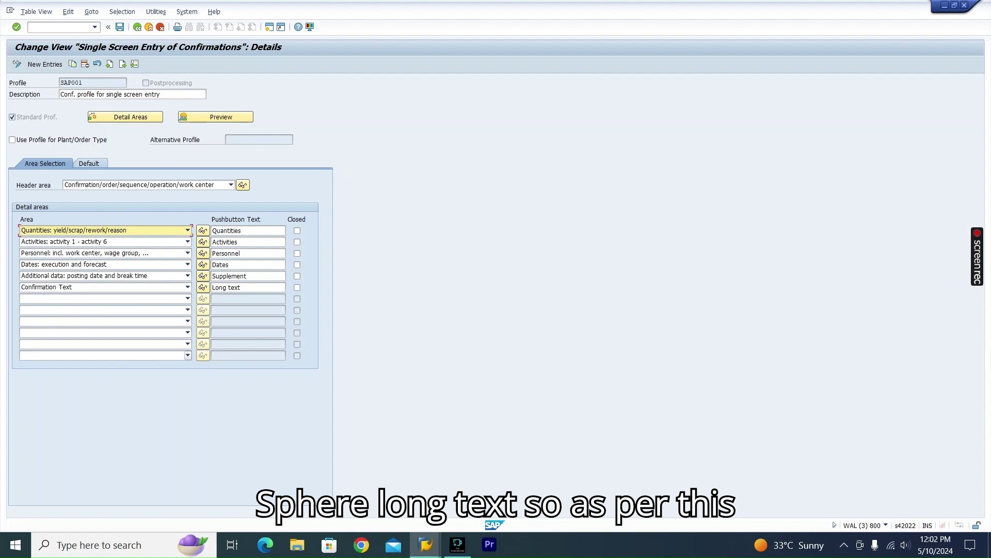
{"action": "key", "text": "alt+Tab"}
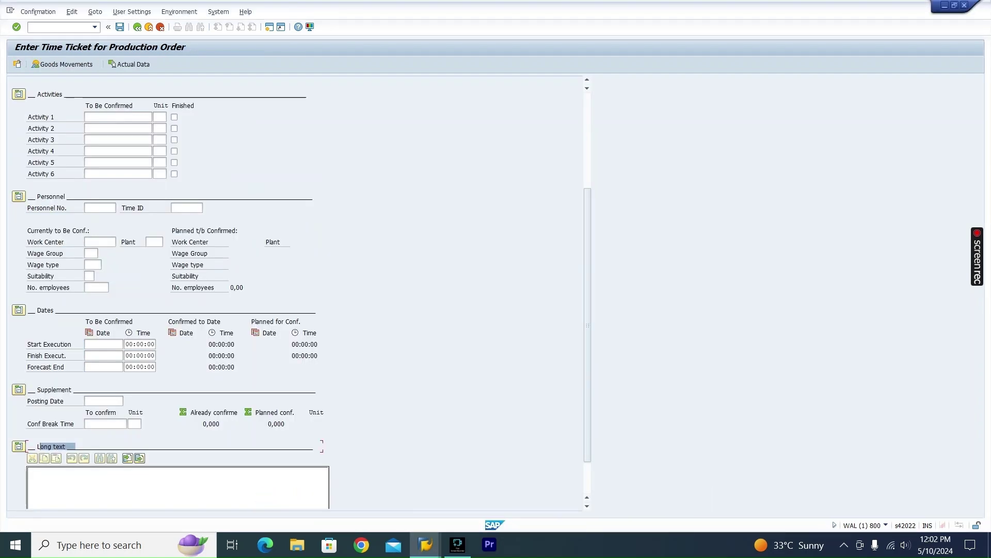
{"action": "key", "text": "alt+Tab"}
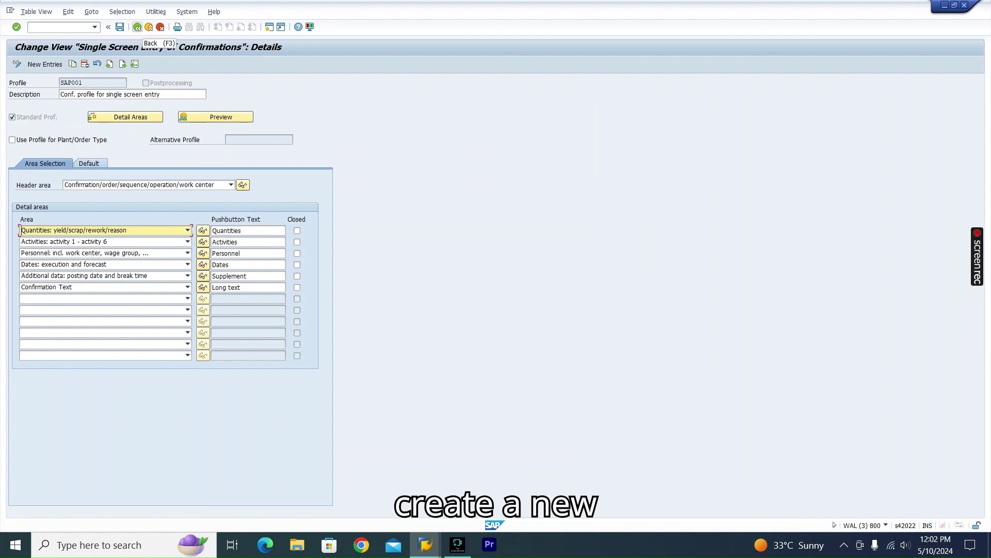
- Leave the profile screen, dismiss the connection error with No, and start a new logon to the system
{"action": "left_click", "coordinate": [137, 27]}
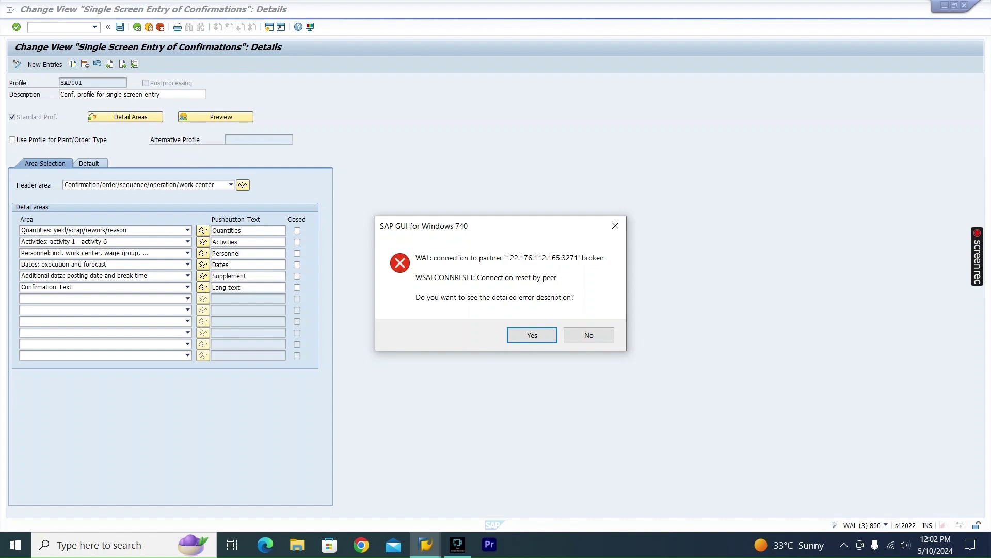
{"action": "left_click", "coordinate": [589, 335]}
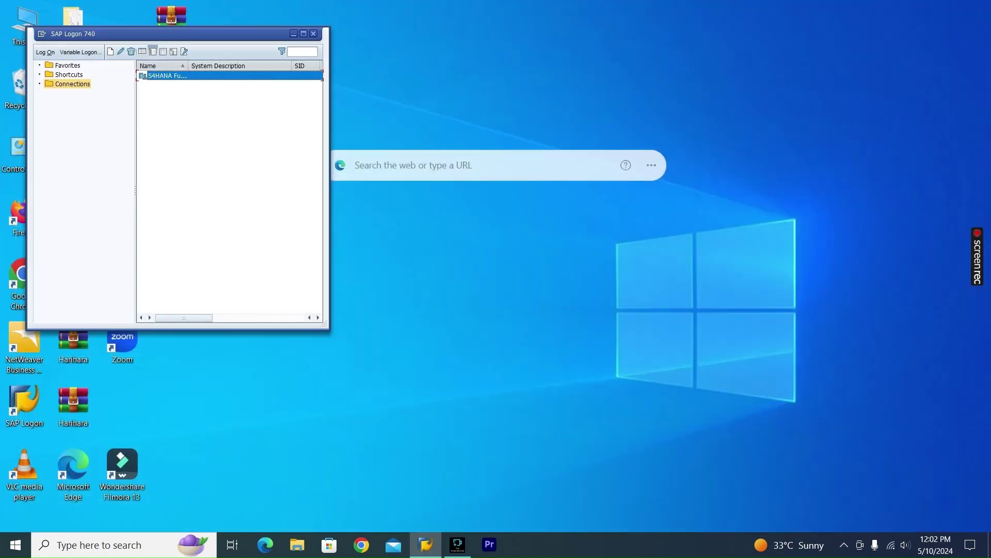
{"action": "double_click", "coordinate": [145, 76]}
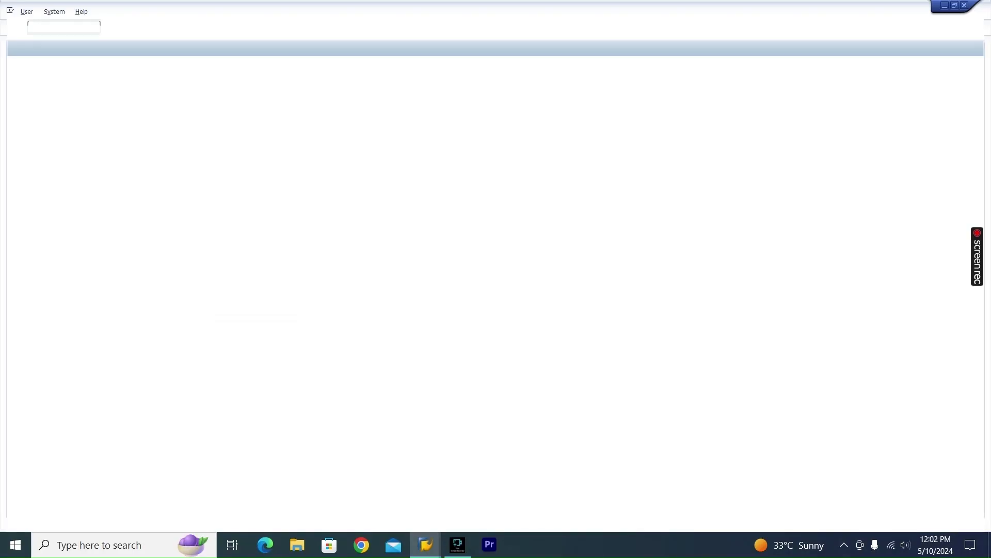
- Log on to client 800 with the suggested user and the account password, ending other logons
{"action": "key", "text": "Down"}
{"action": "key", "text": "Tab"}
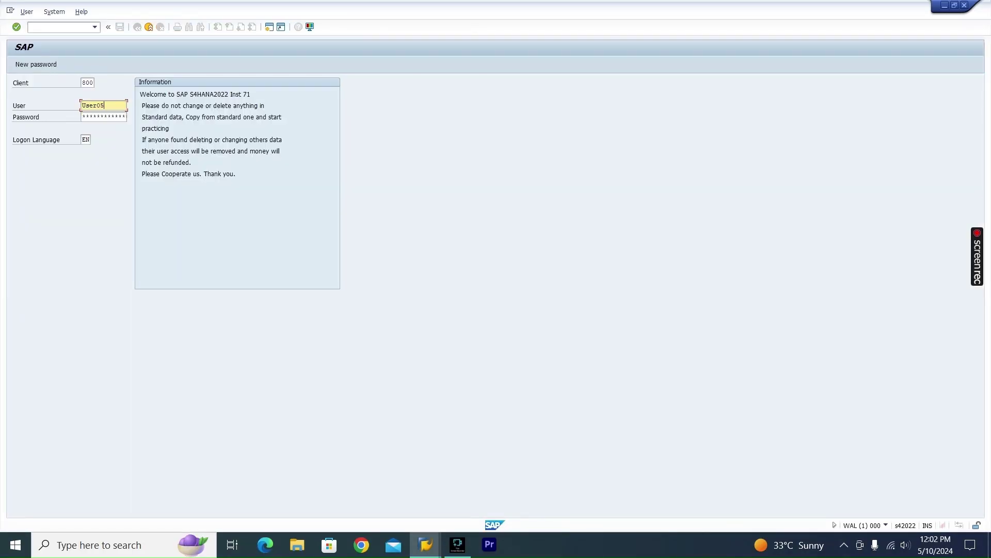
{"action": "key", "text": "ctrl+v"}
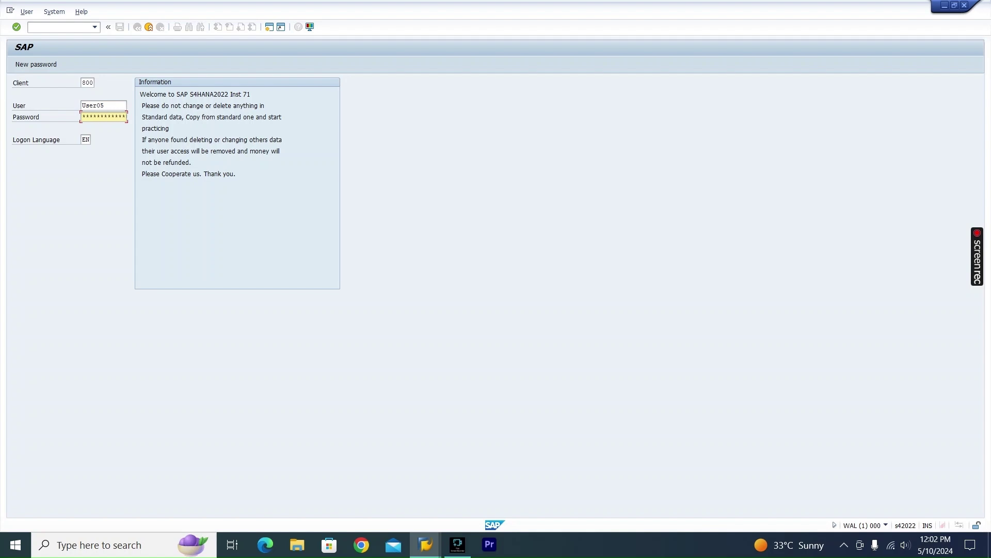
{"action": "key", "text": "Return"}
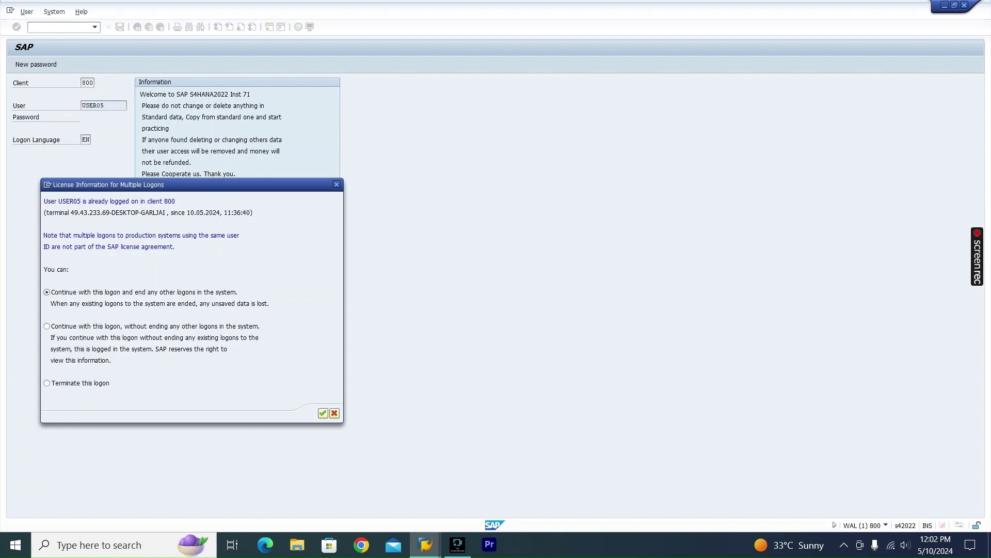
{"action": "key", "text": "Return"}
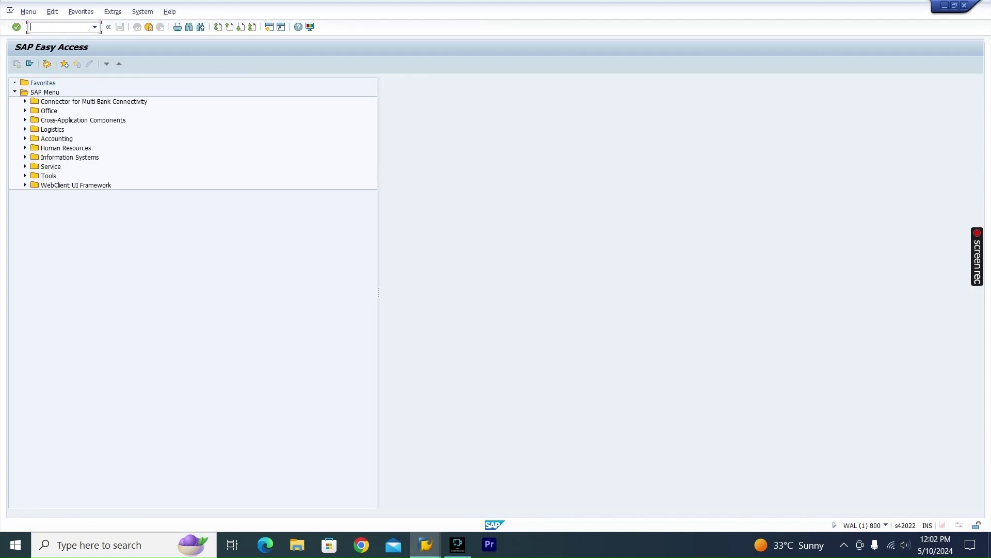
- Open the SAP Reference IMG through transaction SPRO
{"action": "type", "text": "spro"}
{"action": "key", "text": "Return"}
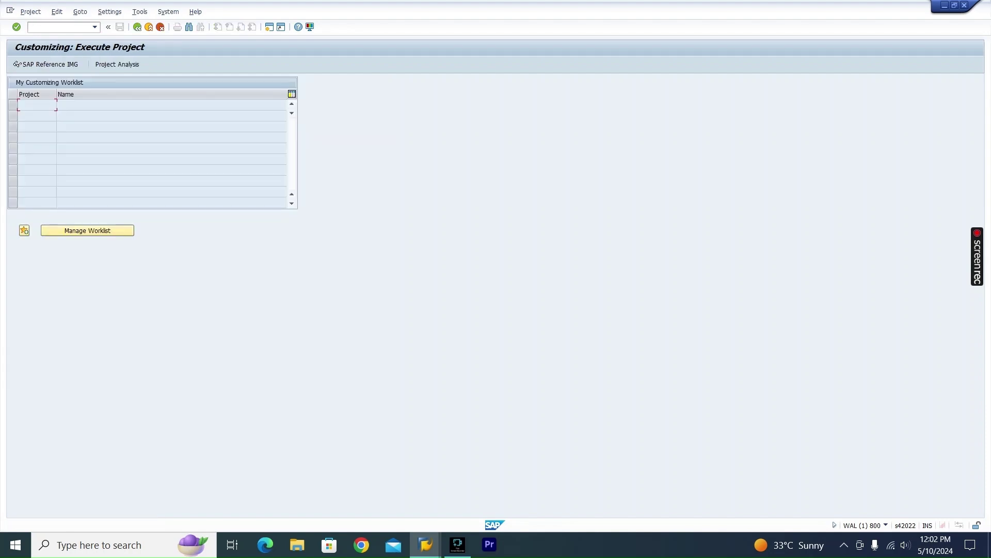
{"action": "left_click", "coordinate": [47, 64]}
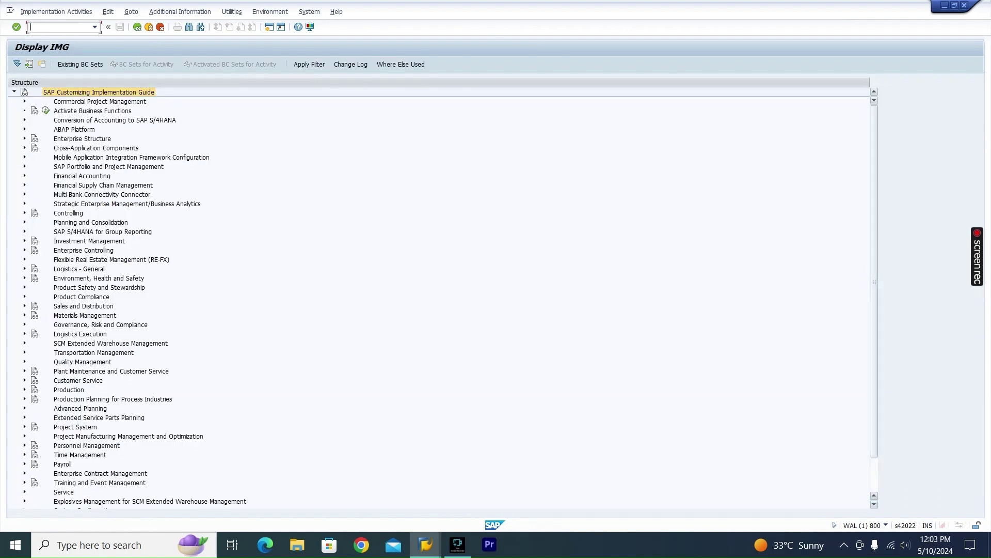
- Expand Production > Shop Floor Control > Operations > Confirmation > Single Screen Entry and run Define Single-Screen Entry
{"action": "scroll", "coordinate": [439, 297], "scroll_direction": "down", "scroll_amount": 2}
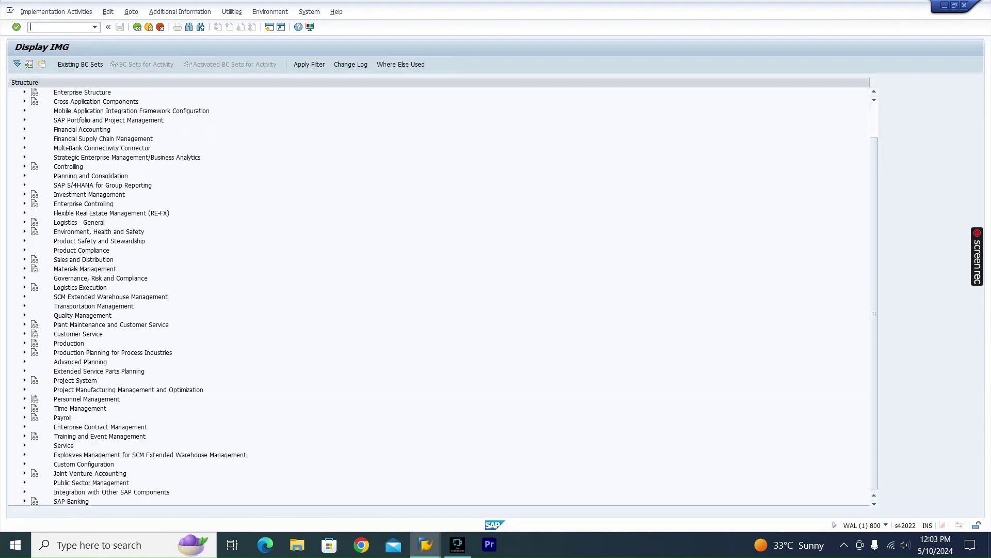
{"action": "left_click", "coordinate": [24, 343]}
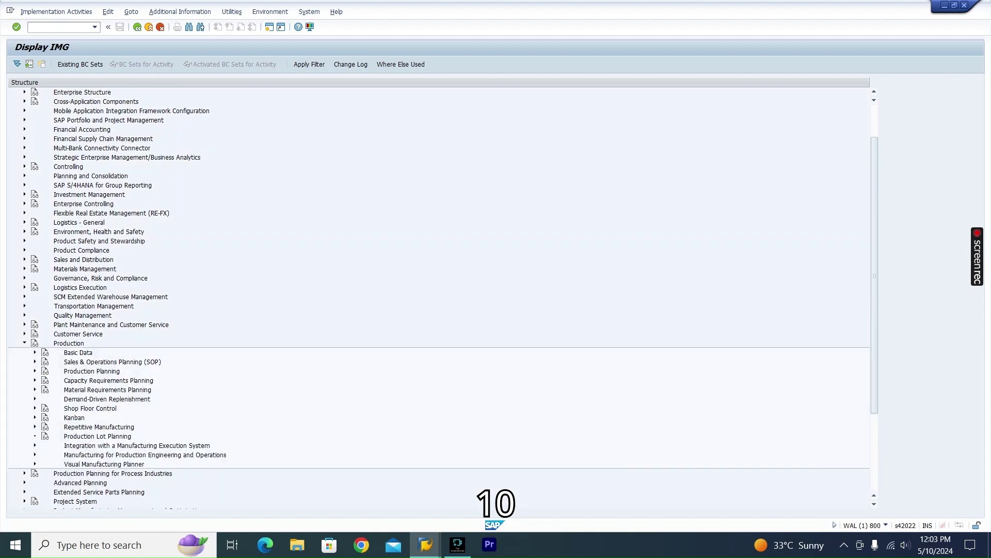
{"action": "left_click", "coordinate": [35, 408]}
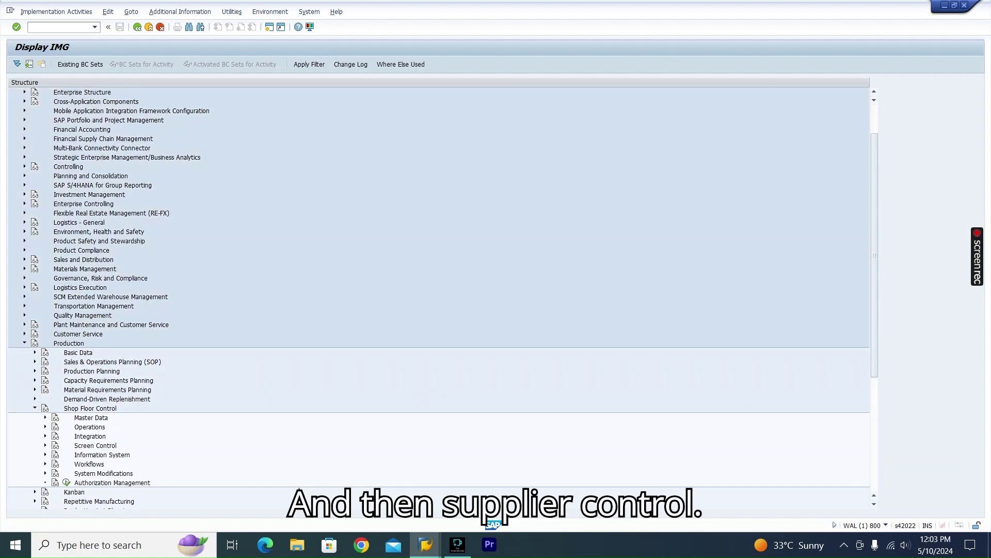
{"action": "left_click", "coordinate": [45, 427]}
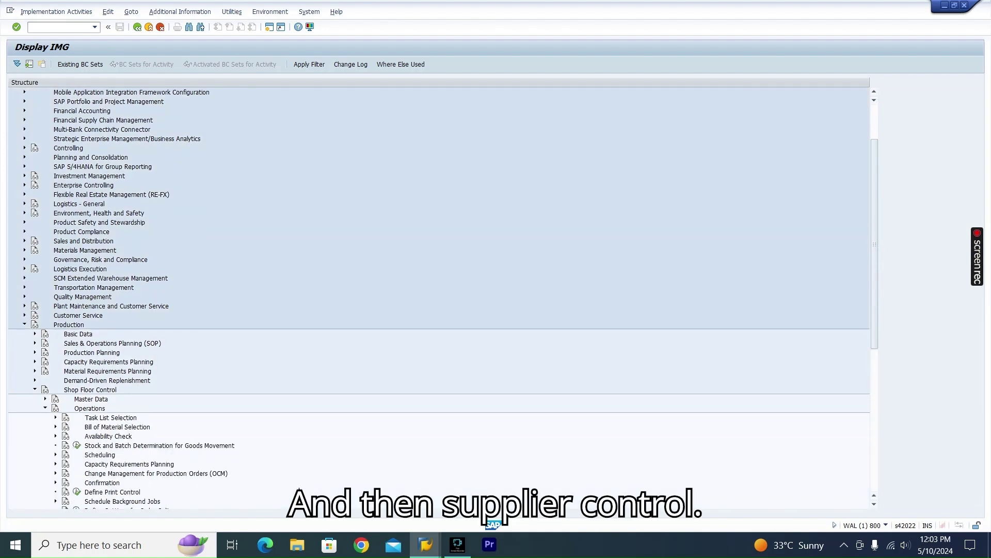
{"action": "scroll", "coordinate": [439, 298], "scroll_direction": "down", "scroll_amount": 10}
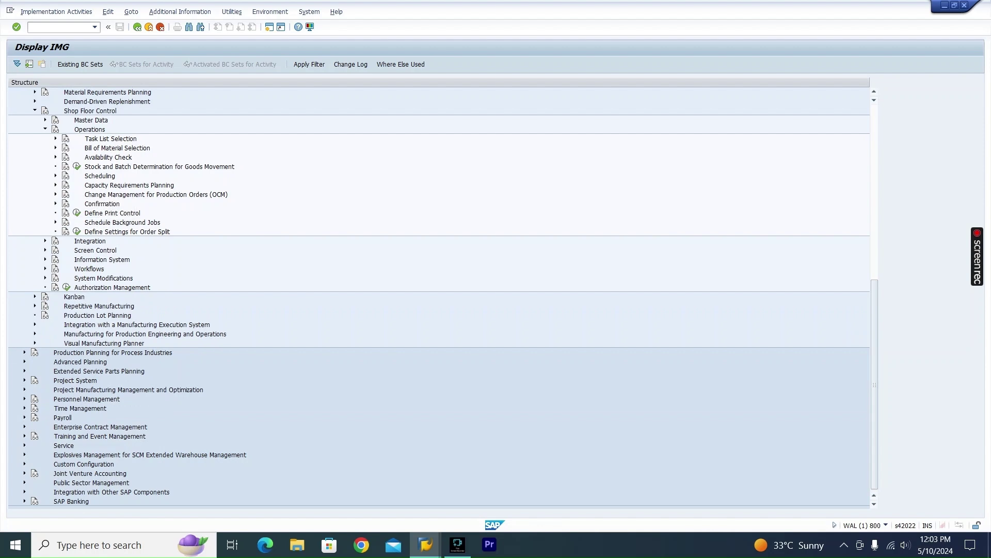
{"action": "left_click", "coordinate": [55, 203]}
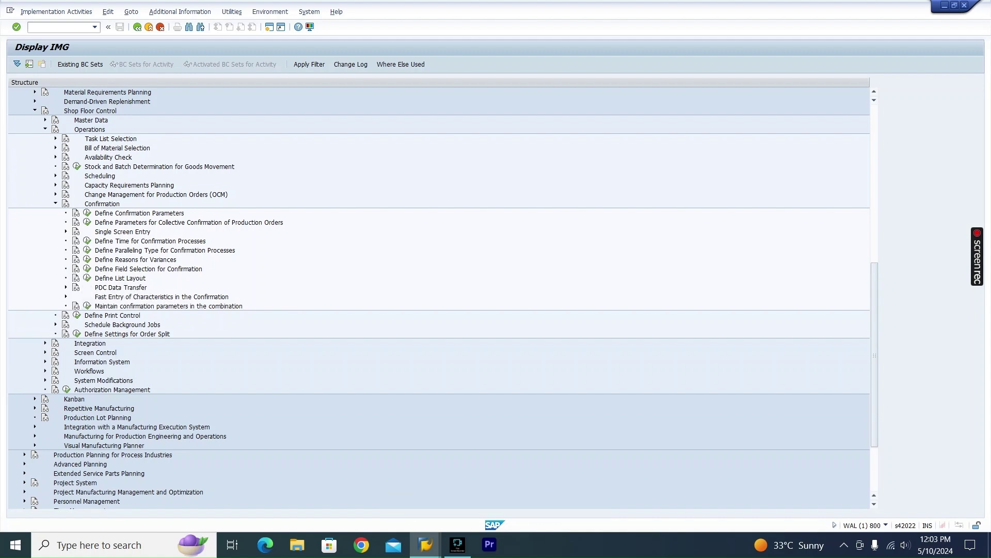
{"action": "left_click", "coordinate": [66, 231]}
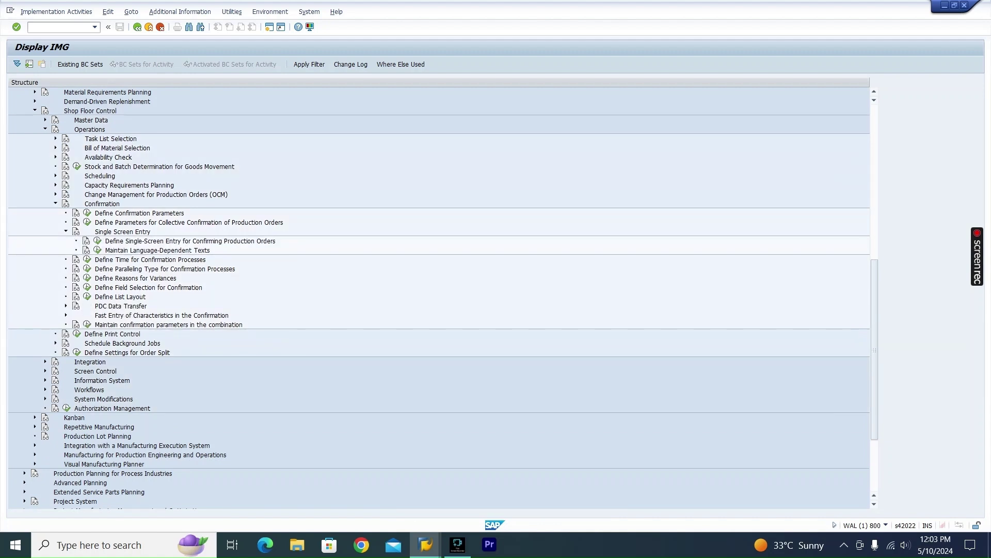
{"action": "left_click", "coordinate": [98, 240]}
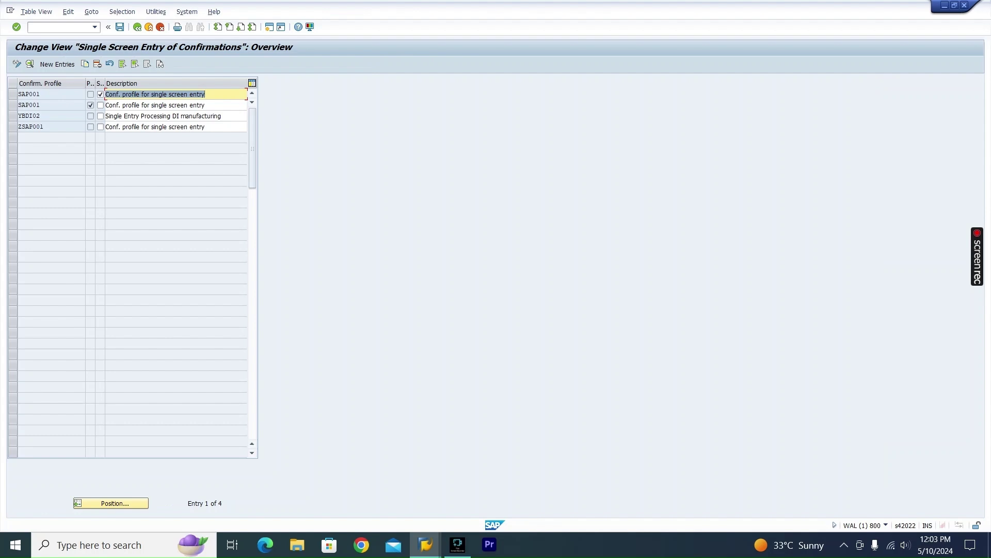
- Copy profile SAP001 as ZSAP002 and open ZSAP002's details
{"action": "key", "text": "End"}
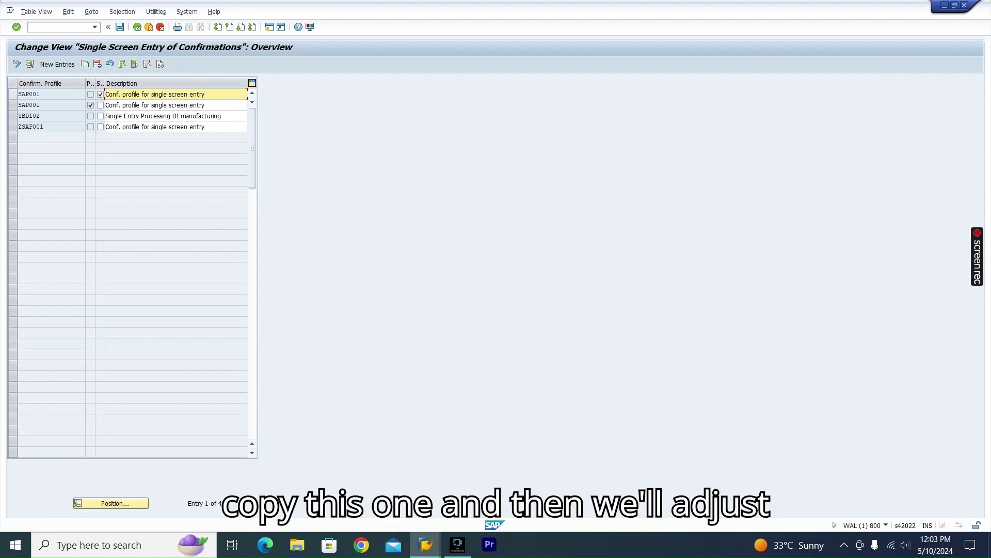
{"action": "left_click", "coordinate": [12, 94]}
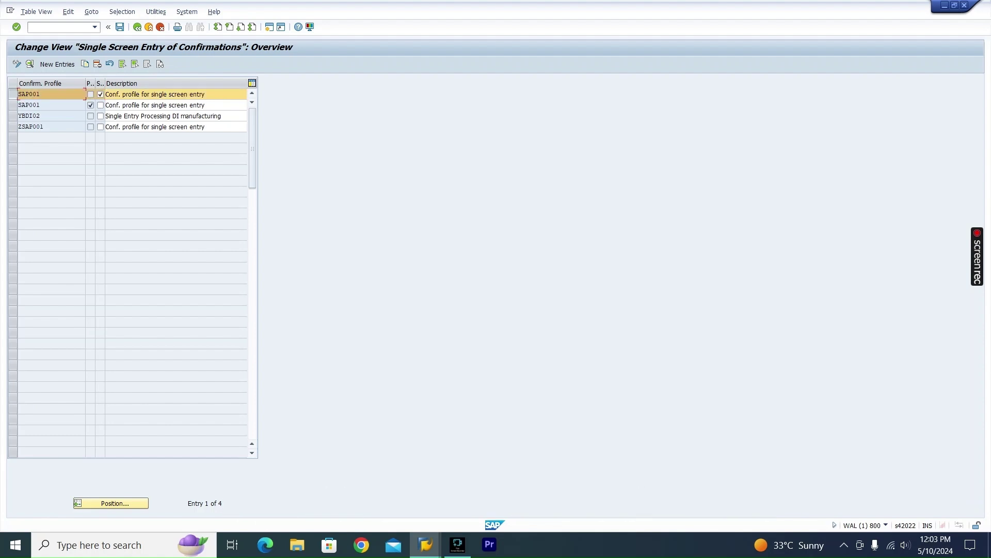
{"action": "left_click", "coordinate": [84, 64]}
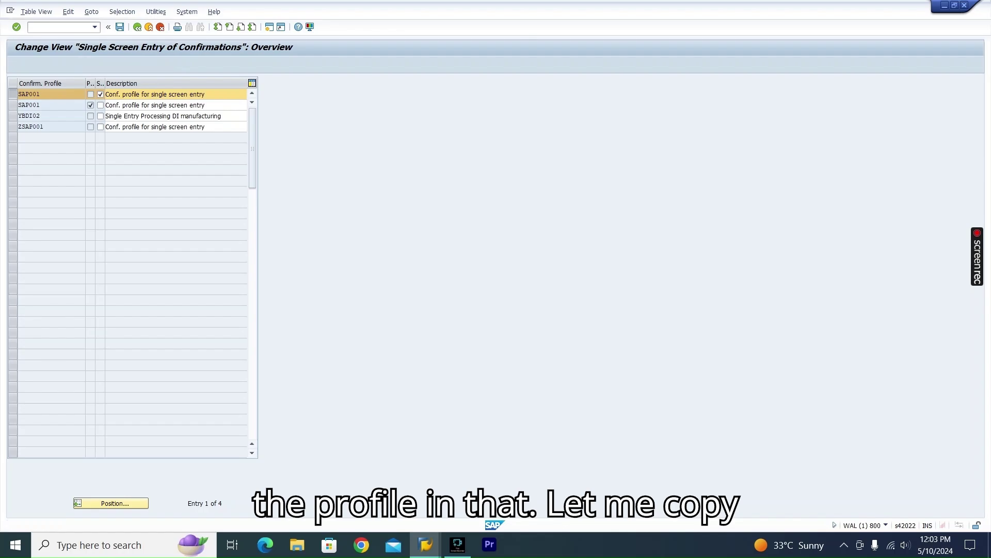
{"action": "left_click", "coordinate": [60, 83]}
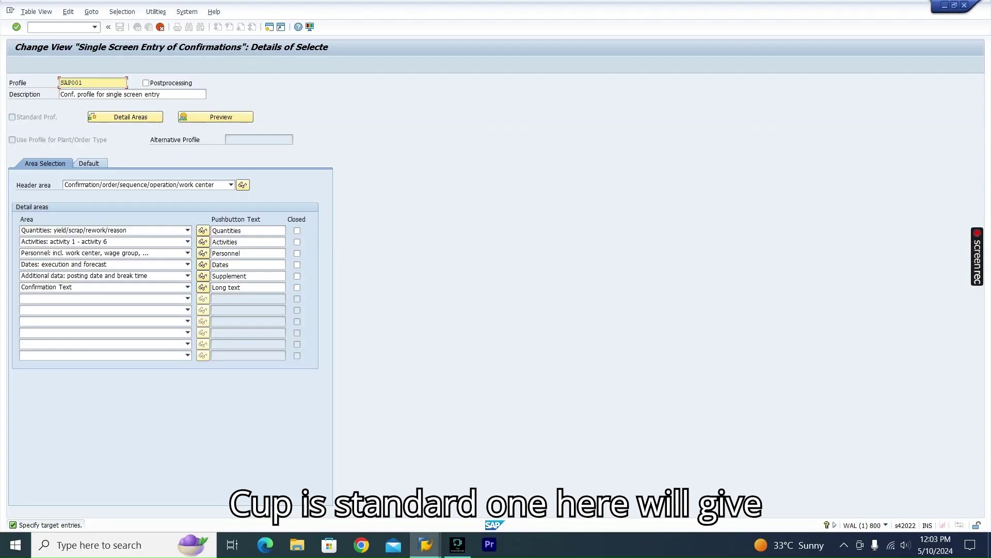
{"action": "type", "text": "Z"}
{"action": "left_click", "coordinate": [87, 82]}
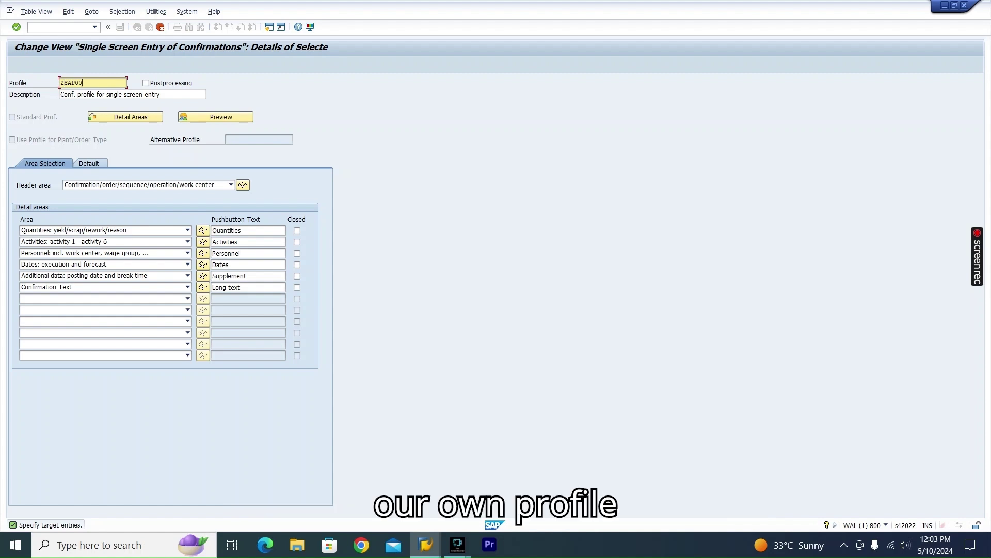
{"action": "type", "text": "2"}
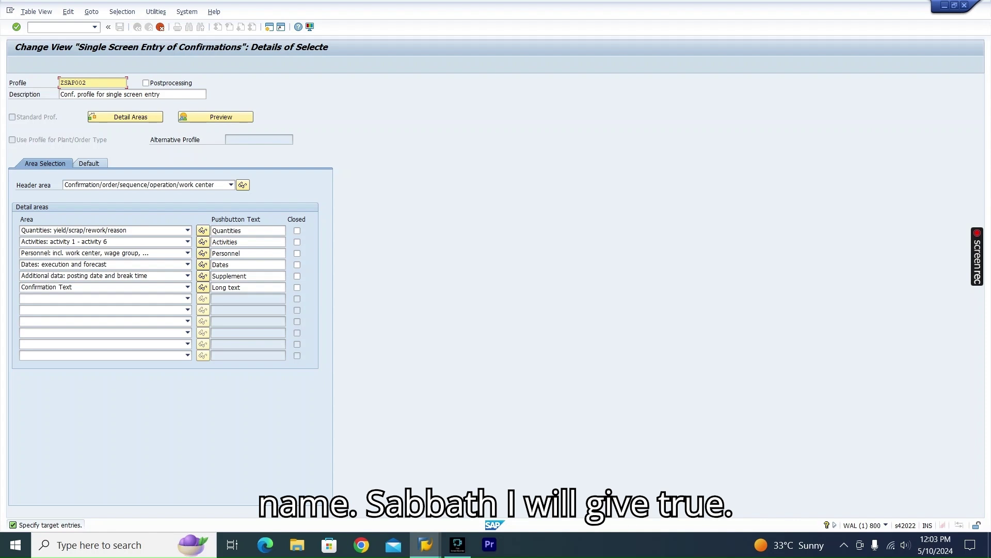
{"action": "key", "text": "Return"}
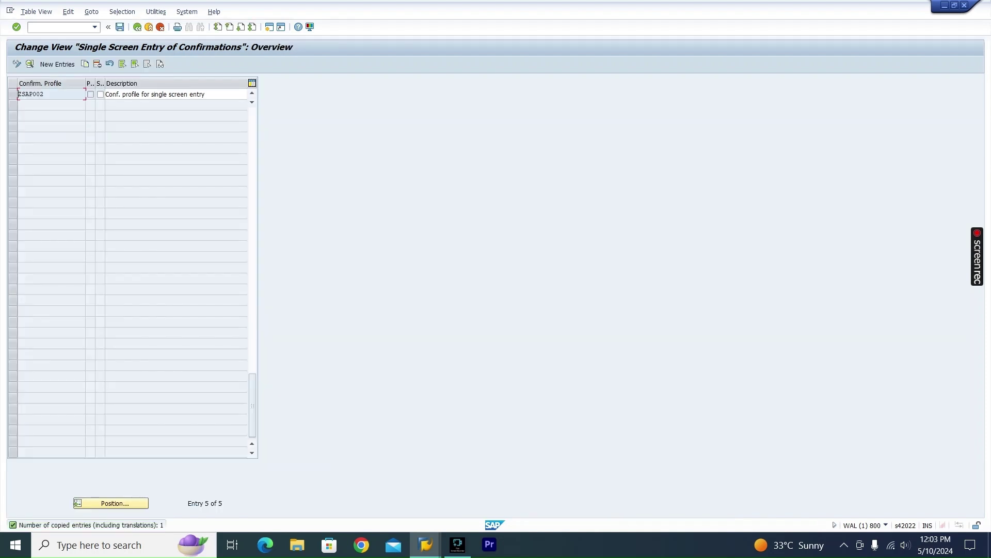
{"action": "left_click", "coordinate": [12, 94]}
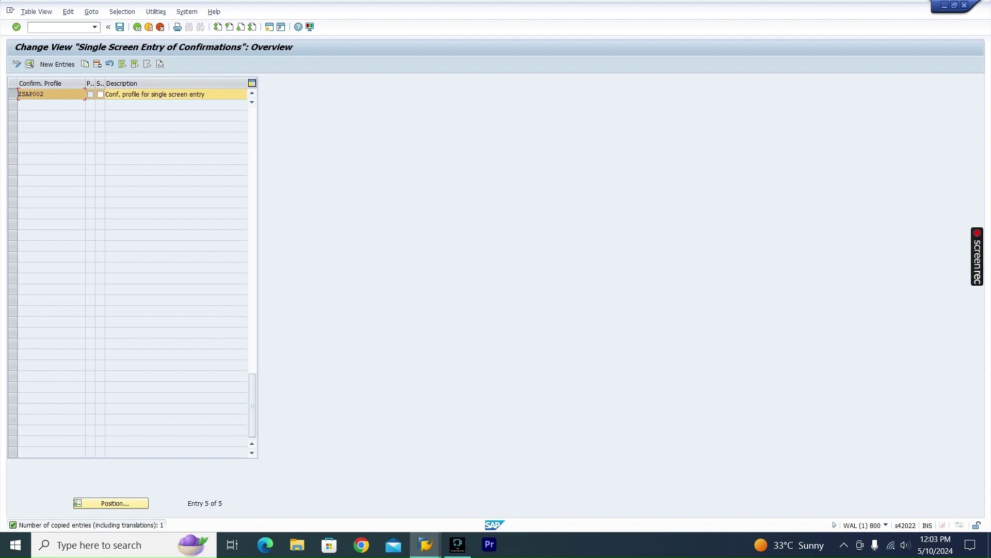
{"action": "left_click", "coordinate": [30, 63]}
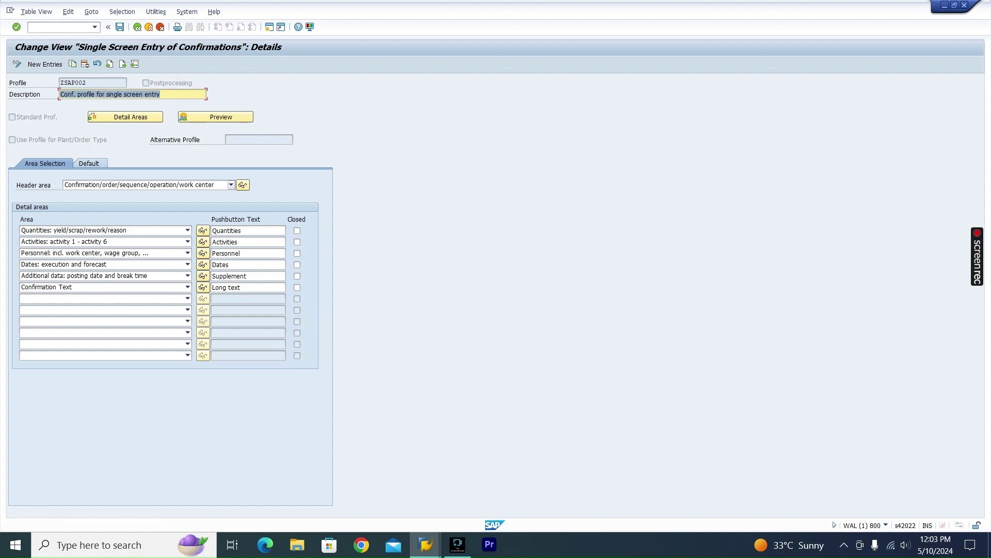
- Set ZSAP002's Header area layout to Confirmation/order/sequence/operation/sub-operation
{"action": "left_click", "coordinate": [232, 185]}
{"action": "left_click", "coordinate": [231, 184]}
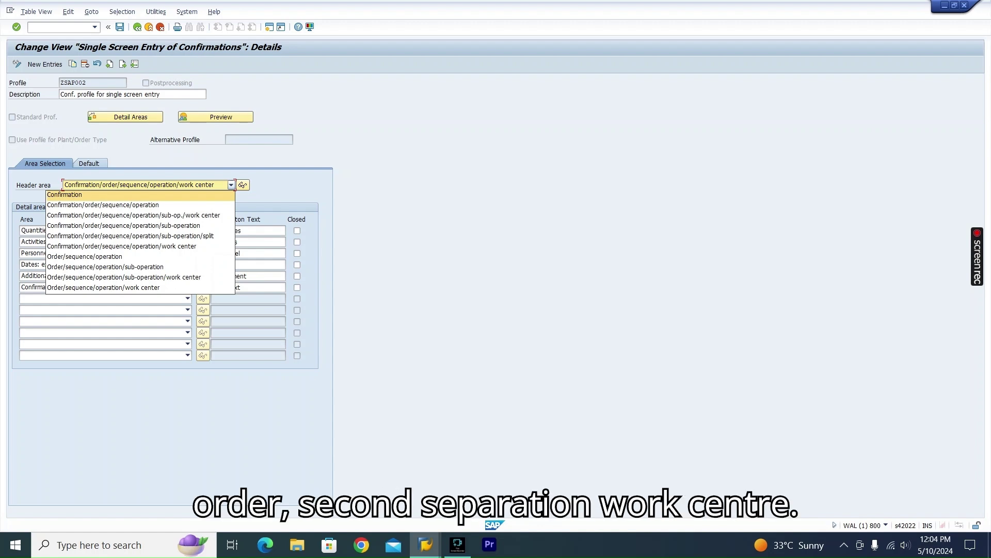
{"action": "key", "text": "Down"}
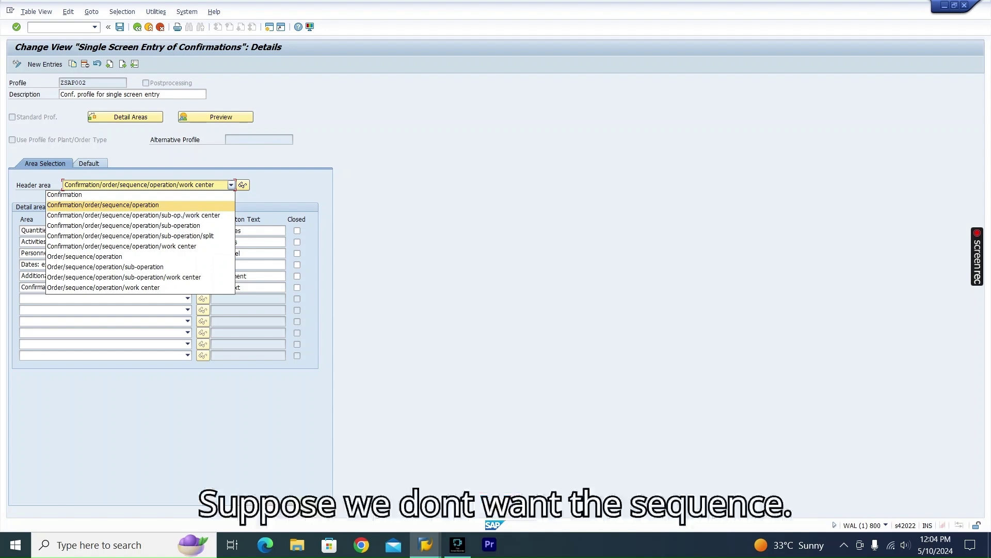
{"action": "key", "text": "Down"}
{"action": "key", "text": "Down"}
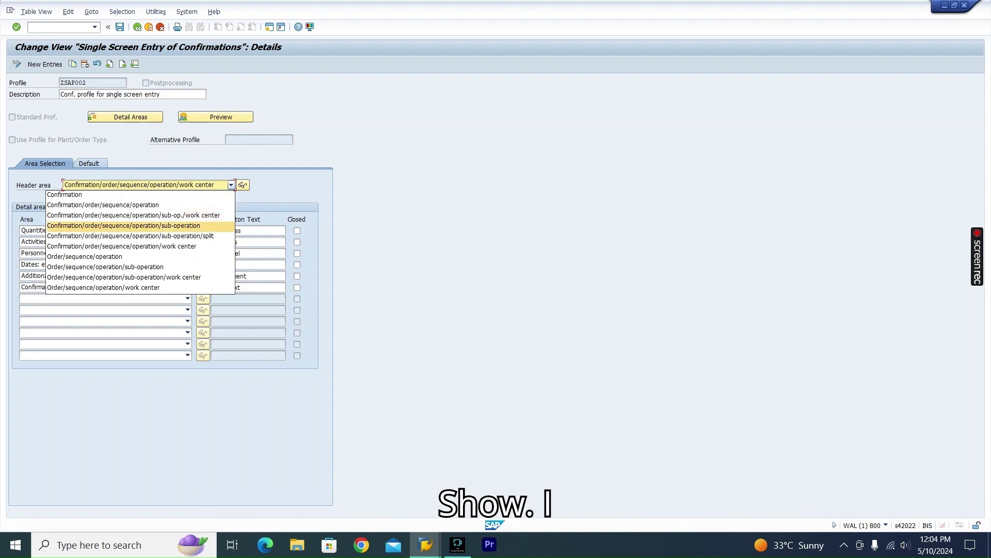
{"action": "key", "text": "Up"}
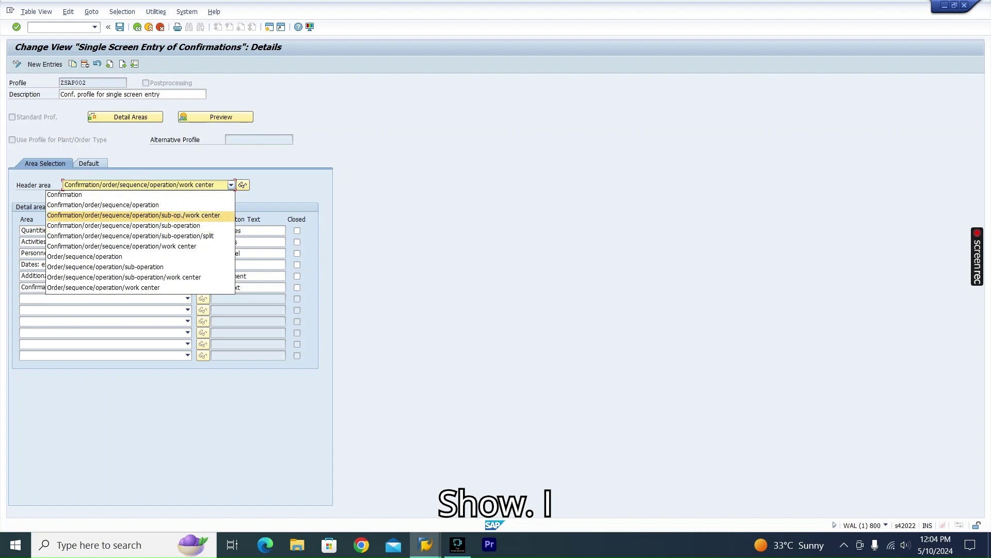
{"action": "key", "text": "Up"}
{"action": "key", "text": "Down"}
{"action": "key", "text": "Up"}
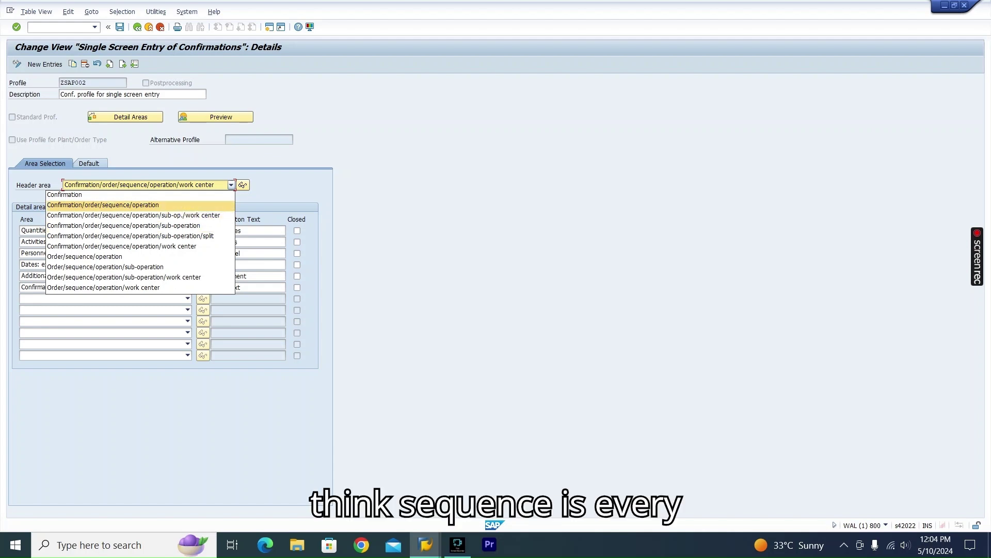
{"action": "key", "text": "Down"}
{"action": "key", "text": "Down"}
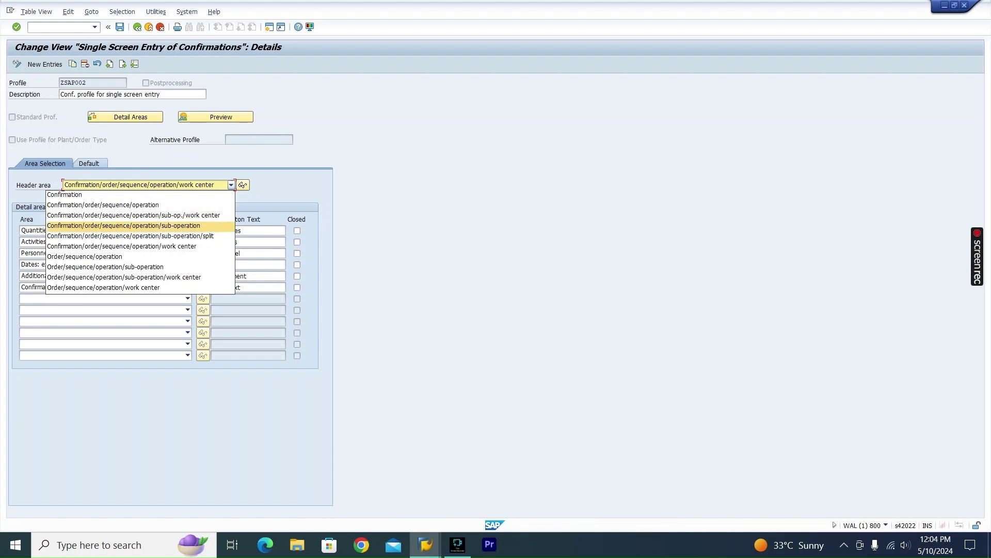
{"action": "key", "text": "Up"}
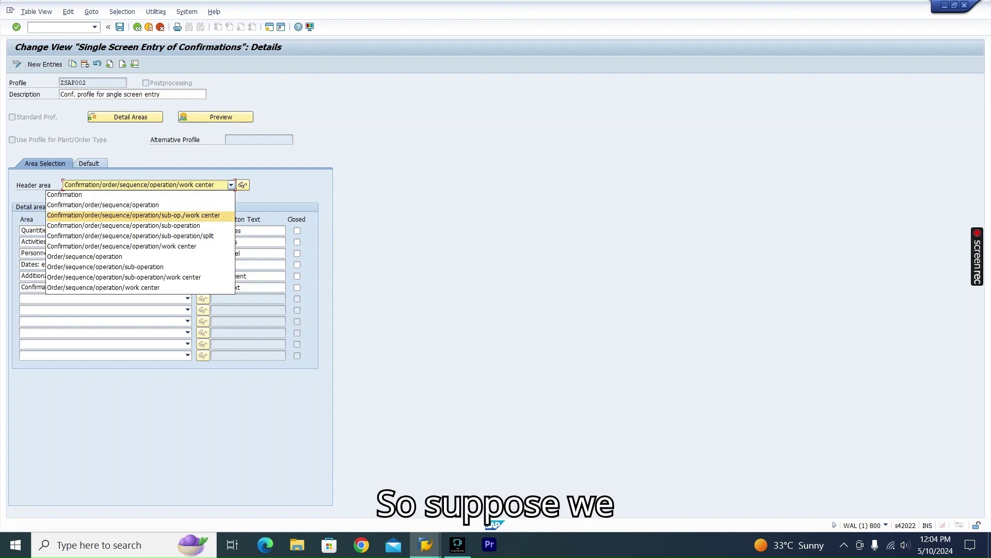
{"action": "key", "text": "Down"}
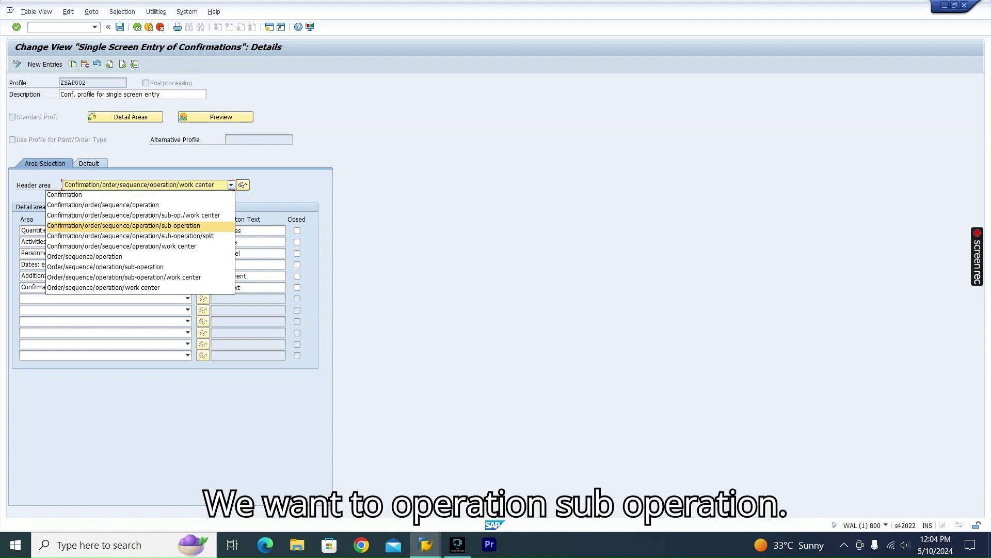
{"action": "key", "text": "Return"}
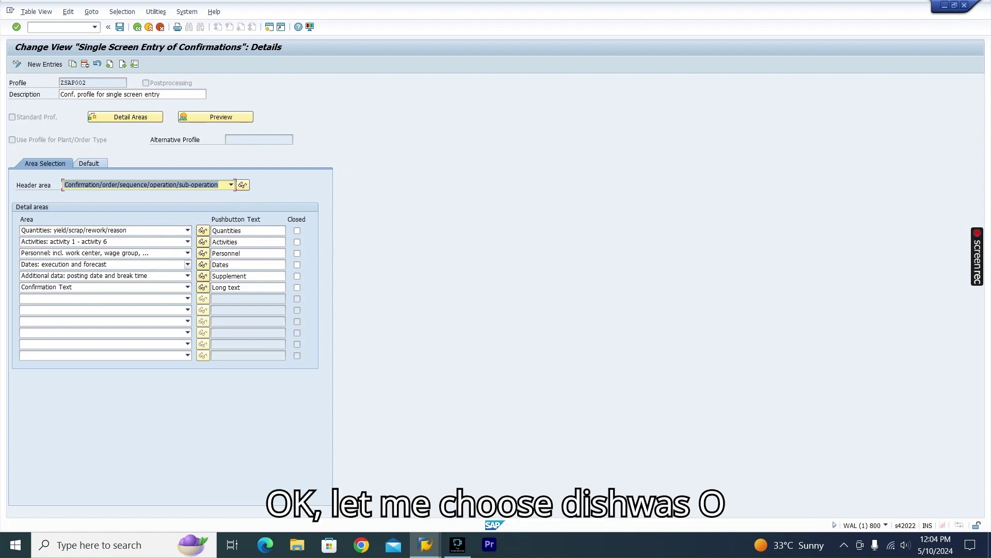
{"action": "left_click", "coordinate": [187, 253]}
- Set area row 1 to Quantities: yield/scrap/reason and row 2 to Activities: activity 1 - activity 6 (table control)
{"action": "left_click", "coordinate": [188, 253]}
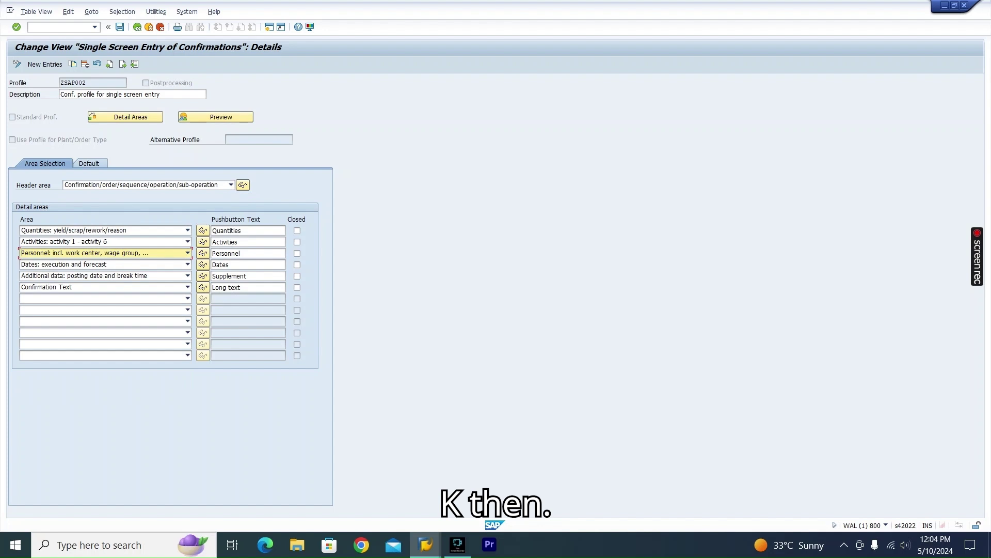
{"action": "left_click", "coordinate": [187, 230]}
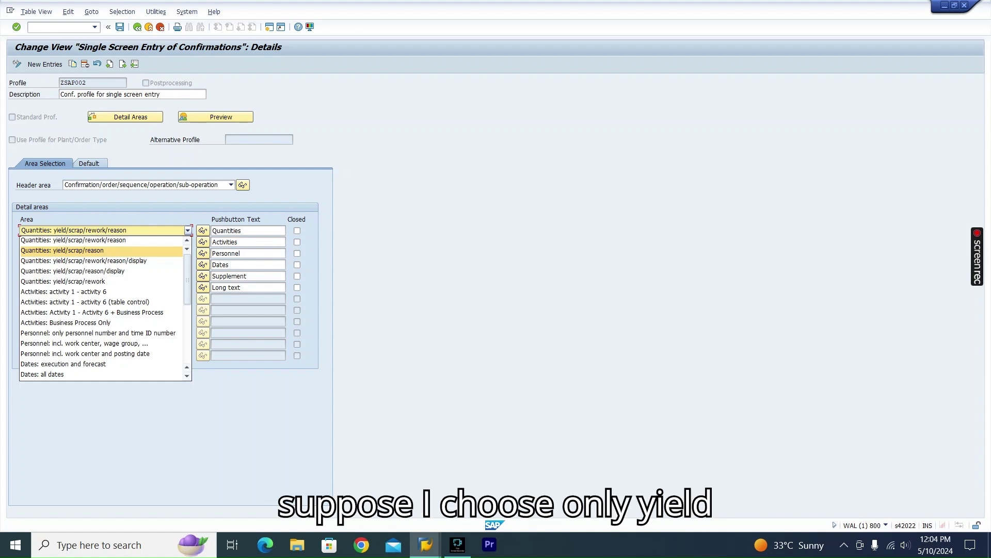
{"action": "key", "text": "Return"}
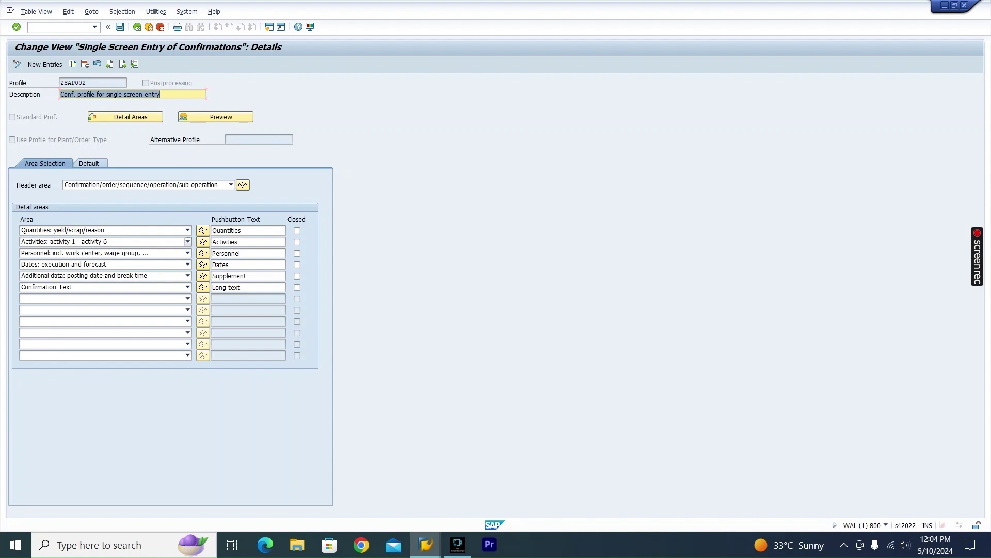
{"action": "left_click", "coordinate": [188, 242]}
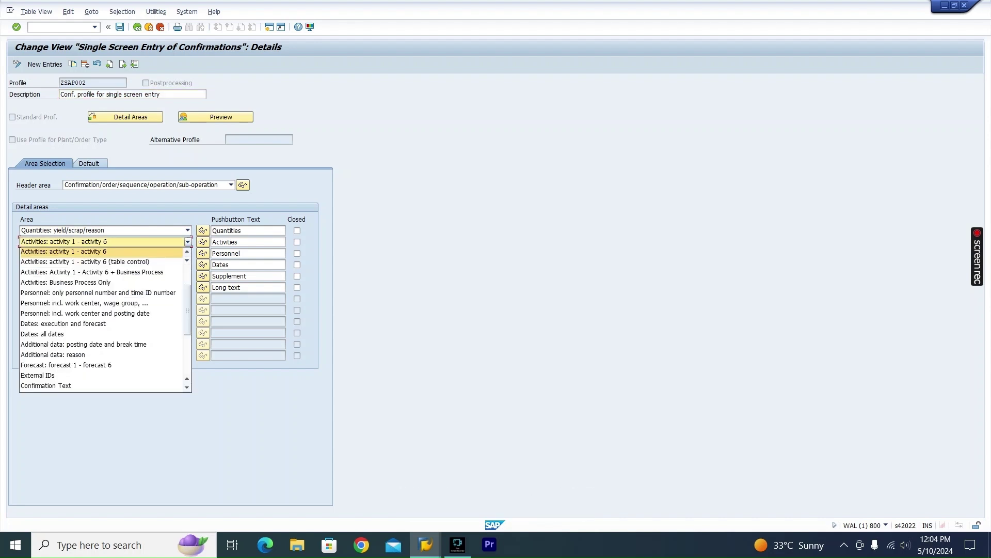
{"action": "key", "text": "Down"}
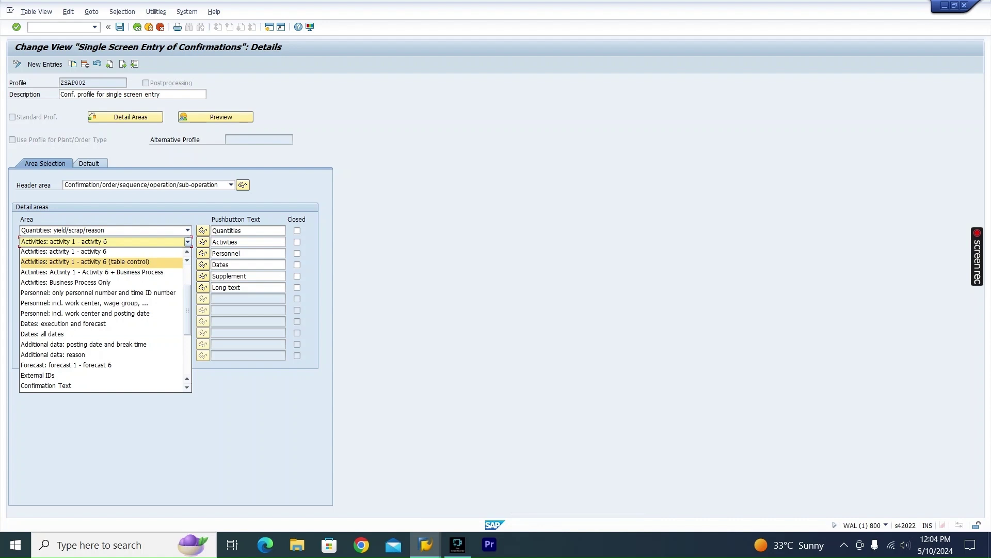
{"action": "key", "text": "Return"}
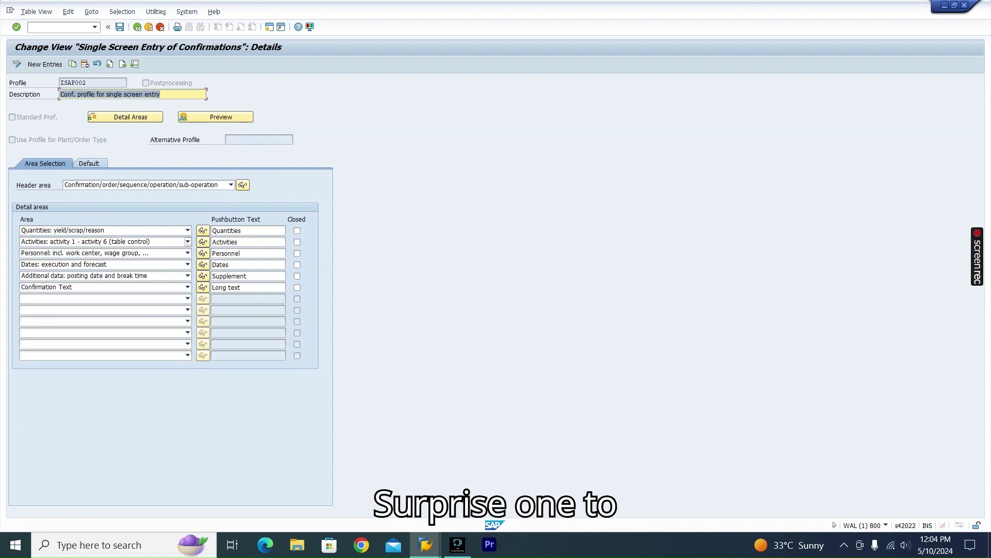
{"action": "left_click", "coordinate": [187, 241]}
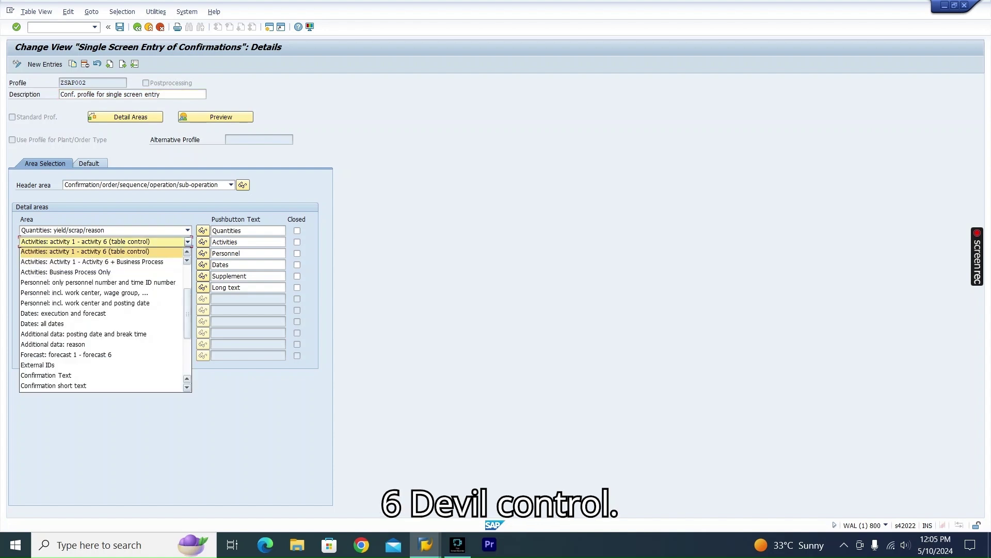
{"action": "key", "text": "Return"}
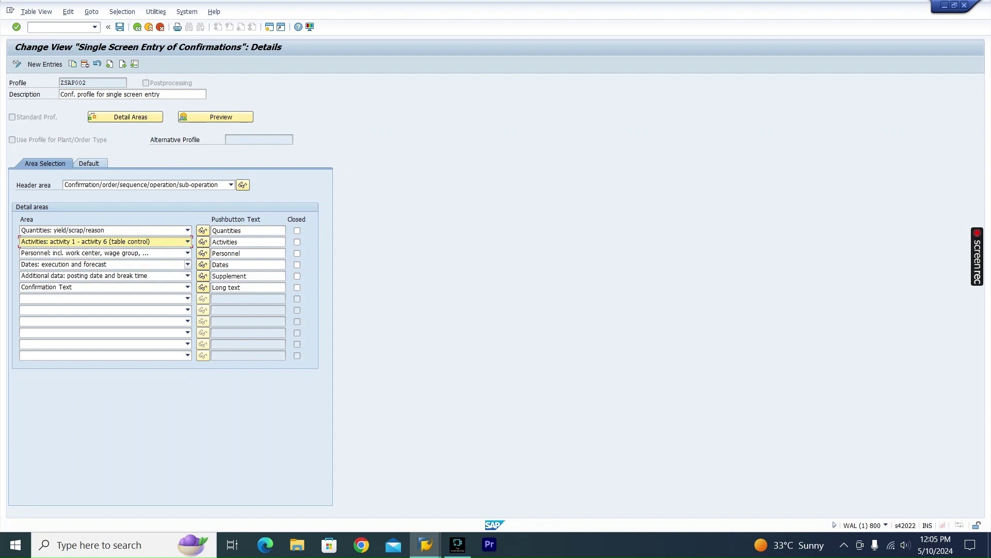
- Add a Serial Number Assignment area in the first empty row with button text 'Serial Number'
{"action": "left_click", "coordinate": [187, 298]}
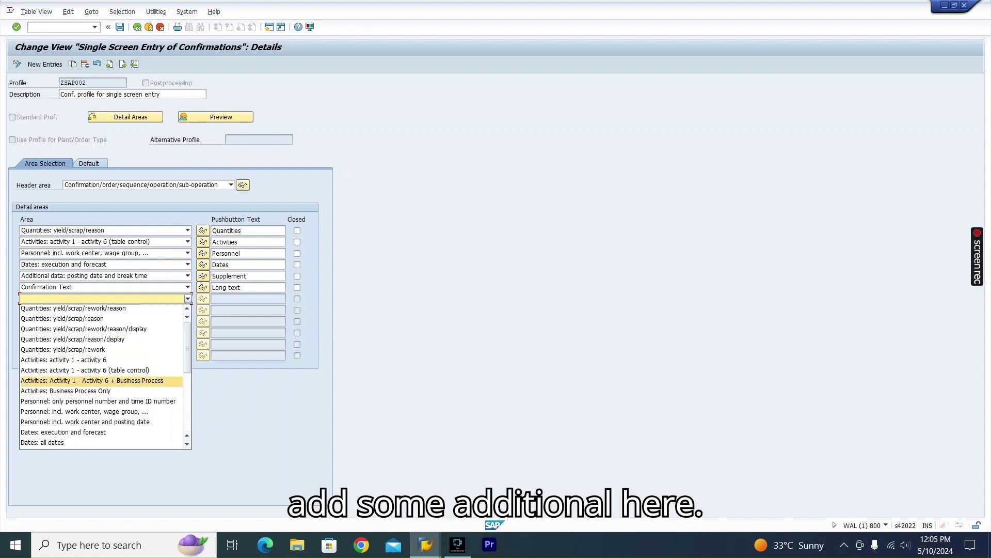
{"action": "scroll", "coordinate": [101, 376], "scroll_direction": "down", "scroll_amount": 3}
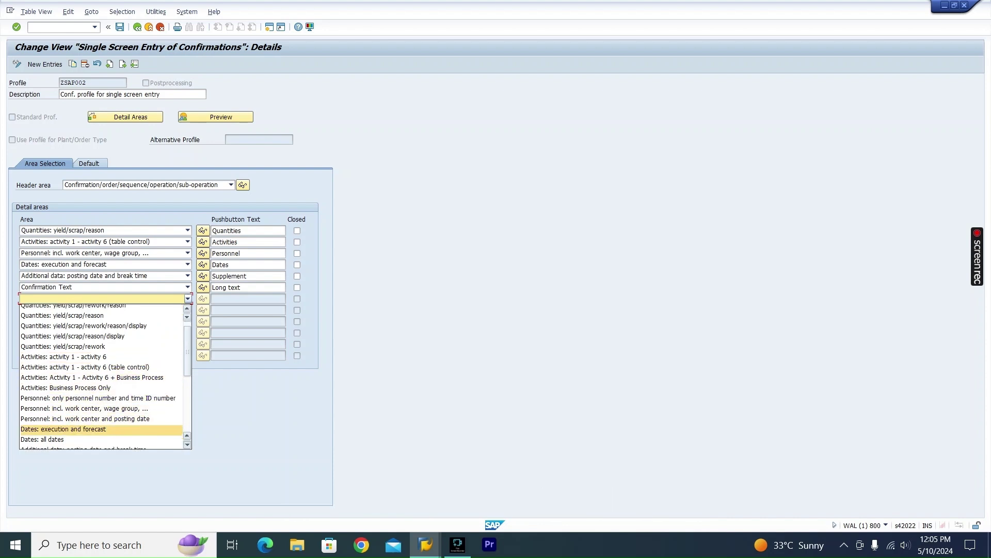
{"action": "scroll", "coordinate": [101, 376], "scroll_direction": "down", "scroll_amount": 1}
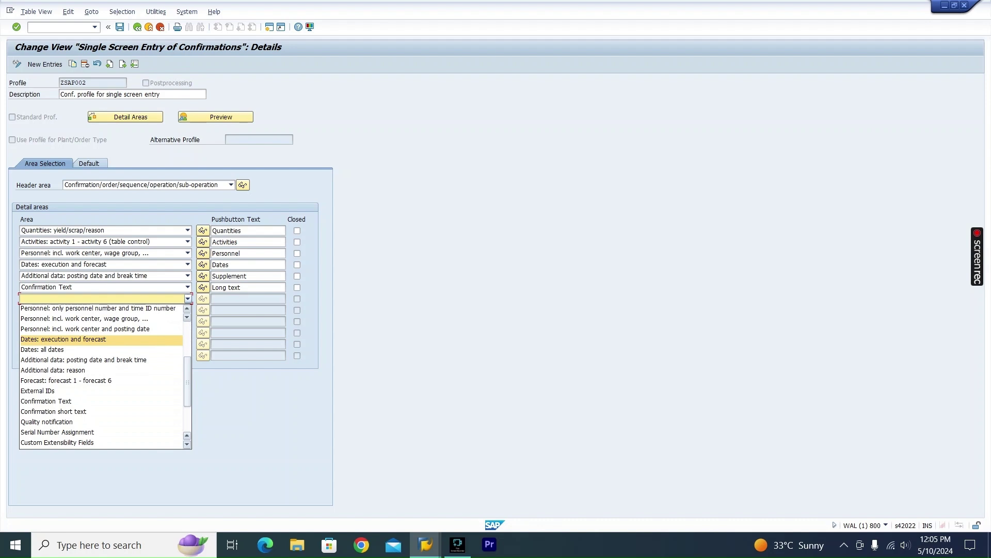
{"action": "scroll", "coordinate": [100, 376], "scroll_direction": "down", "scroll_amount": 1}
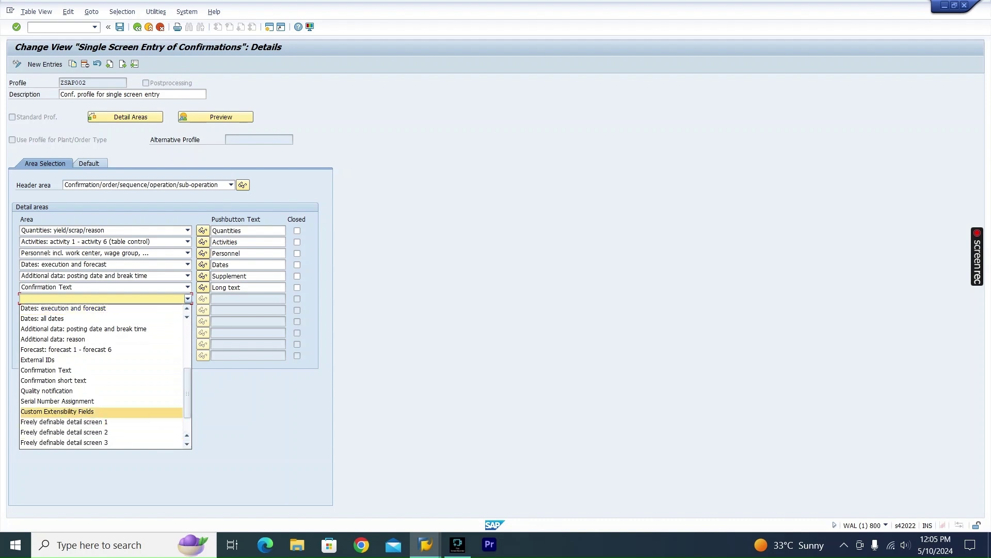
{"action": "key", "text": "Up"}
{"action": "key", "text": "Up"}
{"action": "key", "text": "Down"}
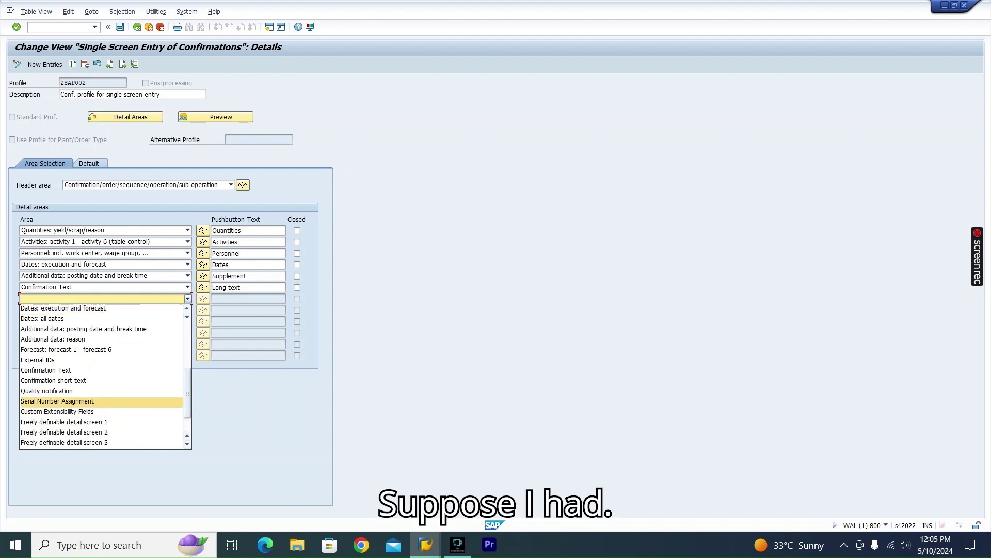
{"action": "key", "text": "Return"}
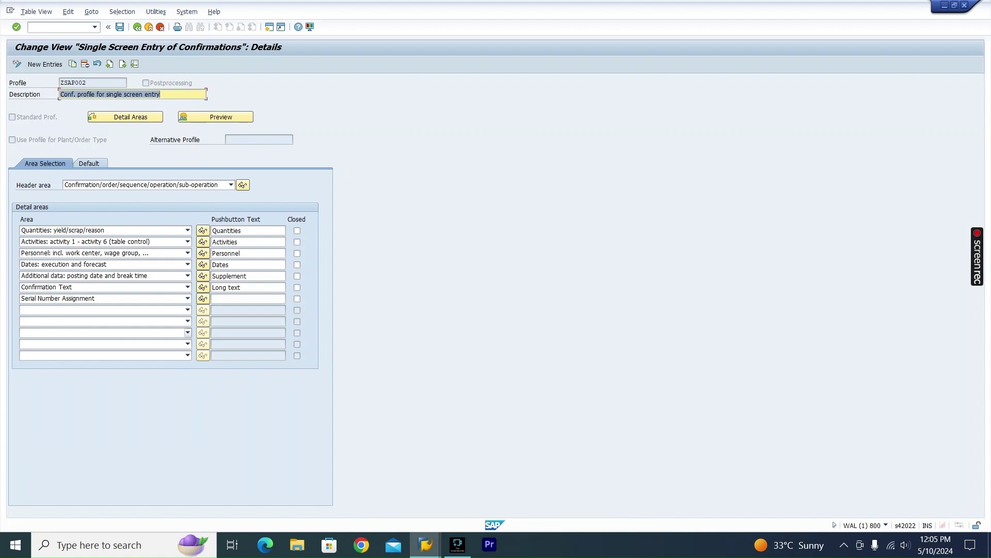
{"action": "left_click", "coordinate": [248, 299]}
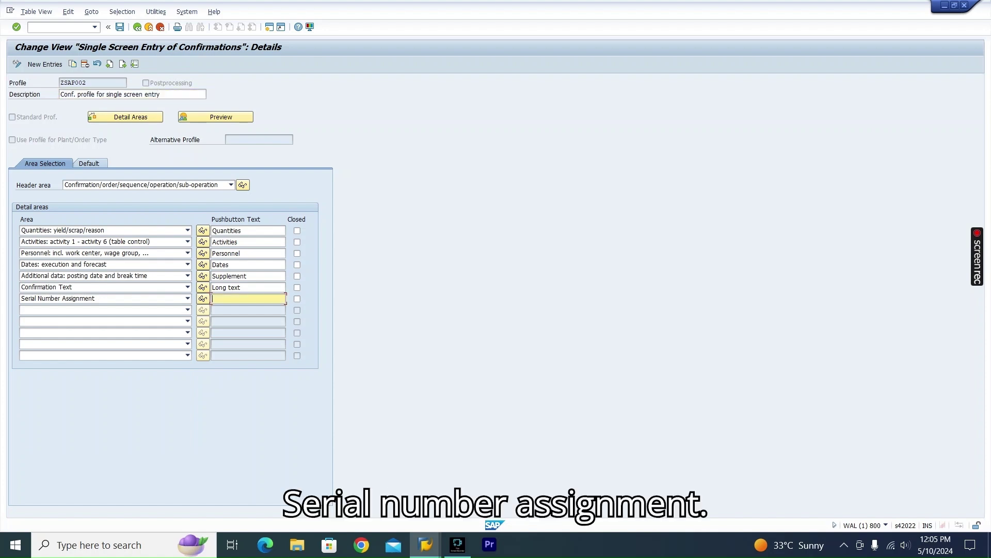
{"action": "type", "text": "Serial "}
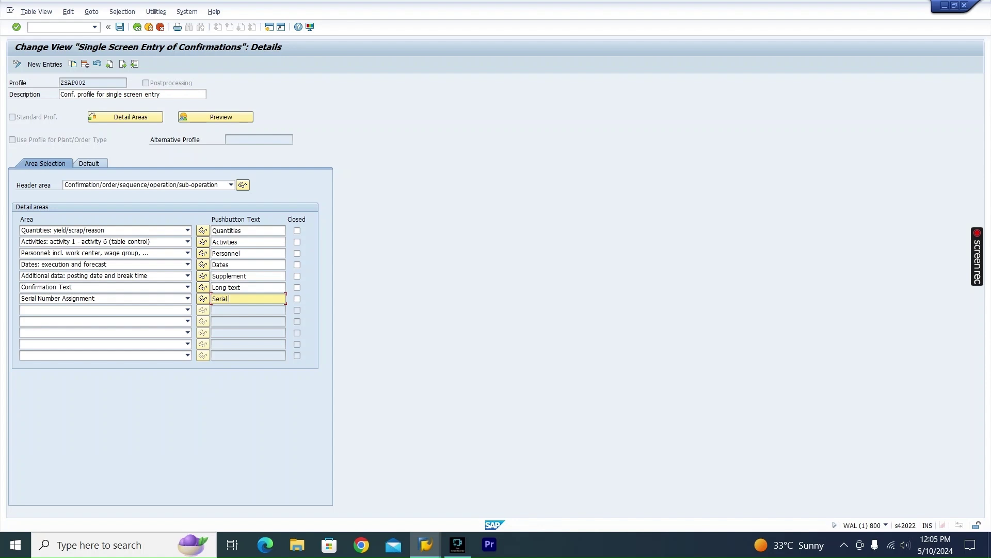
{"action": "type", "text": "Number"}
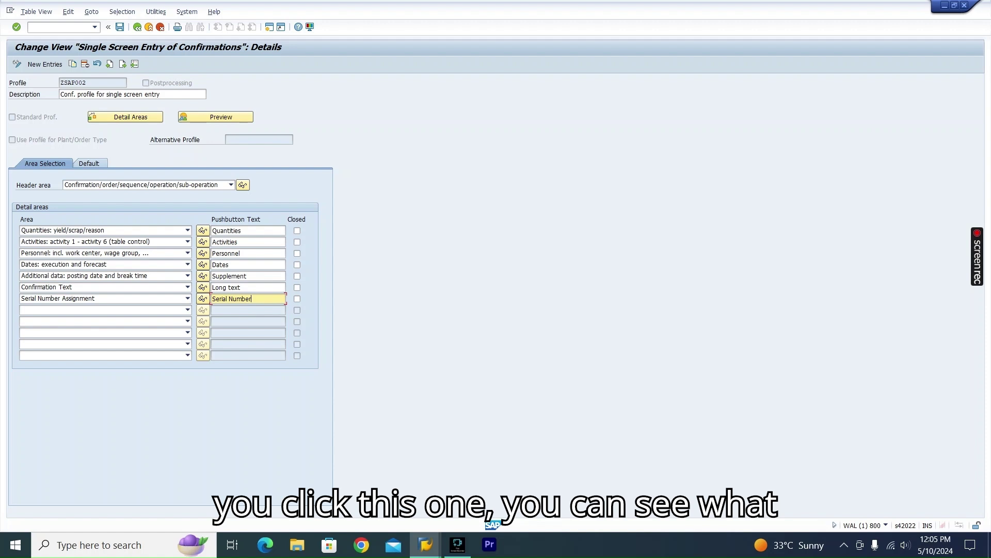
{"action": "left_click", "coordinate": [203, 299]}
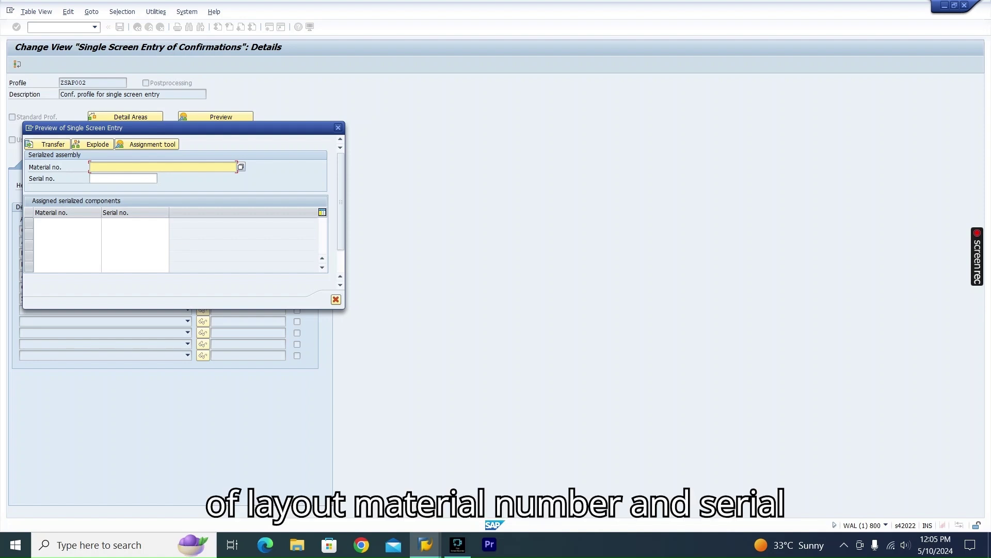
{"action": "left_click", "coordinate": [123, 178]}
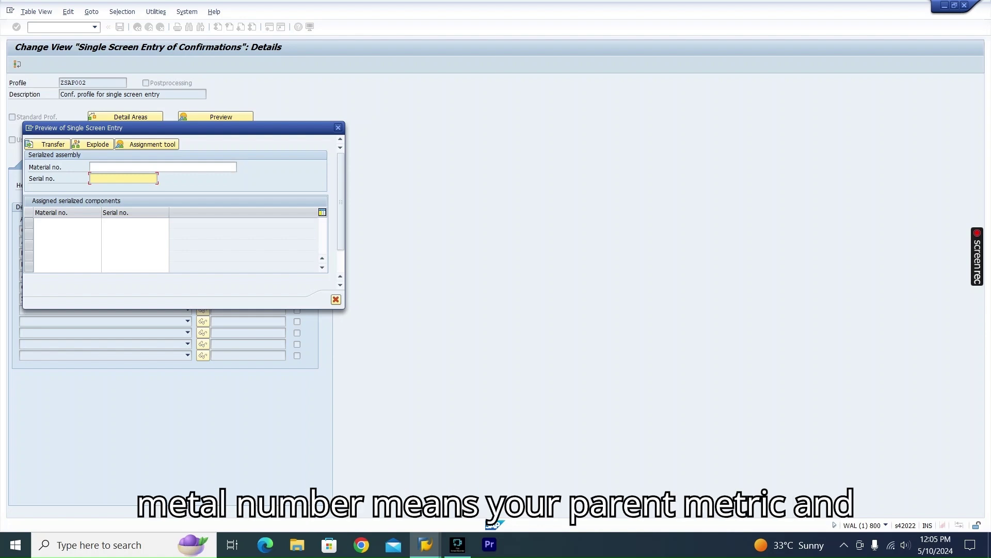
{"action": "left_click", "coordinate": [67, 223]}
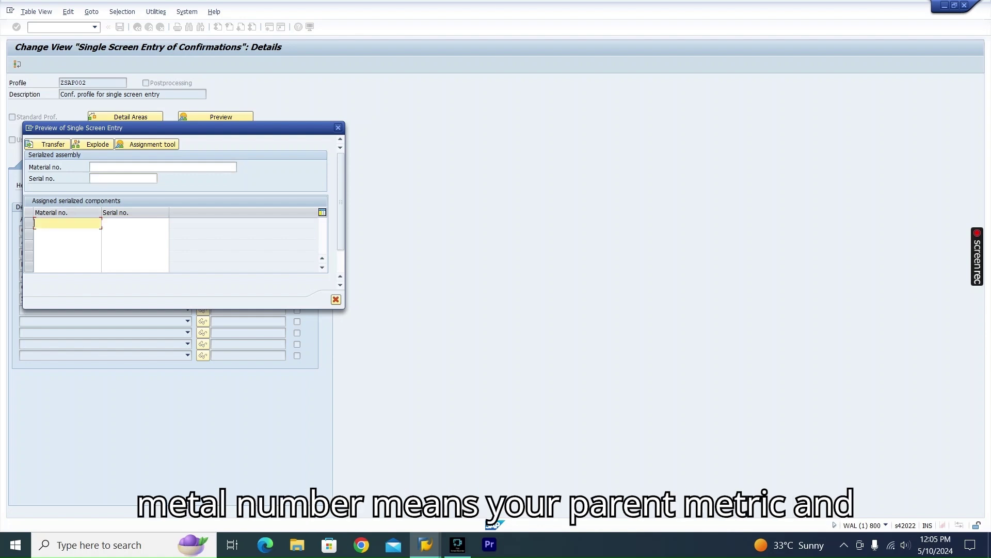
{"action": "left_click", "coordinate": [67, 244]}
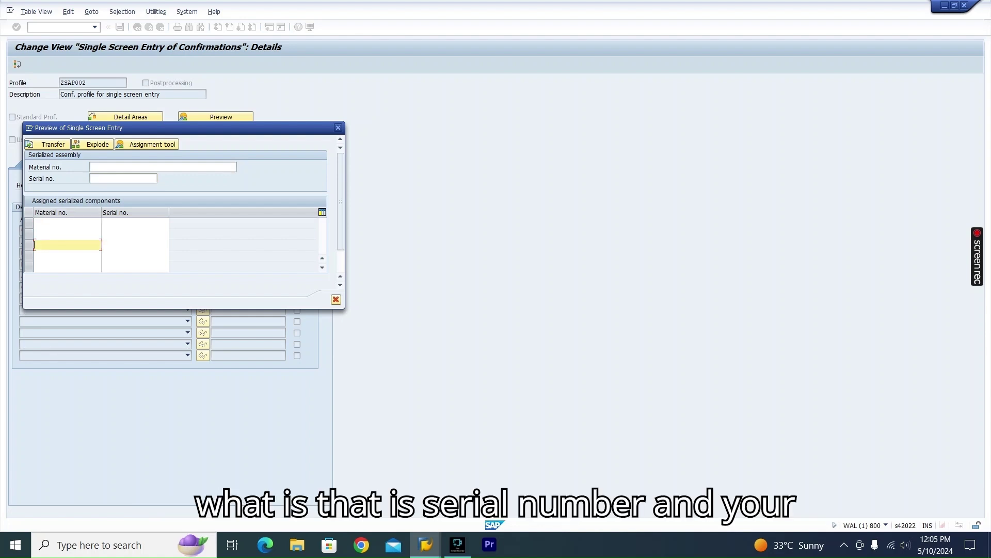
{"action": "left_click", "coordinate": [134, 223]}
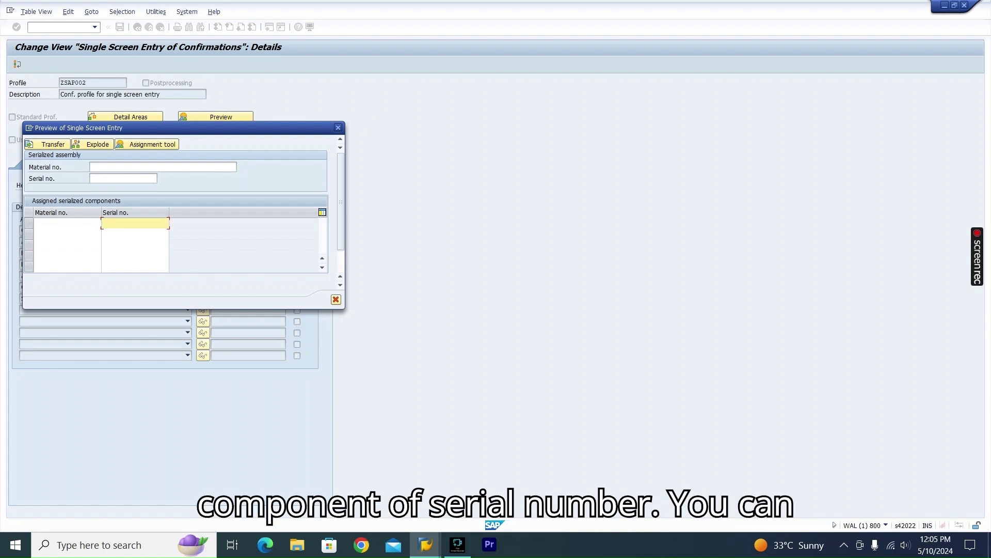
{"action": "left_click", "coordinate": [135, 245]}
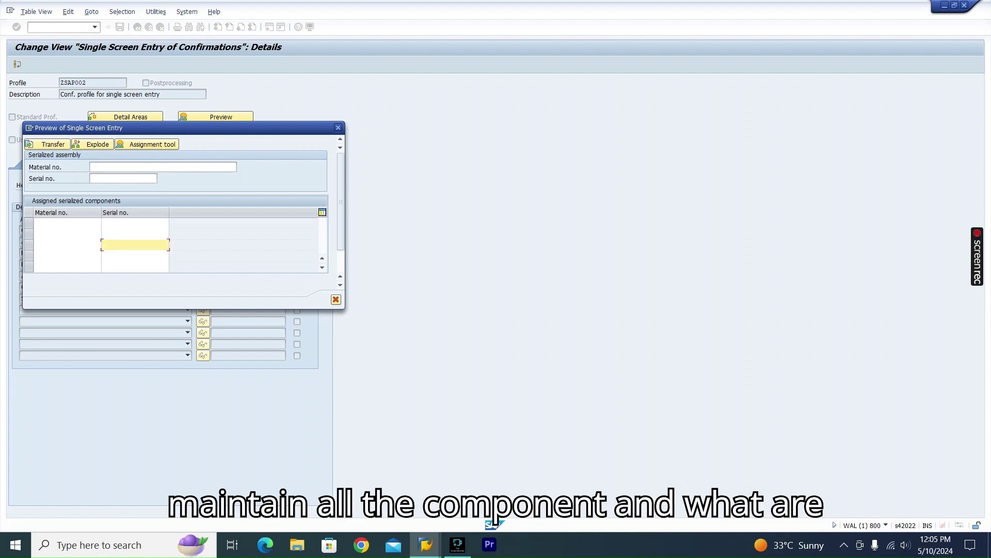
{"action": "left_click", "coordinate": [338, 128]}
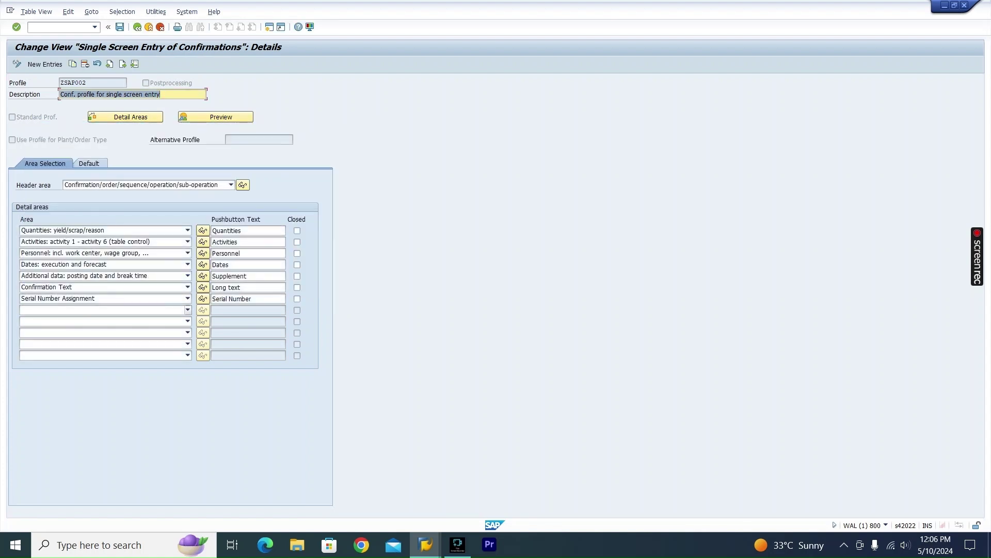
- Add a Quality notification area labelled 'Quality Notification' in the next empty row and preview the layout
{"action": "left_click", "coordinate": [187, 310]}
{"action": "key", "text": "Down"}
{"action": "key", "text": "Down"}
{"action": "key", "text": "Down"}
{"action": "key", "text": "Down"}
{"action": "key", "text": "Down"}
{"action": "key", "text": "Down"}
{"action": "key", "text": "Down"}
{"action": "key", "text": "Down"}
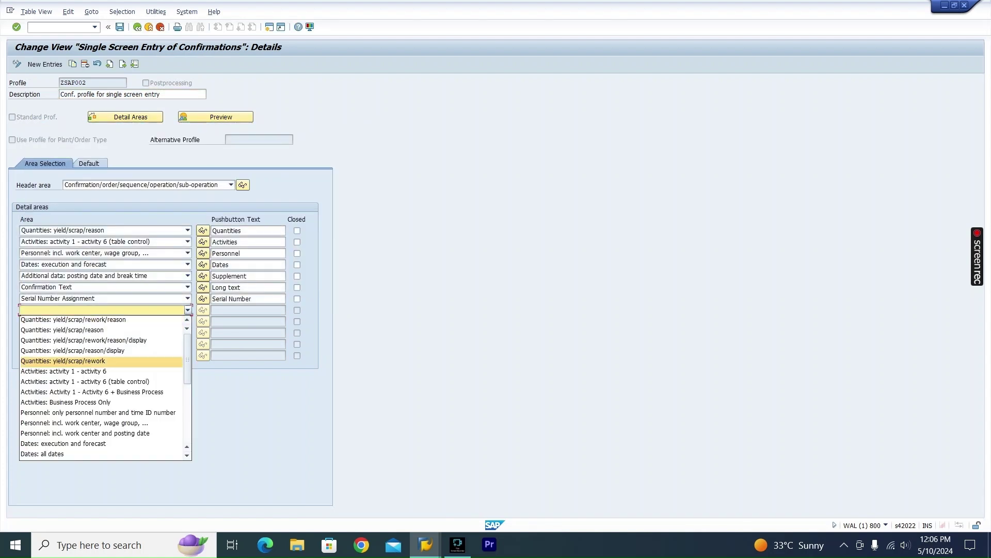
{"action": "scroll", "coordinate": [104, 387], "scroll_direction": "down", "scroll_amount": 4}
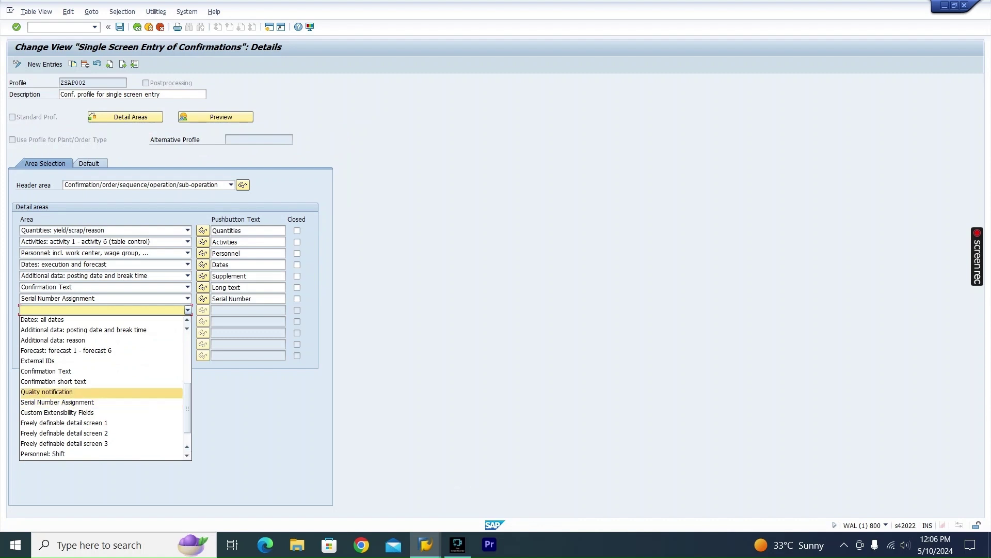
{"action": "left_click", "coordinate": [47, 392]}
{"action": "left_click", "coordinate": [248, 310]}
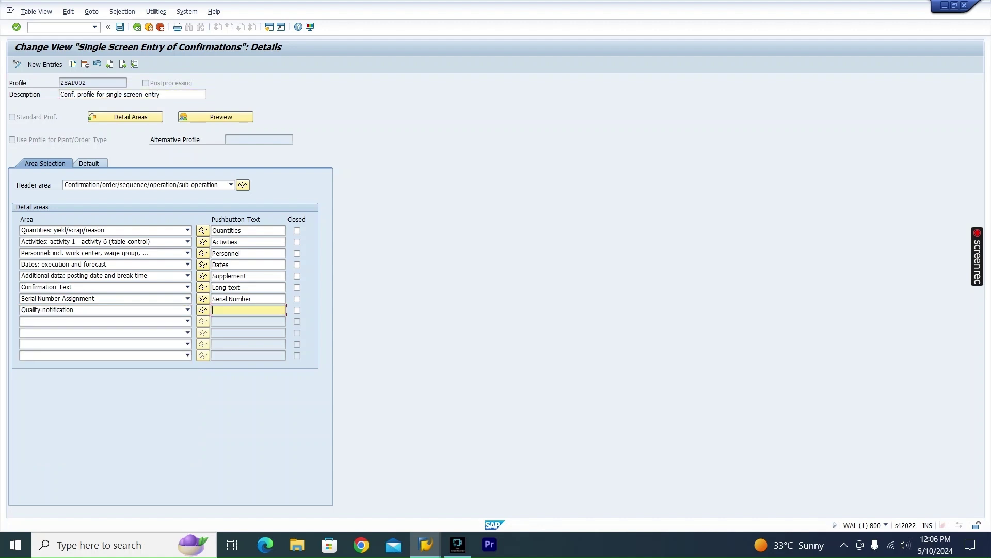
{"action": "type", "text": "Qu"}
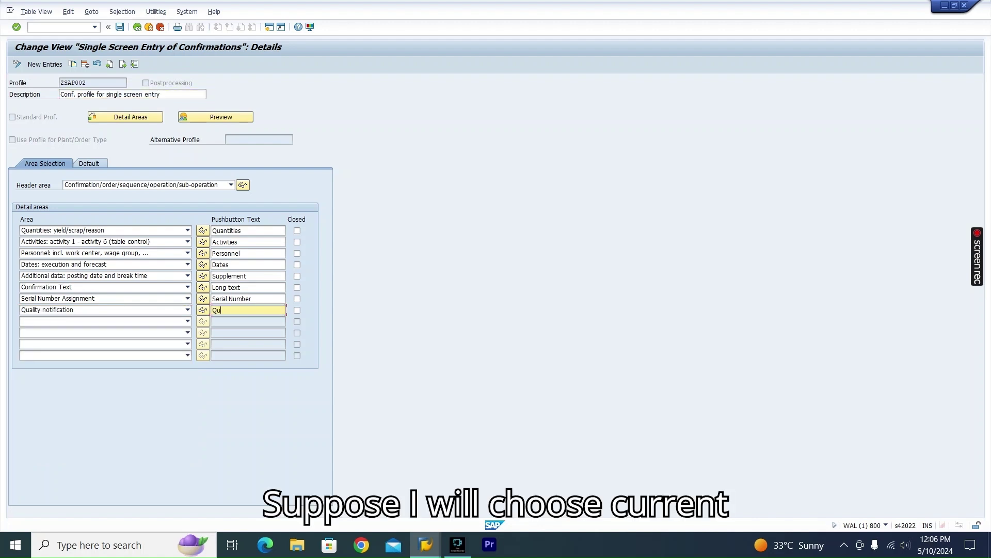
{"action": "type", "text": "ality "}
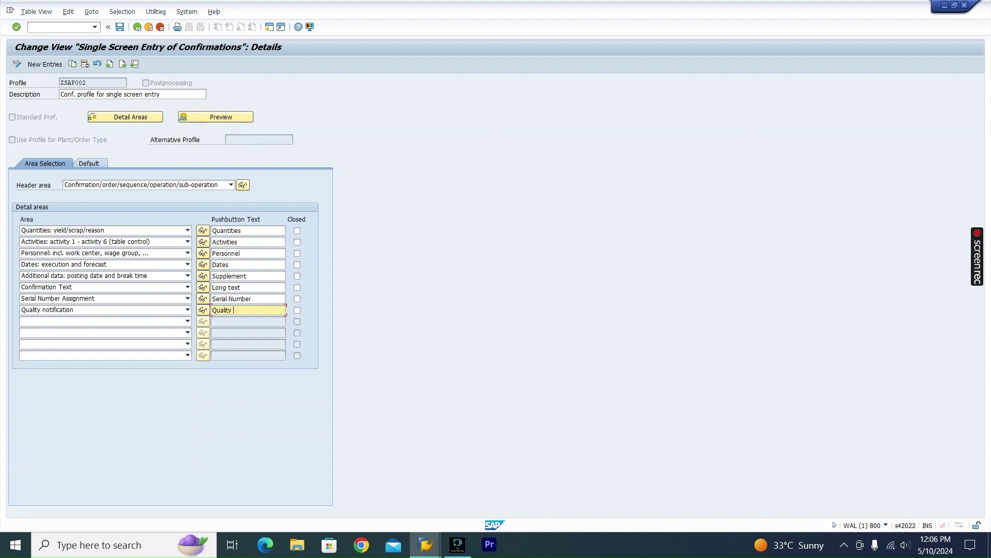
{"action": "type", "text": "Notification"}
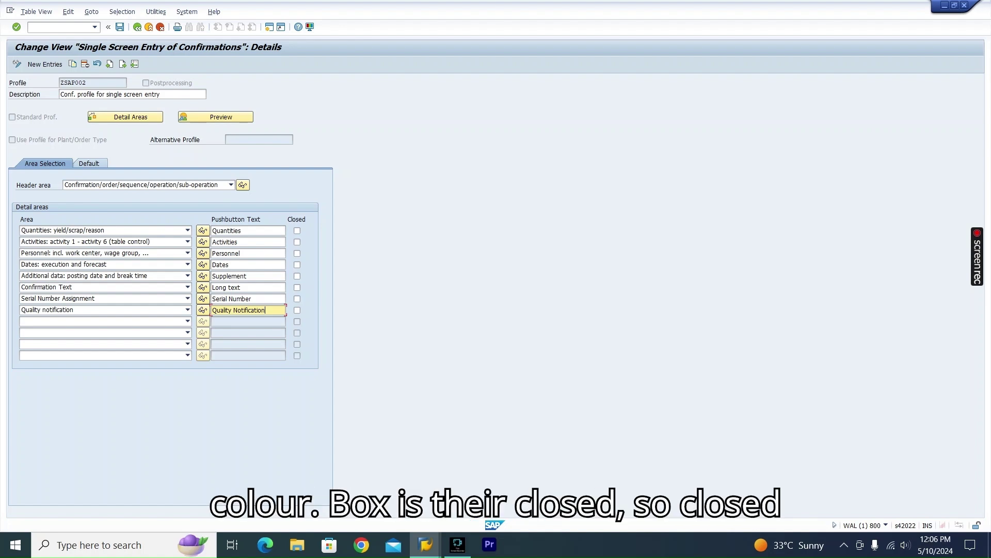
{"action": "left_click", "coordinate": [203, 298]}
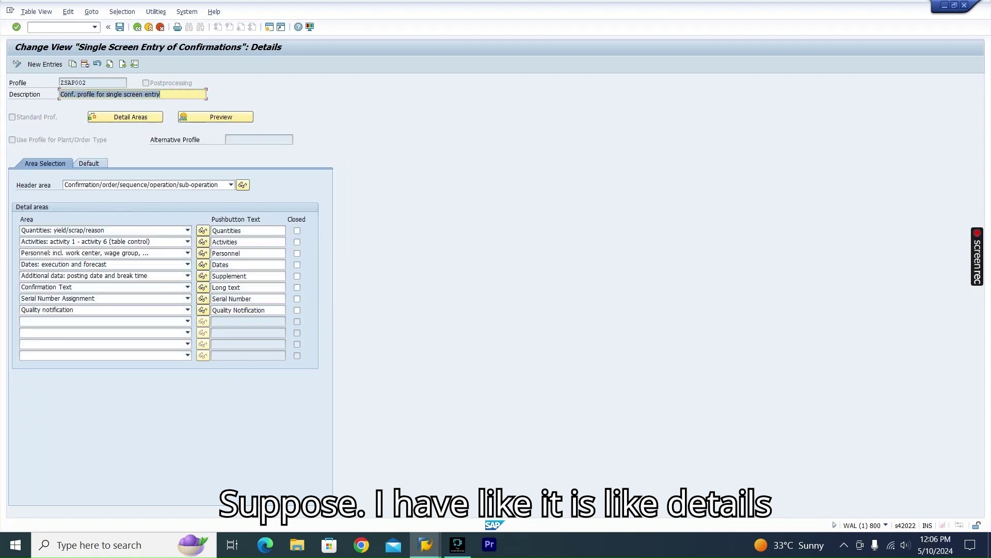
- Mark the Serial Number and Quantities areas Closed, save ZSAP002, and go back to the IMG
{"action": "left_click", "coordinate": [297, 299]}
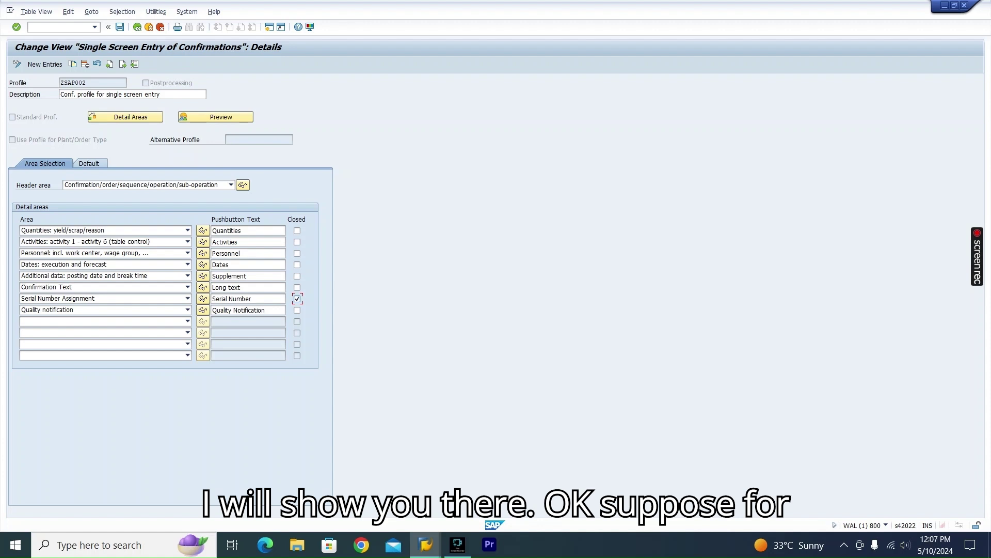
{"action": "left_click", "coordinate": [297, 230]}
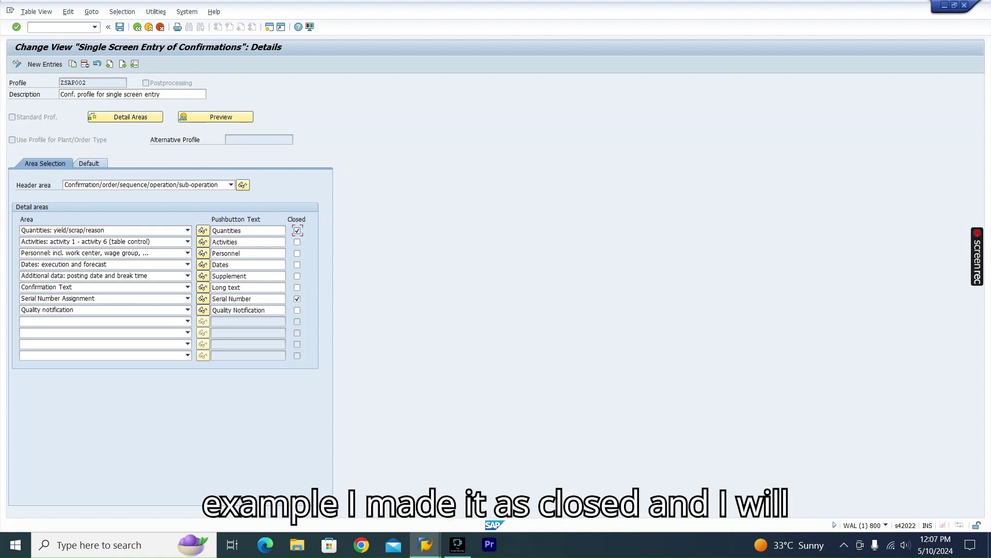
{"action": "left_click", "coordinate": [120, 27]}
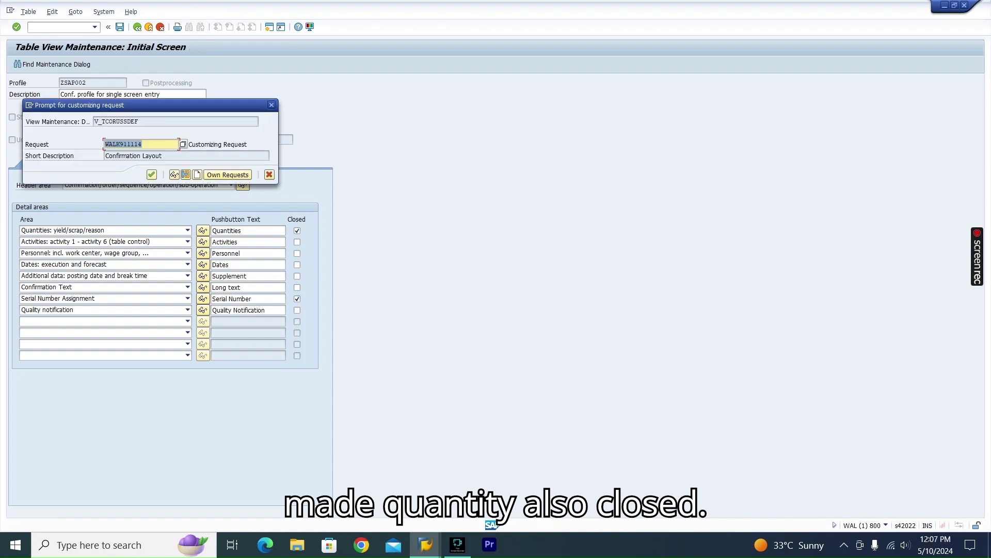
{"action": "left_click", "coordinate": [152, 174]}
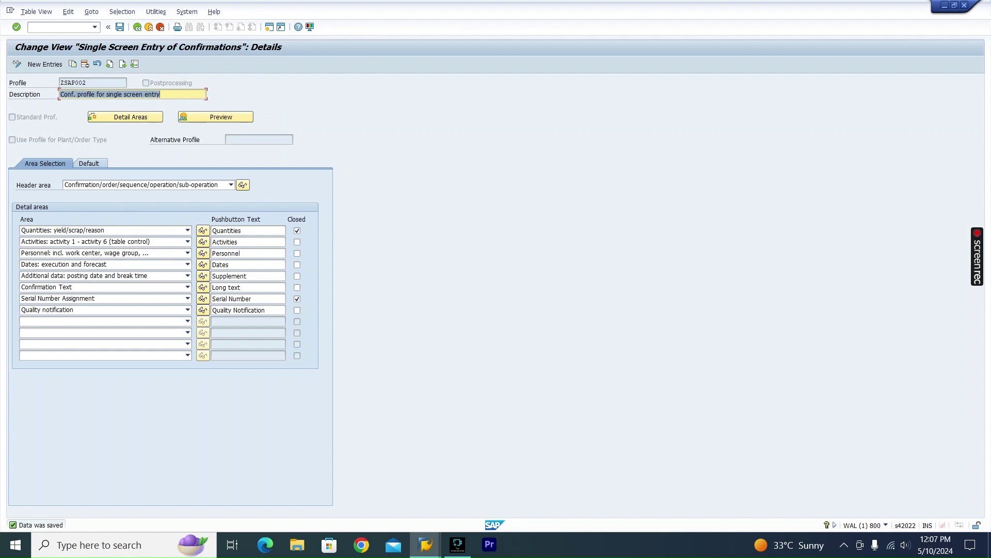
{"action": "key", "text": "F3"}
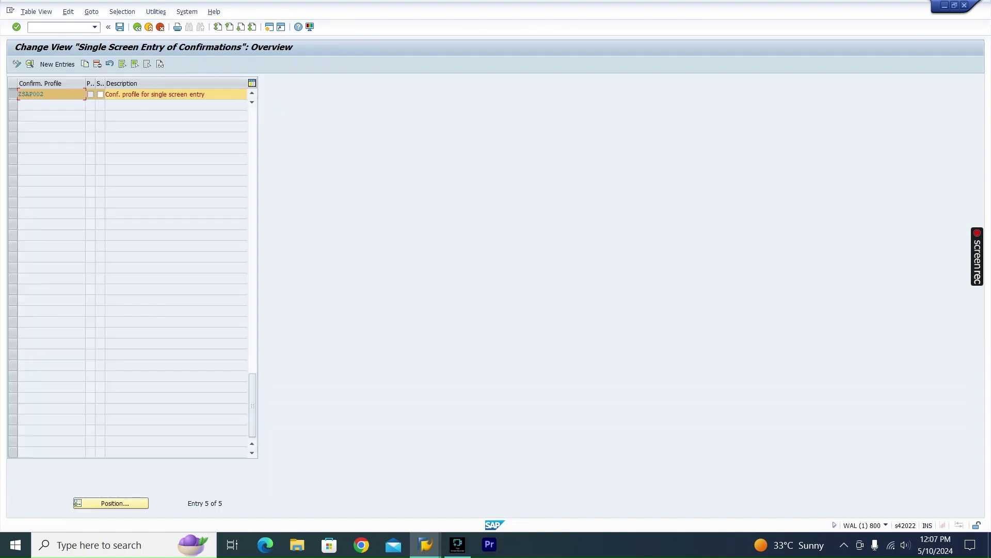
{"action": "key", "text": "F3"}
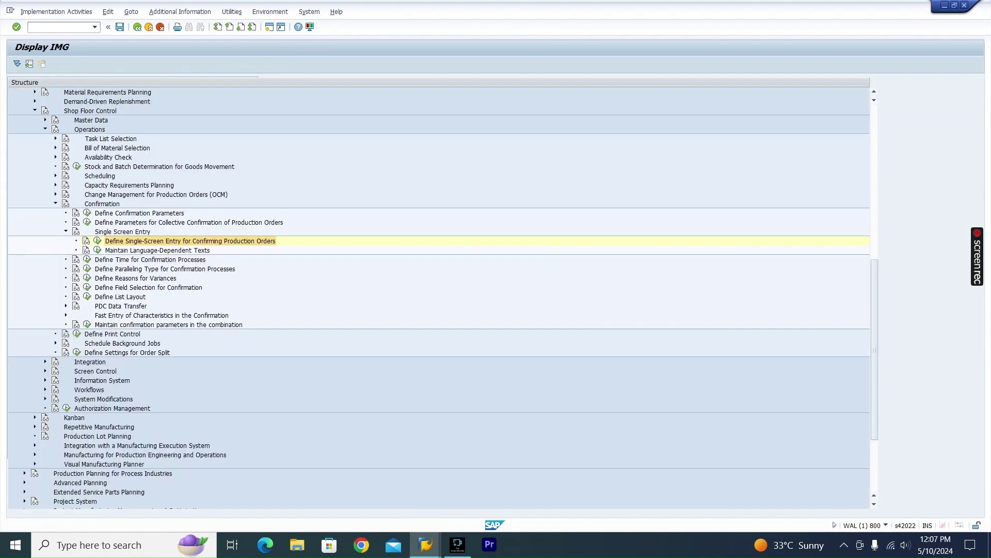
- Move the standard flag from SAP001 to ZSAP002 and save it under the customizing request
{"action": "key", "text": "F8"}
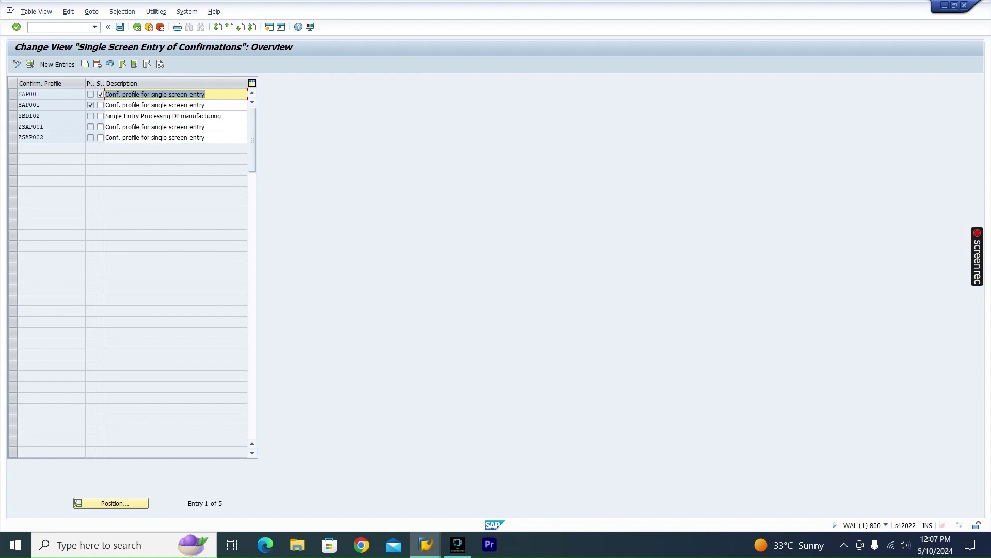
{"action": "left_click", "coordinate": [100, 94]}
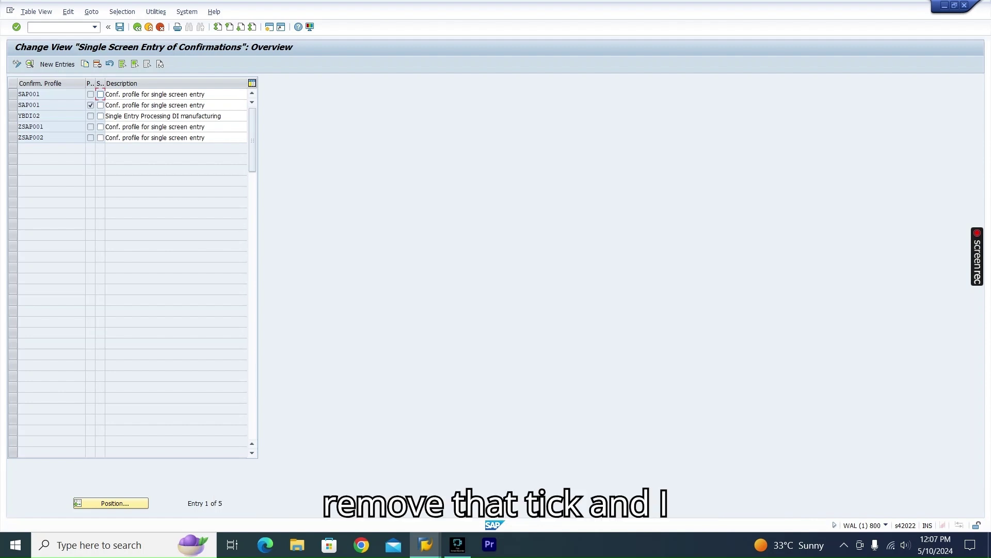
{"action": "left_click", "coordinate": [100, 137]}
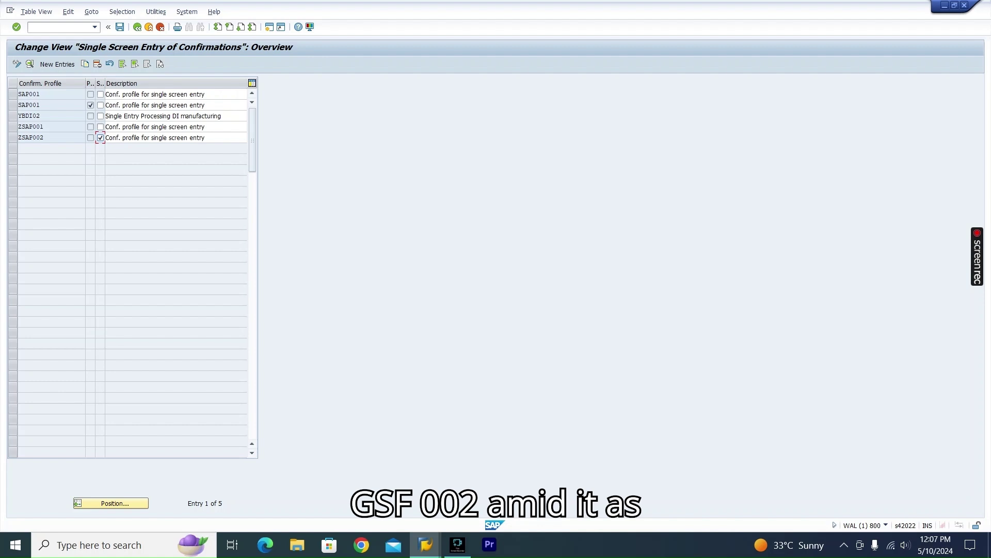
{"action": "key", "text": "ctrl+s"}
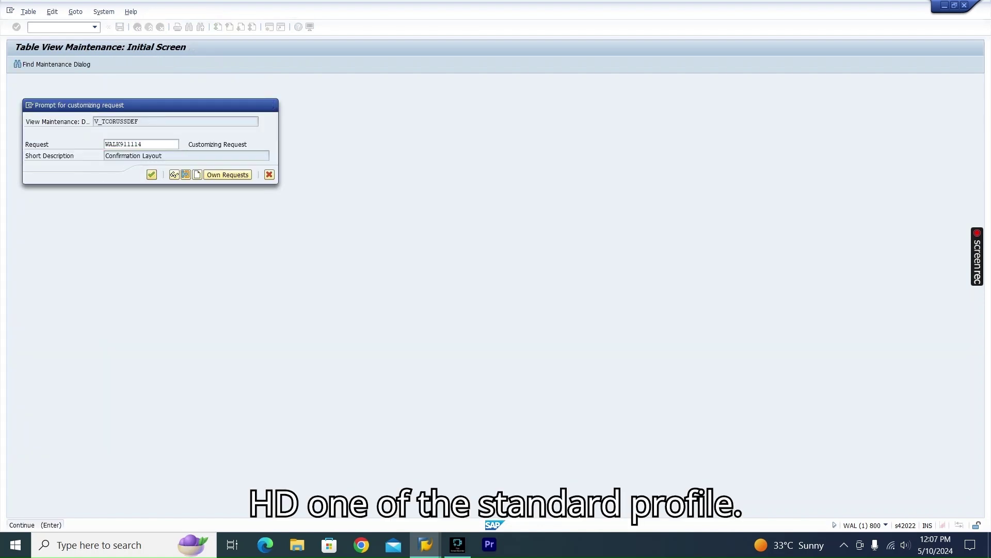
{"action": "key", "text": "Return"}
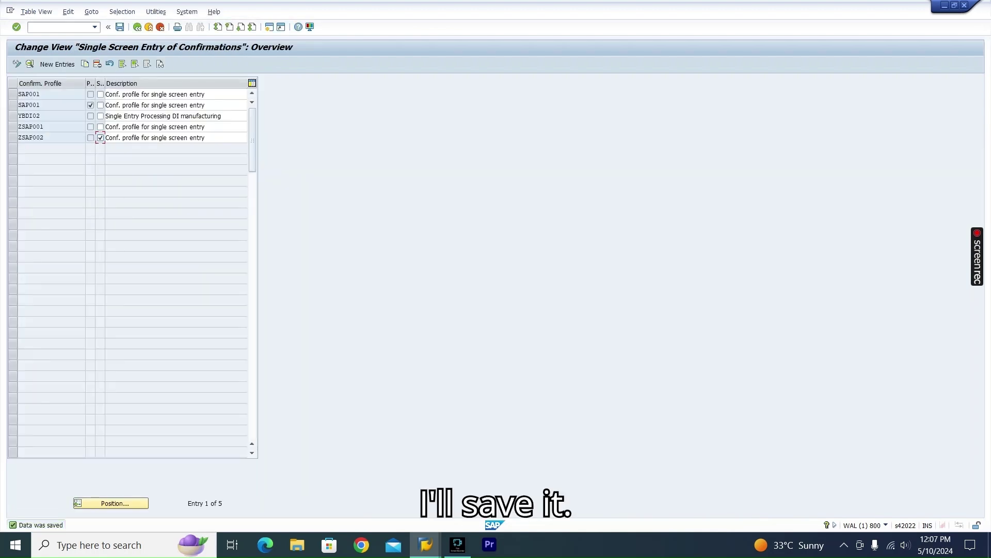
- Start CO11N in a new session via /oco11n and display the ZSAP002 profile details
{"action": "type", "text": "/"}
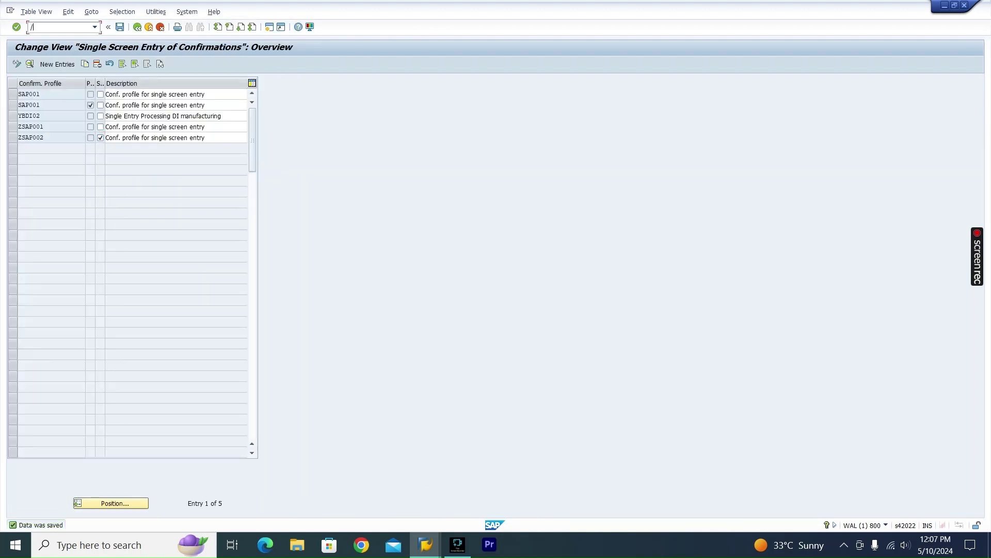
{"action": "type", "text": "oco11n"}
{"action": "key", "text": "Return"}
{"action": "left_click", "coordinate": [12, 137]}
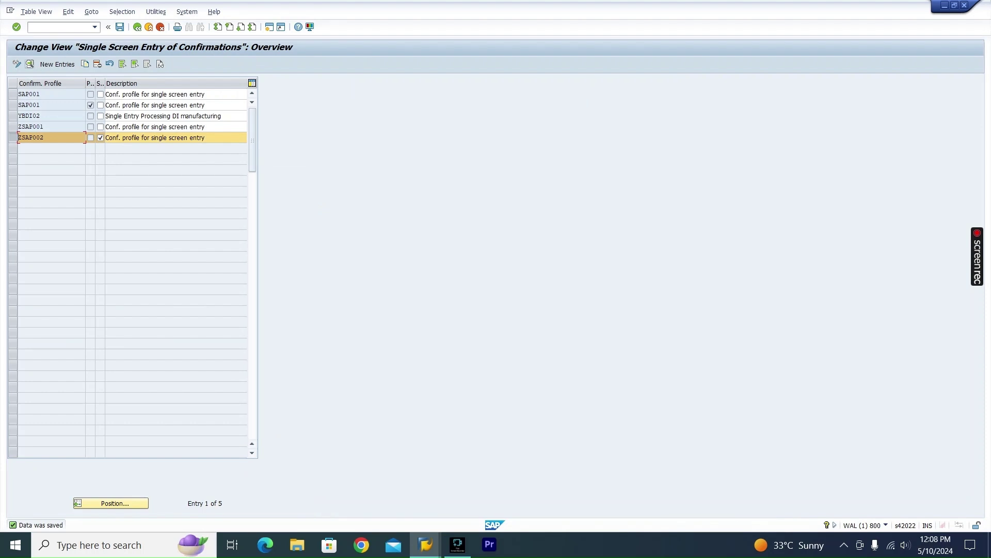
{"action": "left_click", "coordinate": [30, 64]}
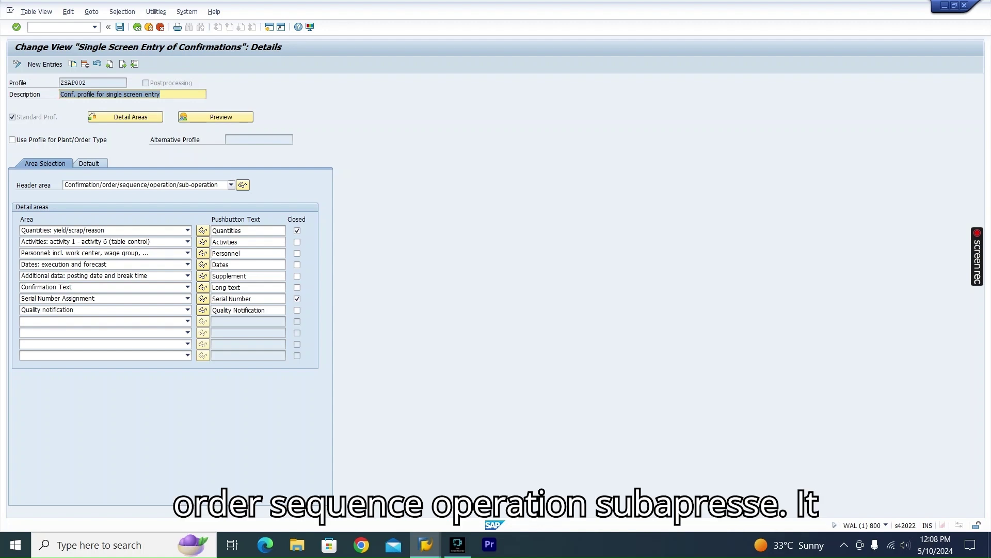
- Alternate between the time-ticket session and the ZSAP002 profile details to compare them
{"action": "key", "text": "alt+Tab"}
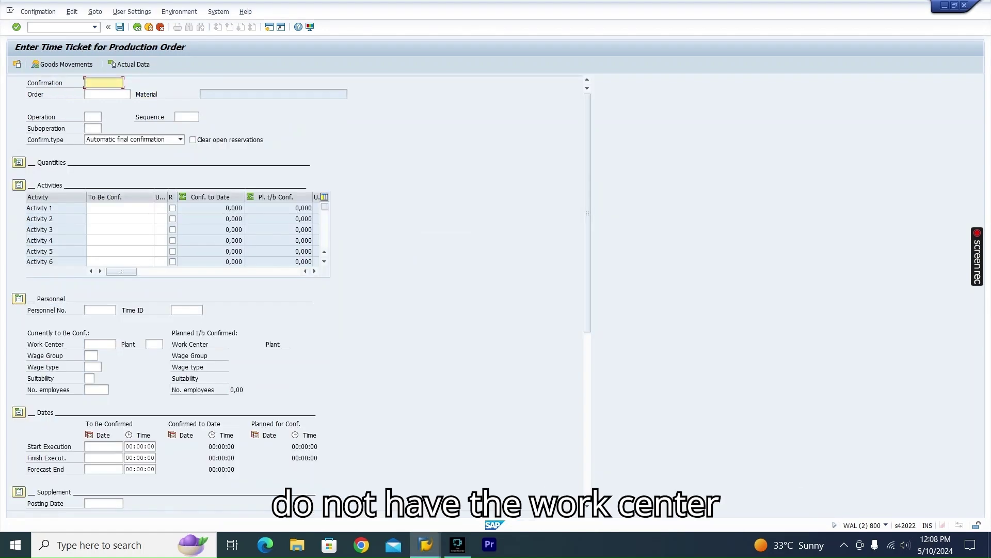
{"action": "key", "text": "alt+Tab"}
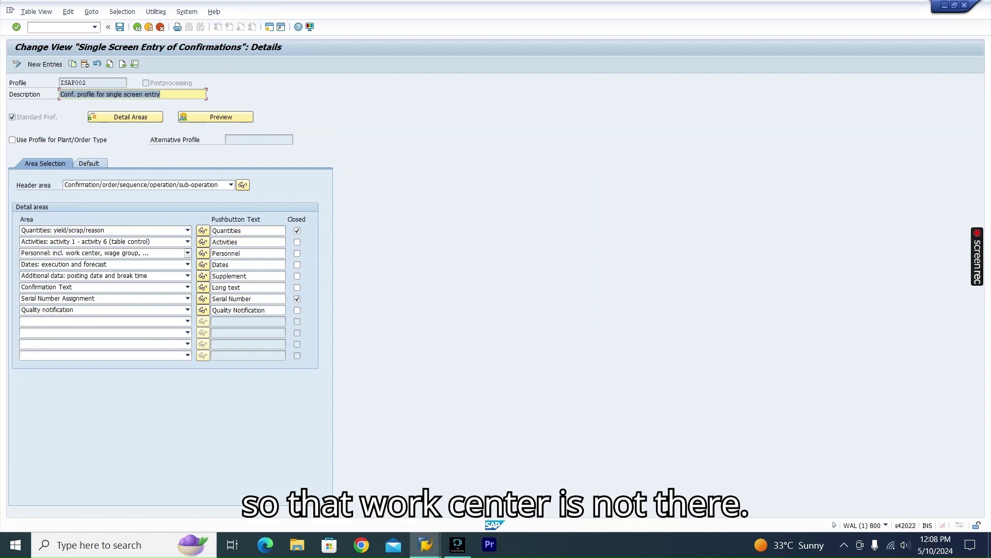
{"action": "key", "text": "alt+Tab"}
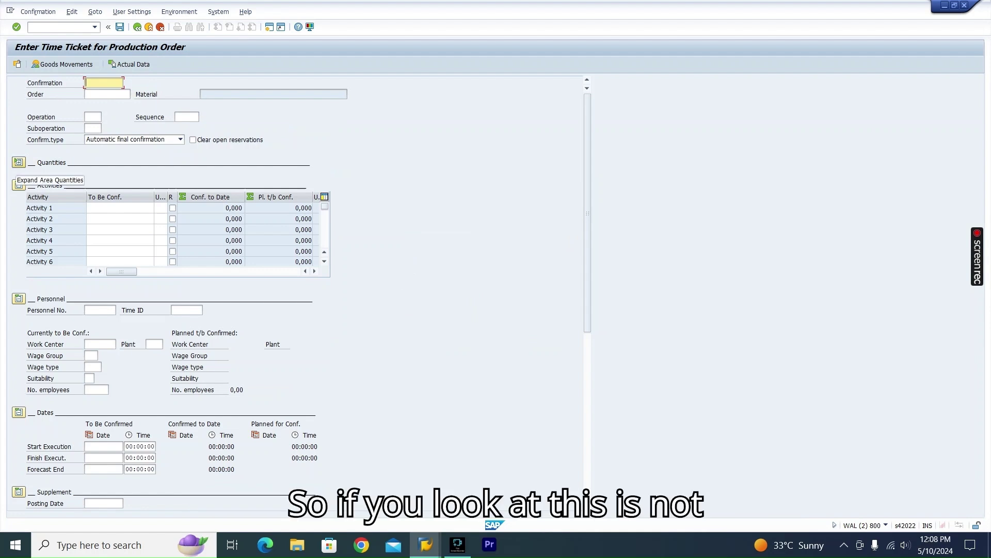
{"action": "left_click", "coordinate": [19, 161]}
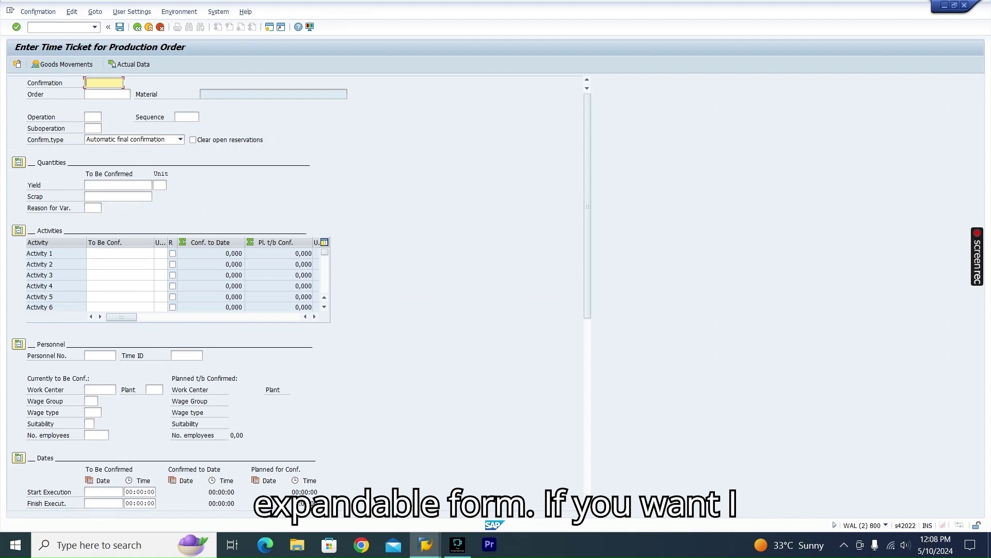
{"action": "key", "text": "alt+Tab"}
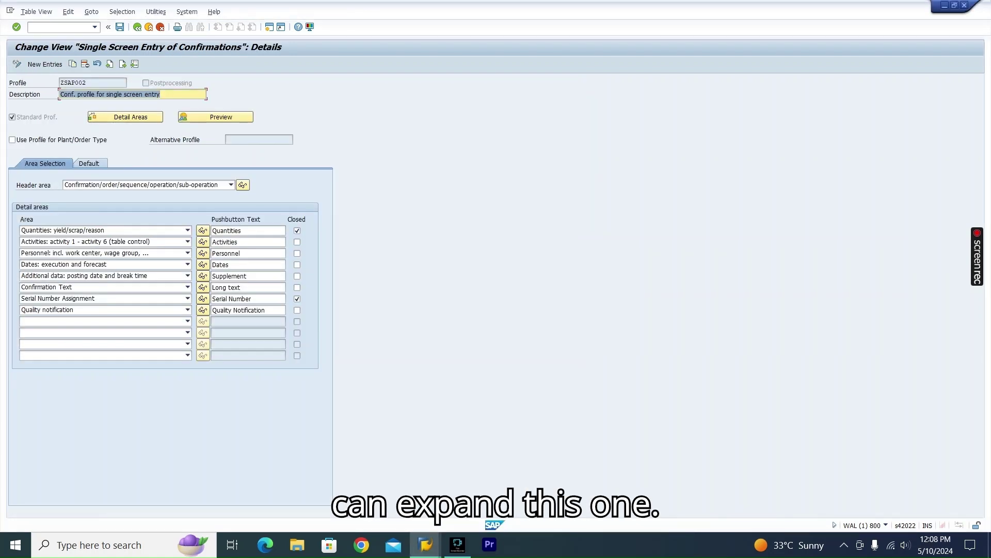
{"action": "key", "text": "alt+Tab"}
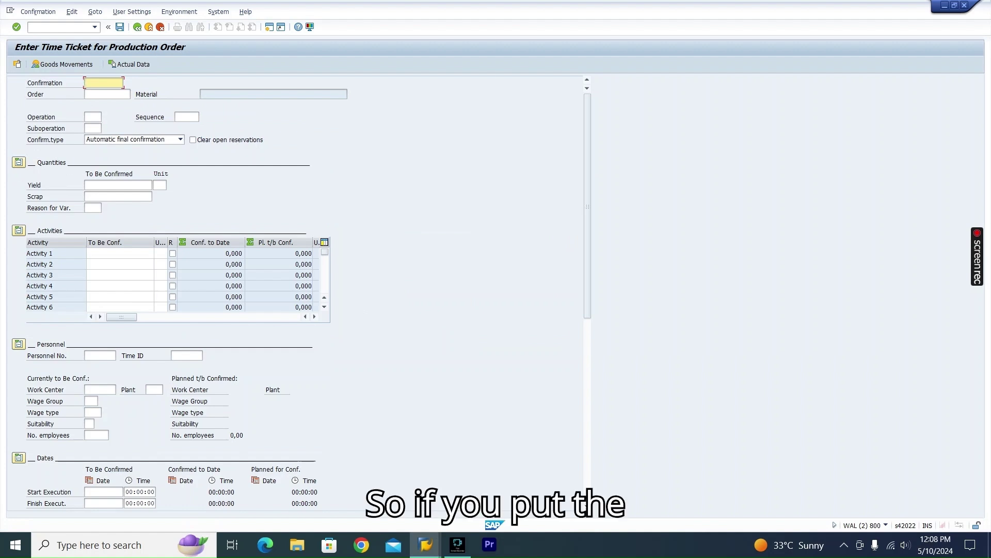
- Collapse and re-expand the Quantities section, check yield and scrap fields, then view ZSAP002 details
{"action": "left_click", "coordinate": [18, 162]}
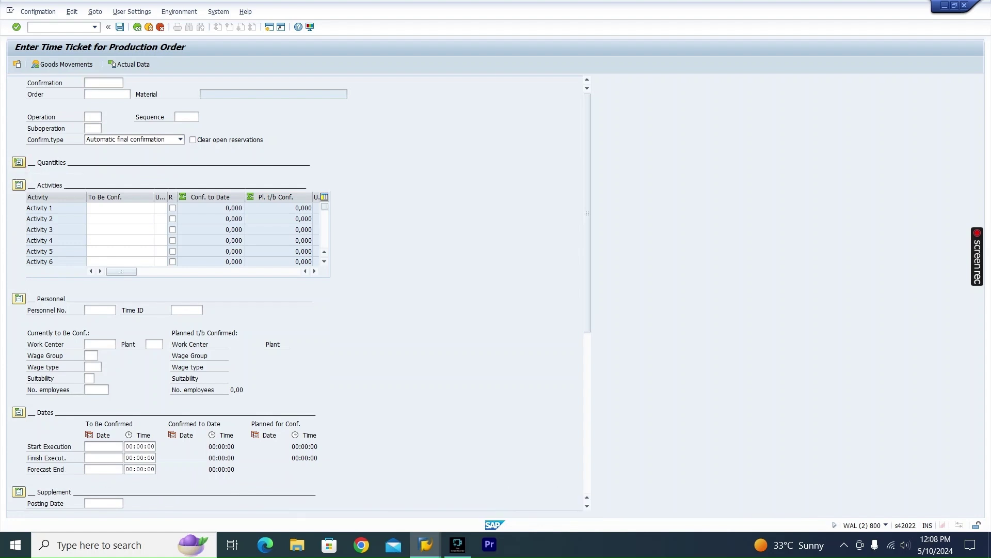
{"action": "left_click", "coordinate": [19, 161]}
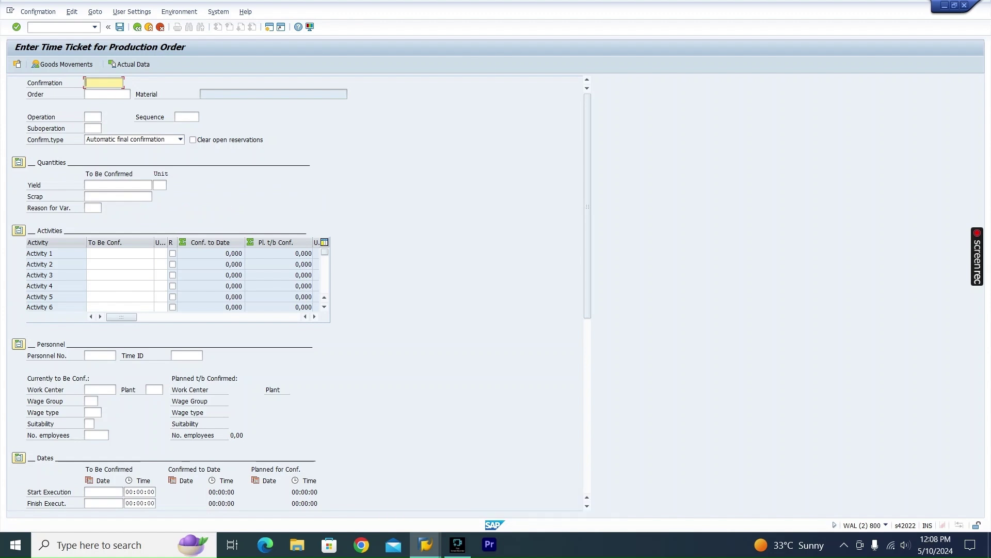
{"action": "left_click", "coordinate": [118, 185]}
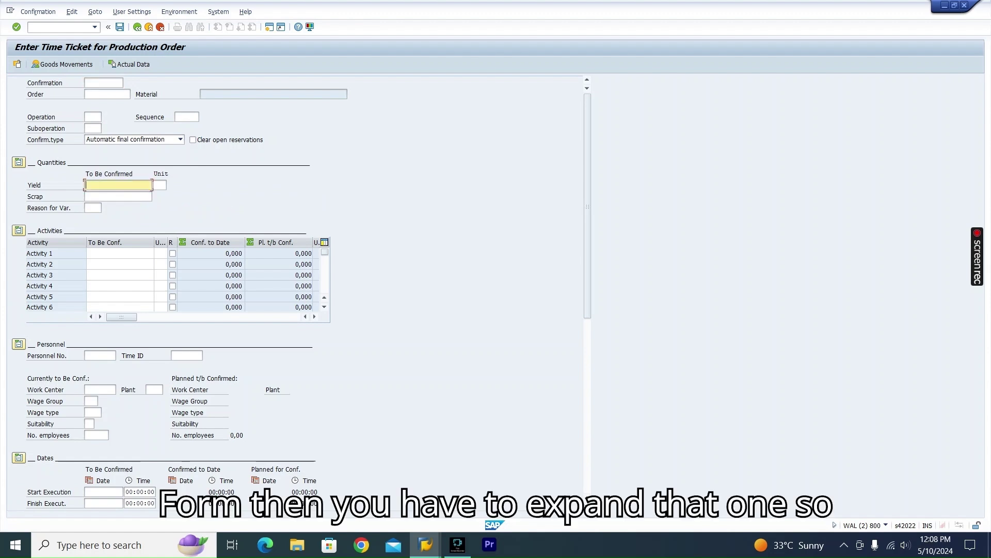
{"action": "left_click", "coordinate": [118, 196]}
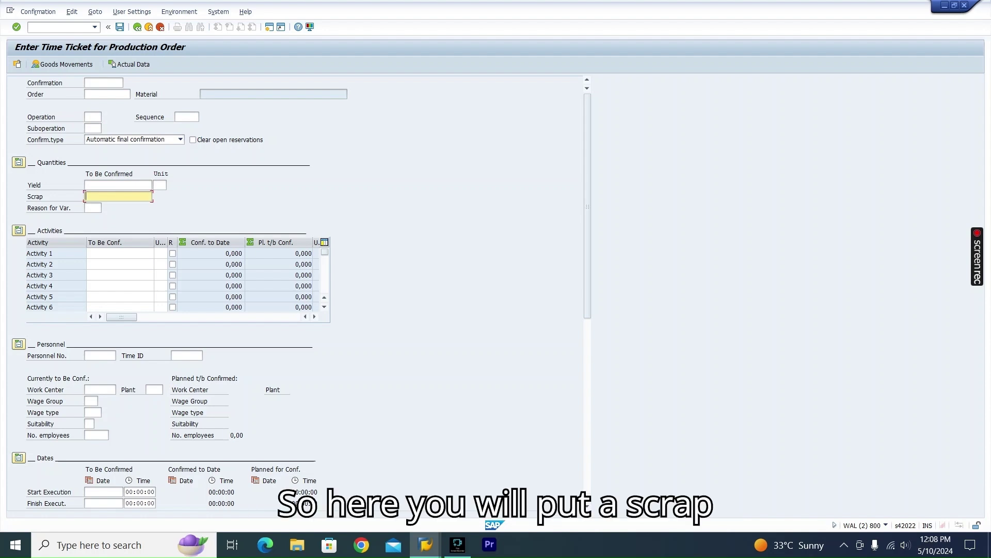
{"action": "key", "text": "alt+Tab"}
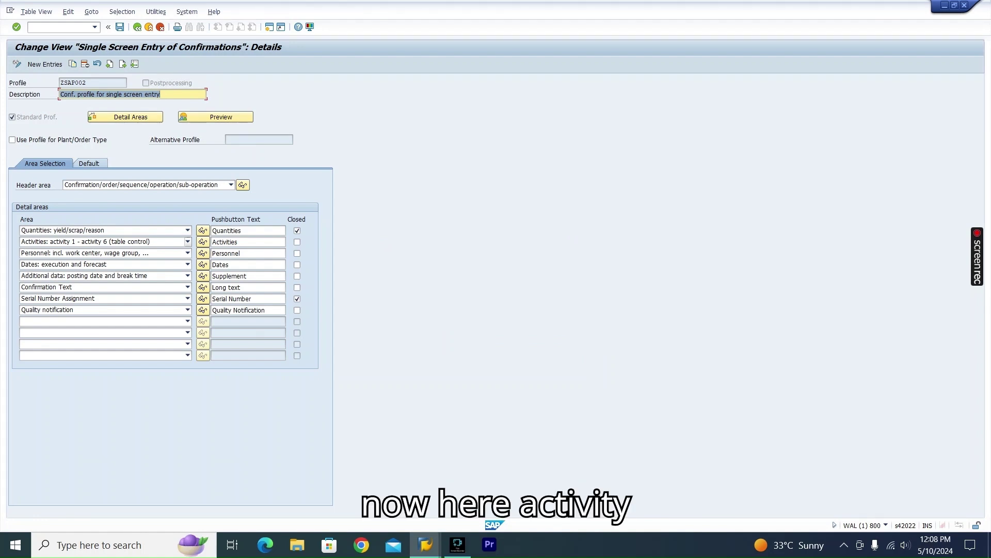
{"action": "key", "text": "alt+Tab"}
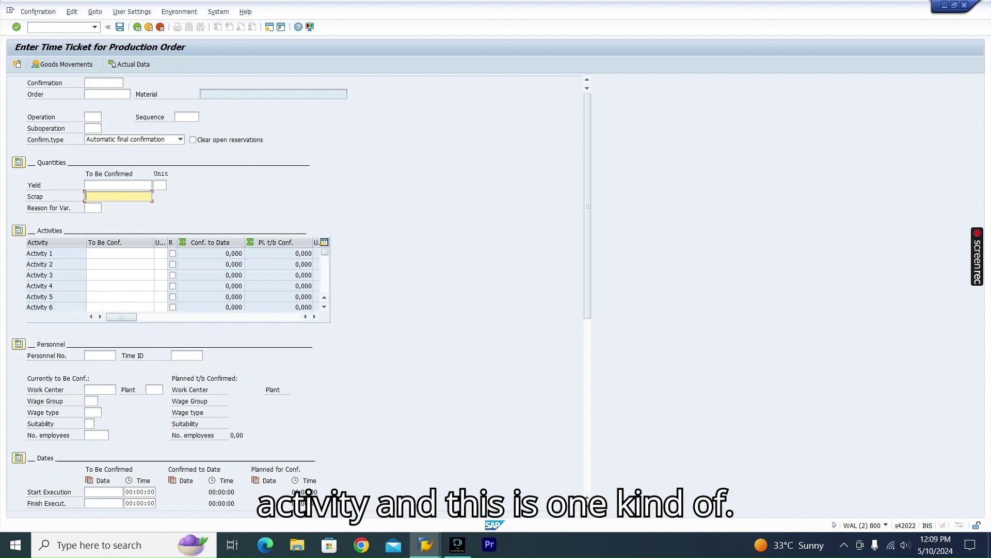
{"action": "key", "text": "alt+Tab"}
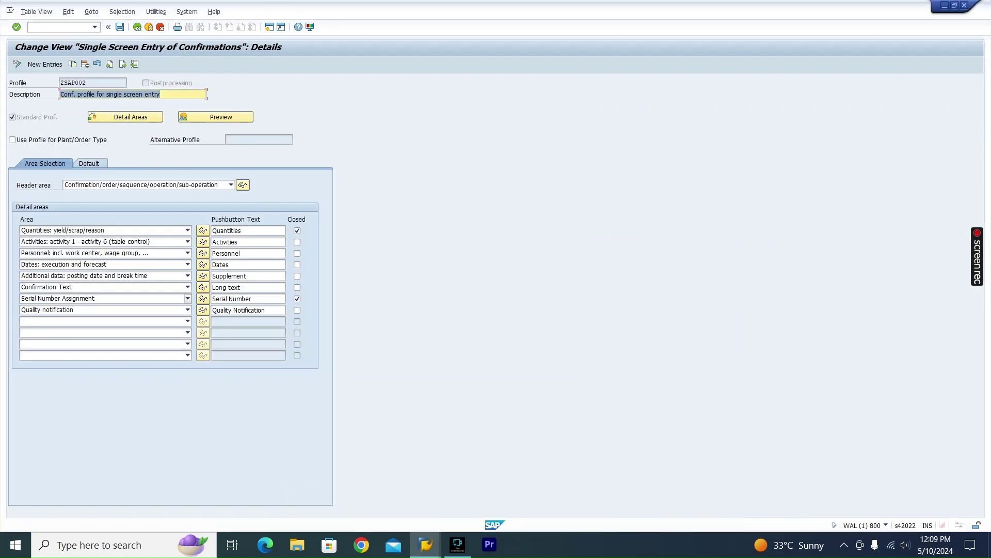
- Scroll through the time ticket sections, checking each against ZSAP002's header and detail areas
{"action": "key", "text": "alt+Tab"}
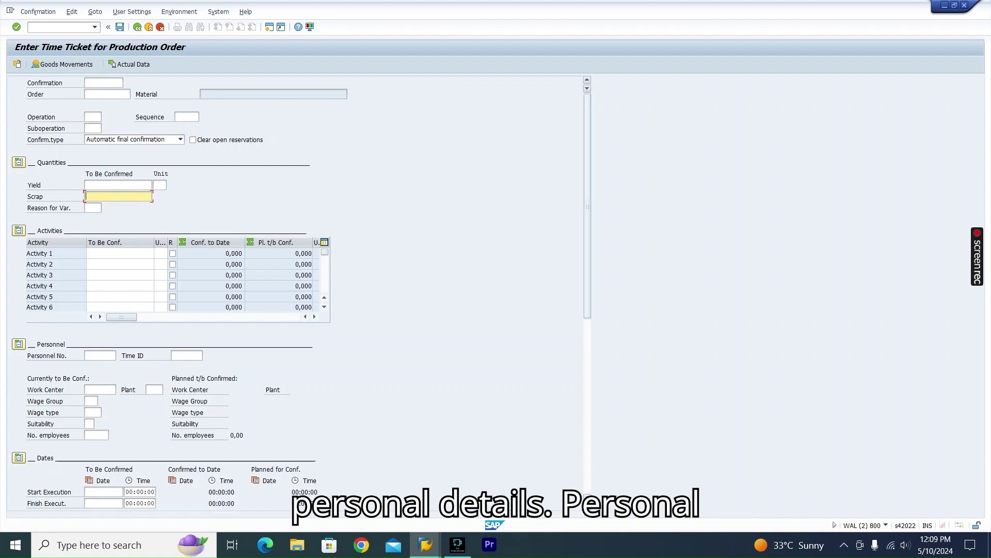
{"action": "scroll", "coordinate": [297, 290], "scroll_direction": "down", "scroll_amount": 10}
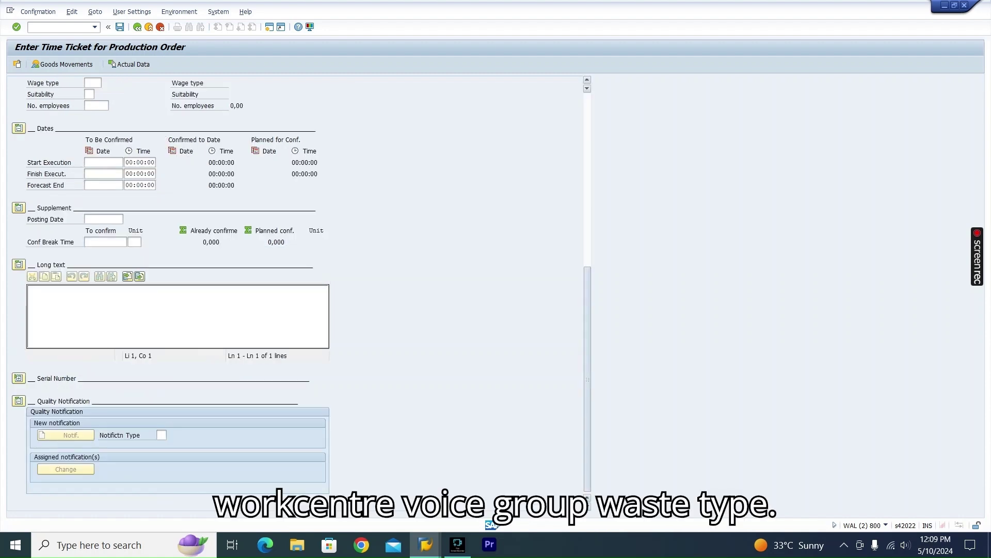
{"action": "scroll", "coordinate": [297, 289], "scroll_direction": "up", "scroll_amount": 5}
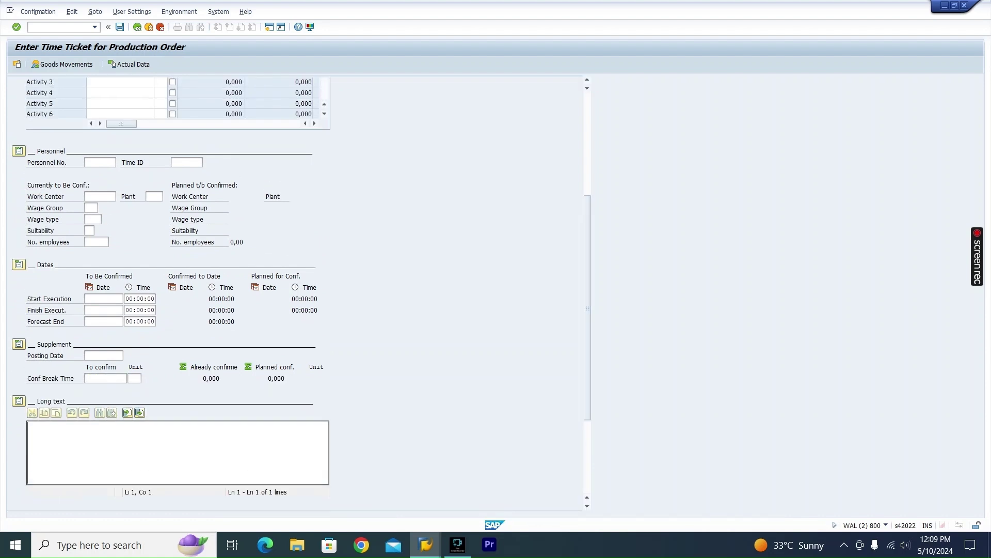
{"action": "key", "text": "alt+Tab"}
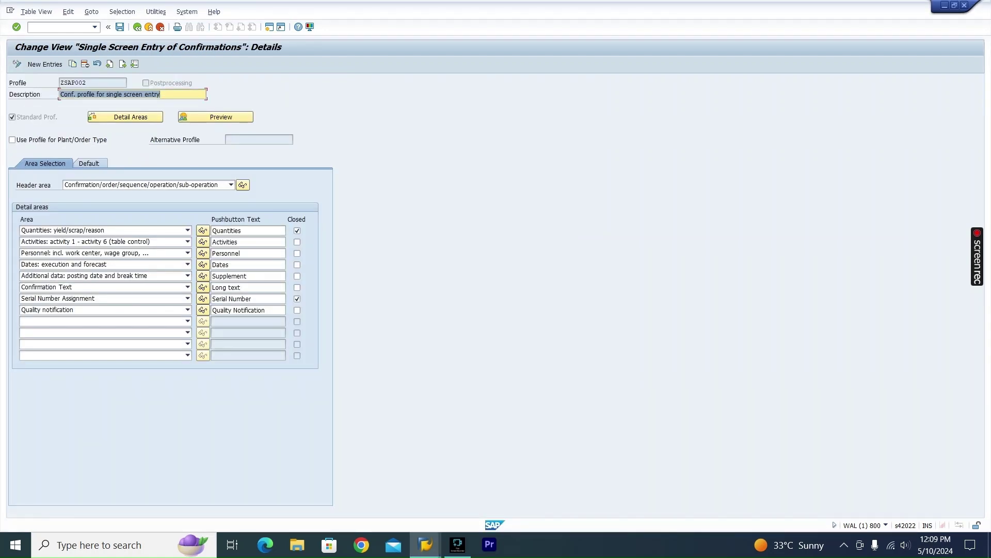
{"action": "key", "text": "alt+Tab"}
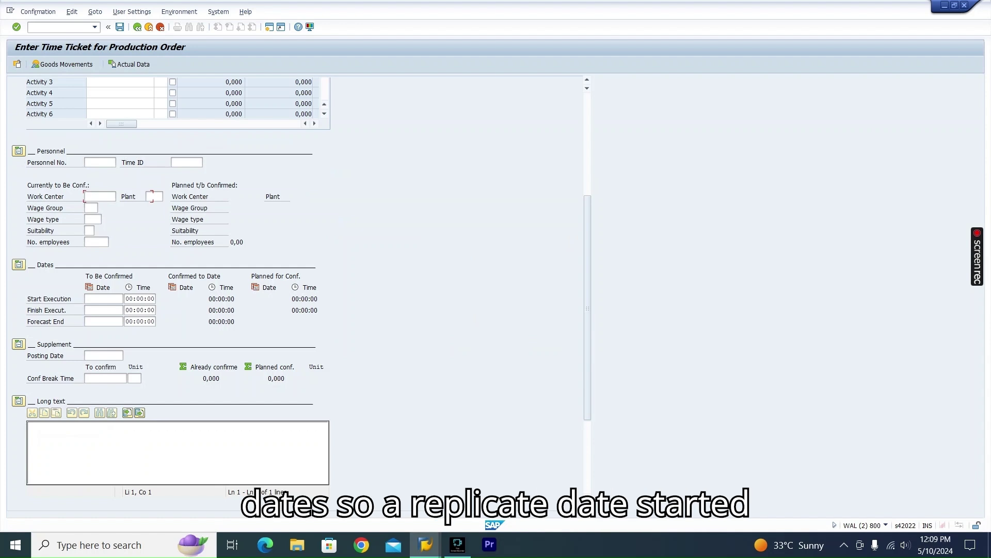
{"action": "key", "text": "alt+Tab"}
{"action": "key", "text": "alt+Tab"}
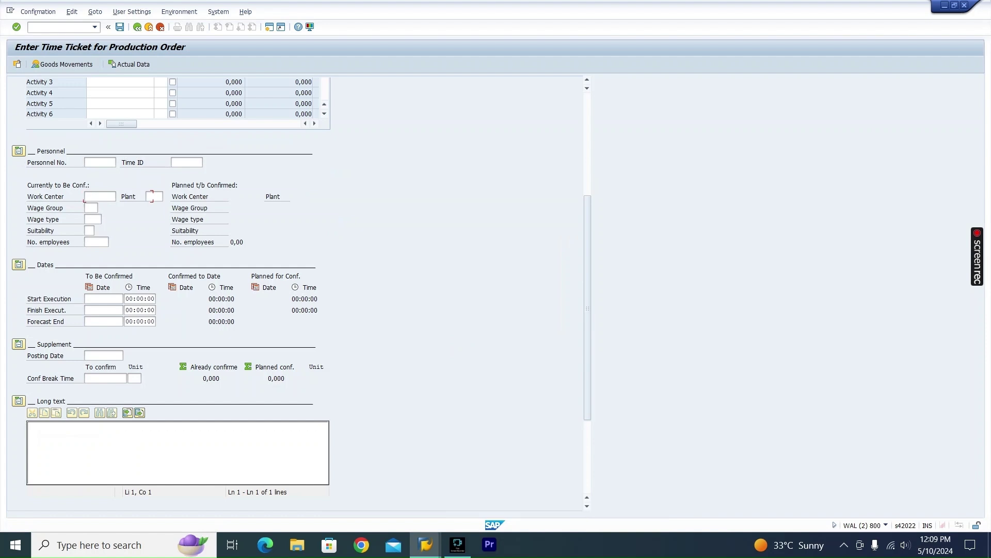
{"action": "key", "text": "alt+Tab"}
{"action": "key", "text": "alt+Tab"}
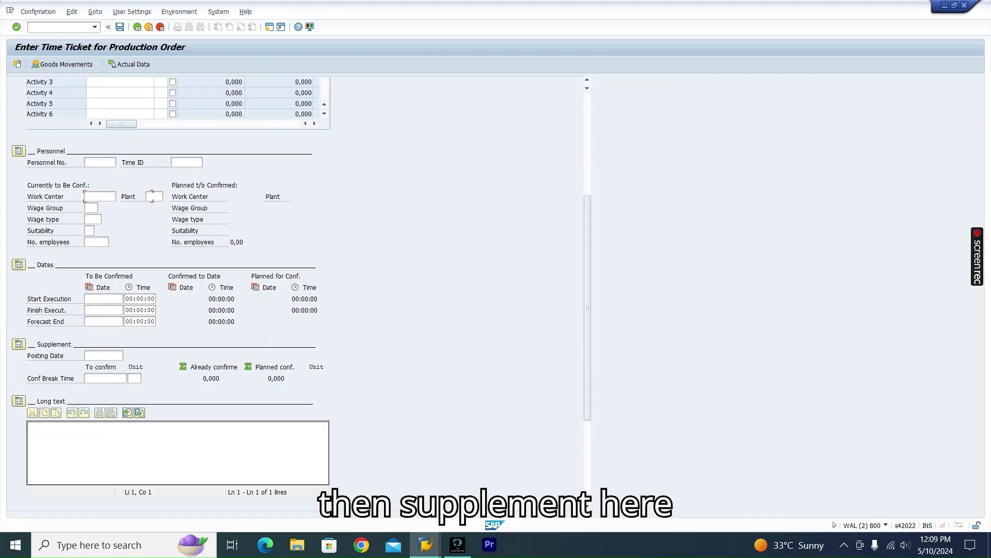
{"action": "scroll", "coordinate": [297, 289], "scroll_direction": "down", "scroll_amount": 4}
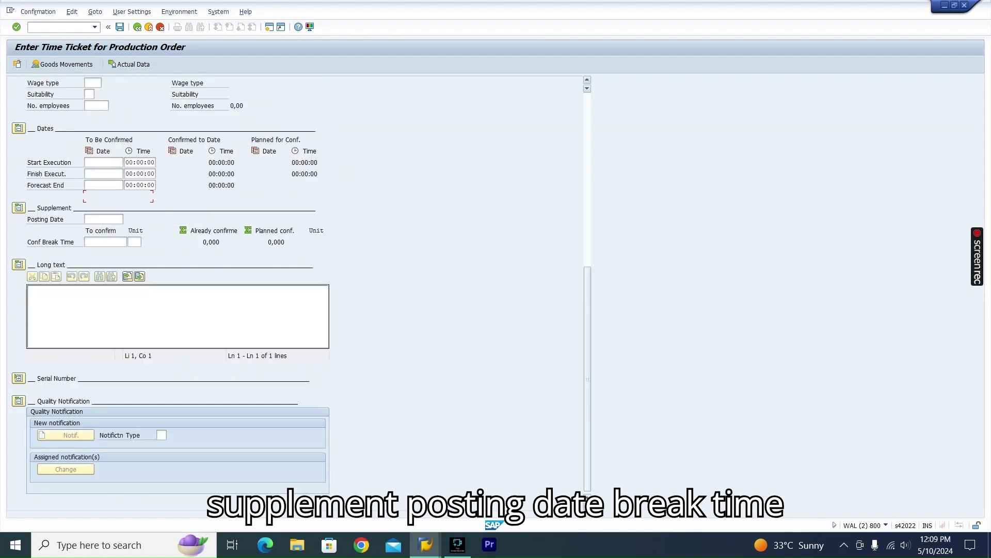
{"action": "key", "text": "alt+Tab"}
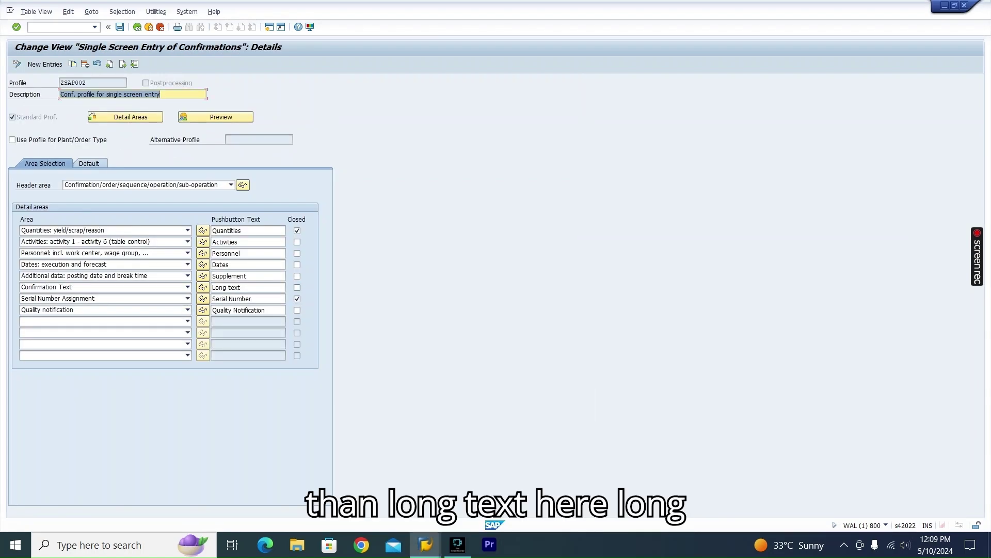
{"action": "key", "text": "alt+Tab"}
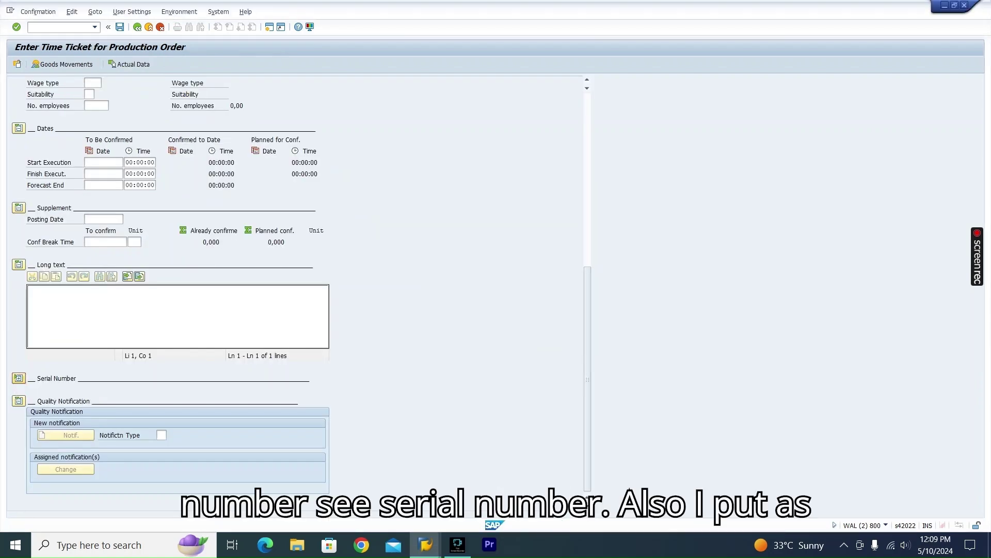
{"action": "scroll", "coordinate": [297, 294], "scroll_direction": "up", "scroll_amount": 10}
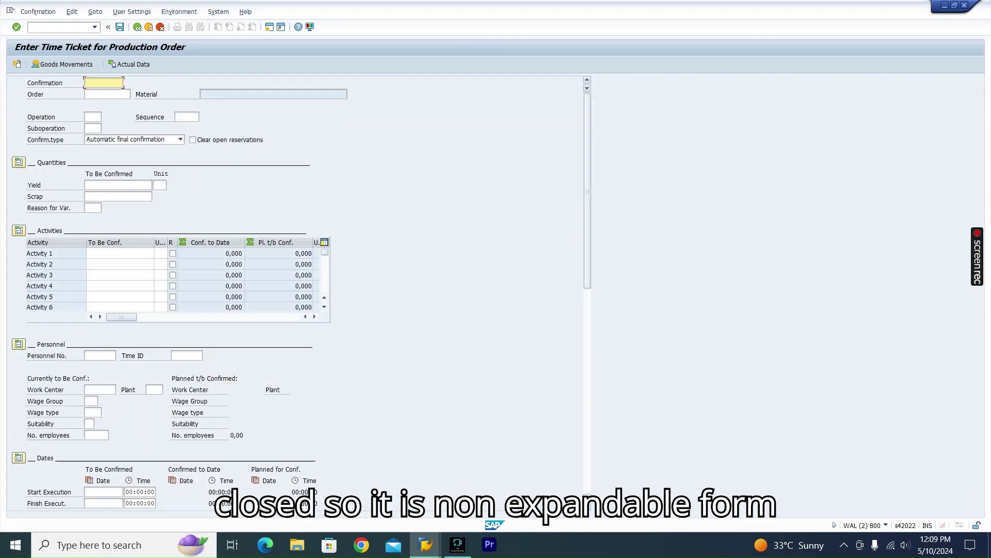
- Choose Q1 Customer Complaint as the time ticket's notification type and confirm the entries
{"action": "scroll", "coordinate": [301, 292], "scroll_direction": "down", "scroll_amount": 5}
{"action": "scroll", "coordinate": [302, 292], "scroll_direction": "up", "scroll_amount": 5}
{"action": "scroll", "coordinate": [297, 294], "scroll_direction": "down", "scroll_amount": 8}
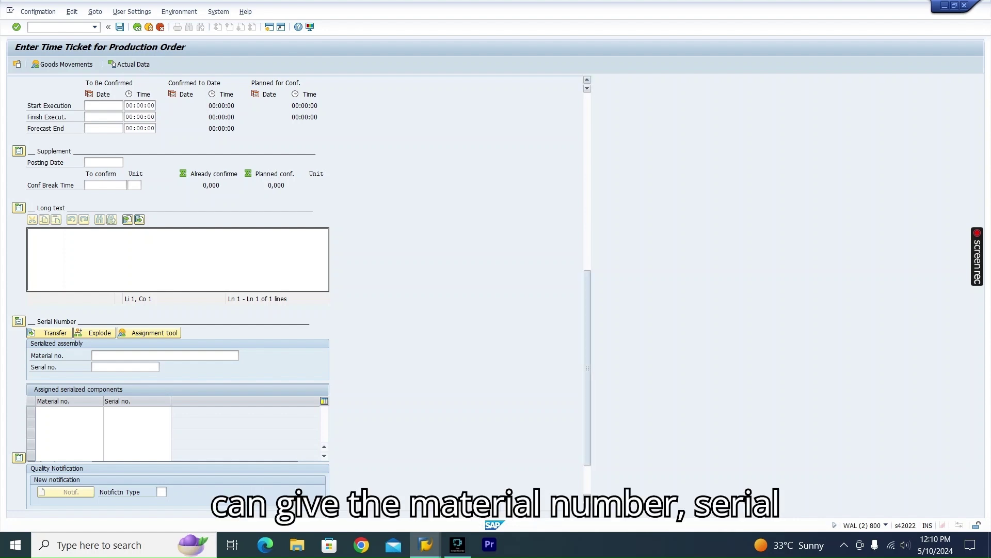
{"action": "scroll", "coordinate": [170, 290], "scroll_direction": "down", "scroll_amount": 2}
{"action": "scroll", "coordinate": [170, 289], "scroll_direction": "down", "scroll_amount": 1}
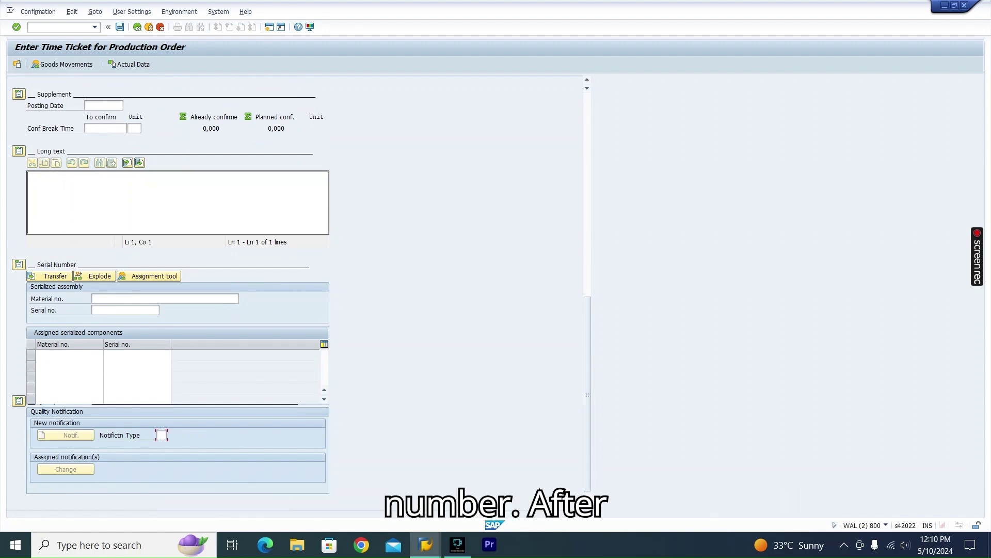
{"action": "left_click", "coordinate": [161, 435]}
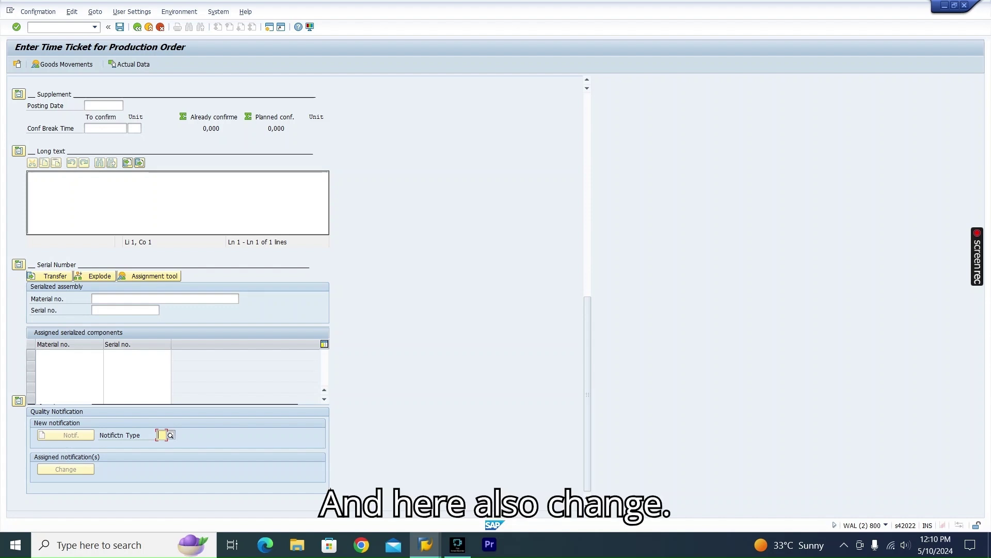
{"action": "left_click", "coordinate": [170, 435]}
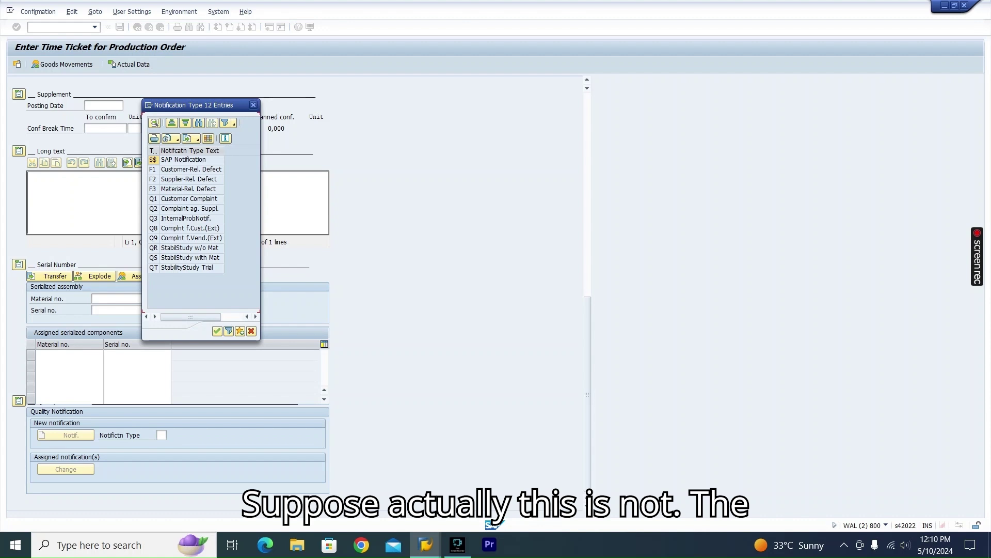
{"action": "left_click", "coordinate": [189, 199]}
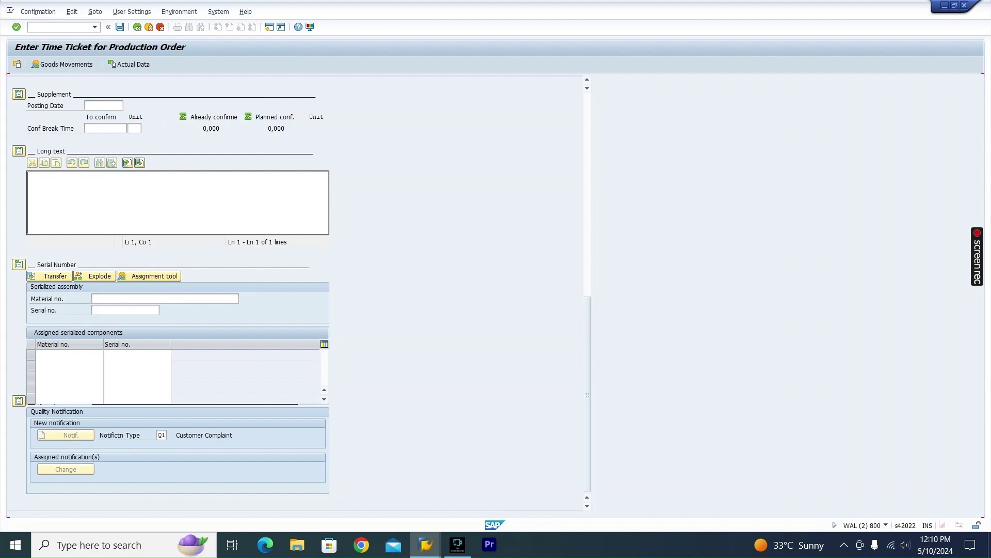
{"action": "key", "text": "Return"}
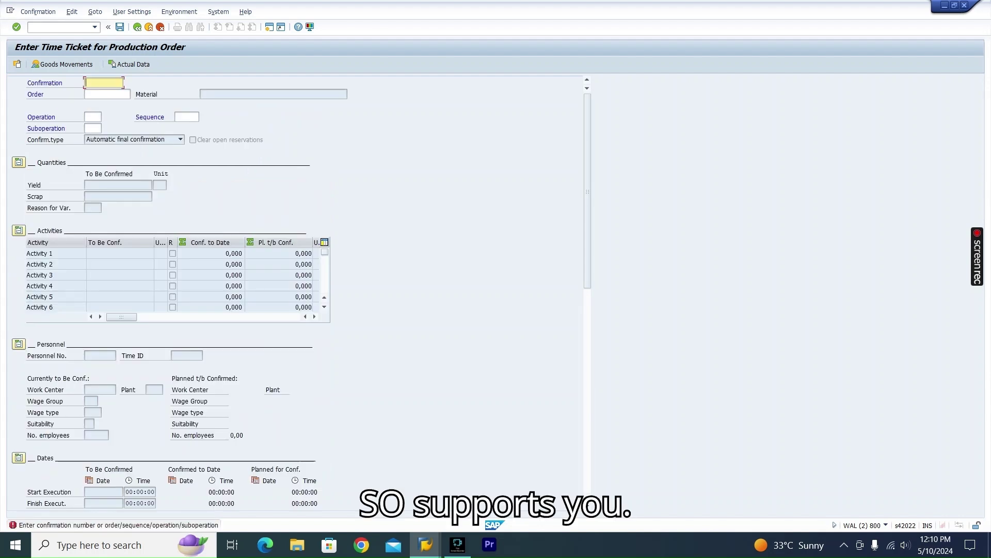
{"action": "scroll", "coordinate": [297, 291], "scroll_direction": "down", "scroll_amount": 15}
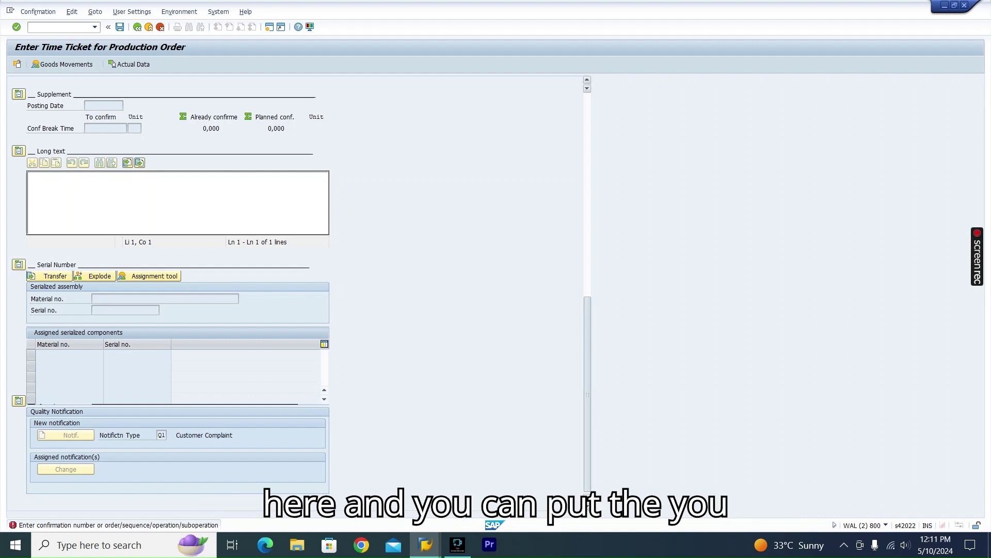
{"action": "scroll", "coordinate": [170, 289], "scroll_direction": "up", "scroll_amount": 5}
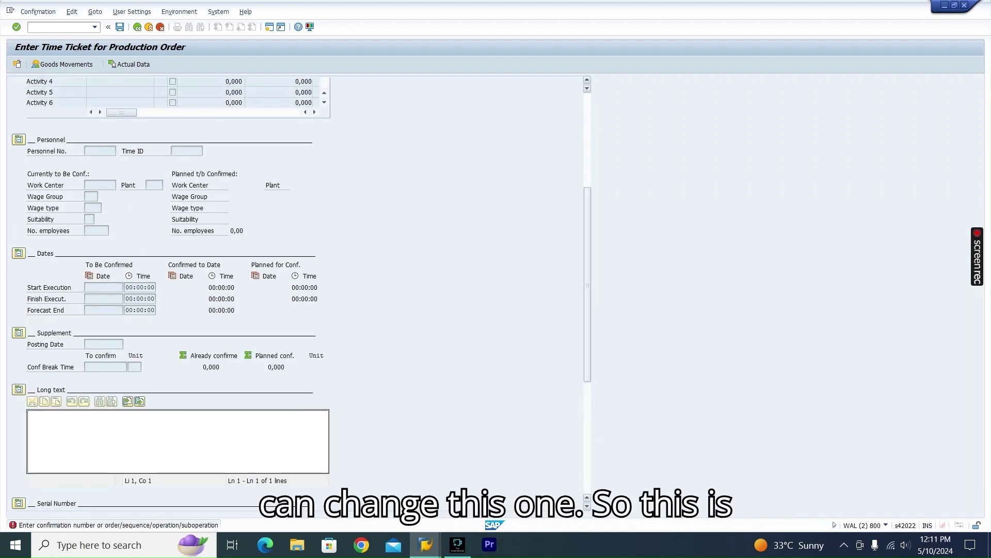
{"action": "scroll", "coordinate": [170, 289], "scroll_direction": "up", "scroll_amount": 5}
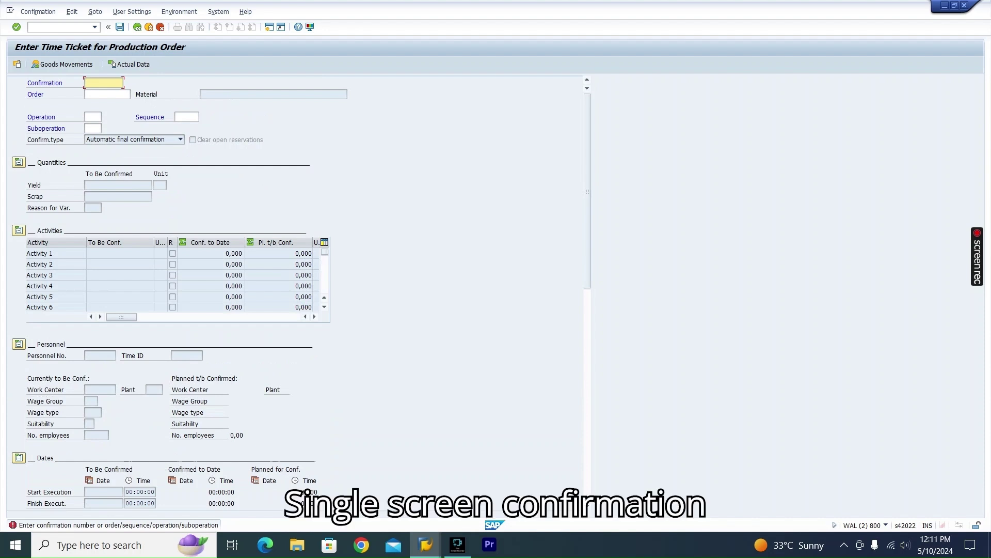
{"action": "key", "text": "alt+Tab"}
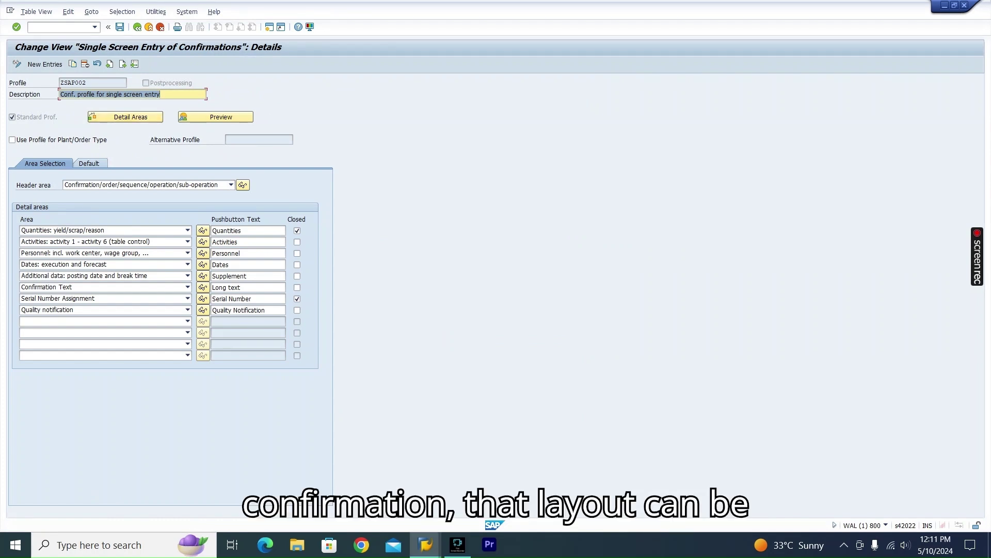
{"action": "key", "text": "alt+Tab"}
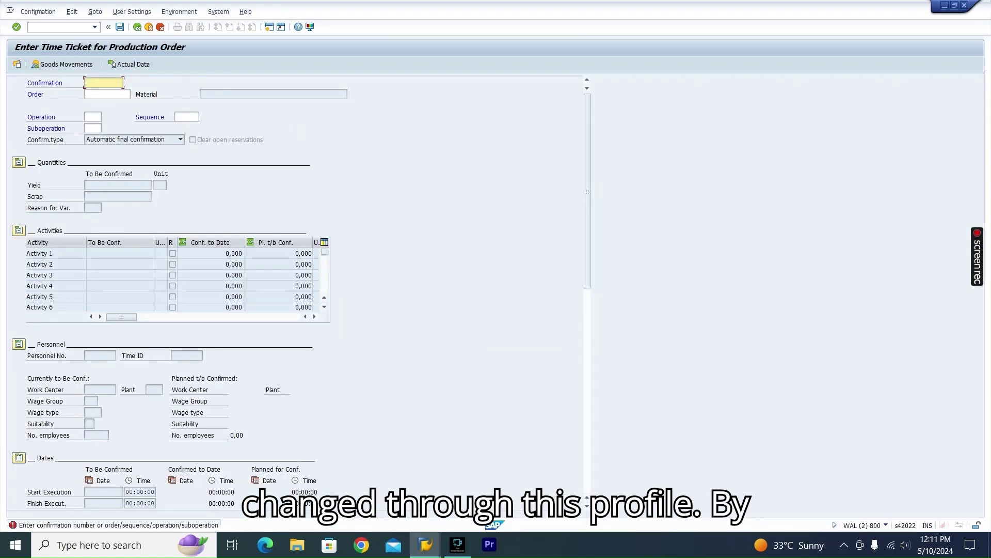
{"action": "key", "text": "alt+Tab"}
{"action": "key", "text": "alt+Tab"}
{"action": "key", "text": "alt+Tab"}
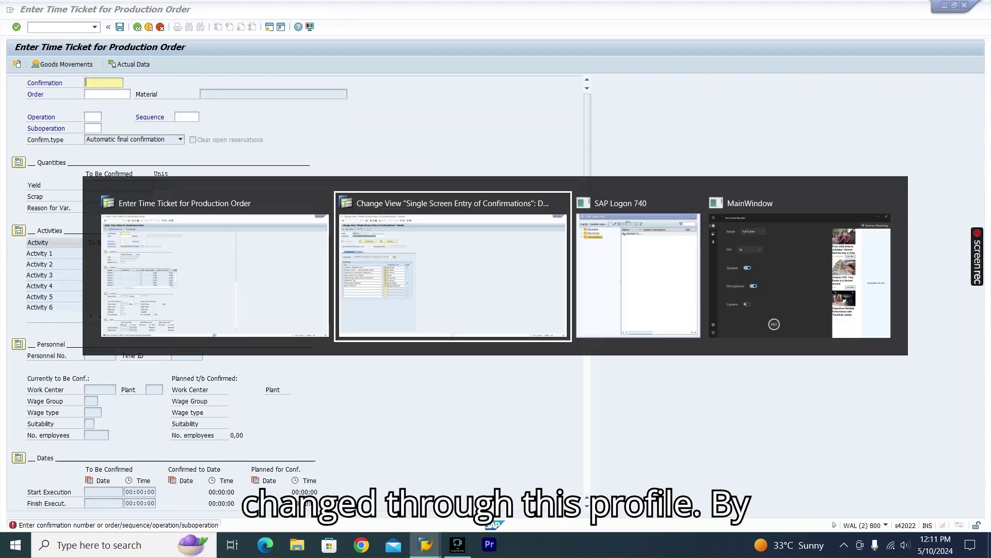